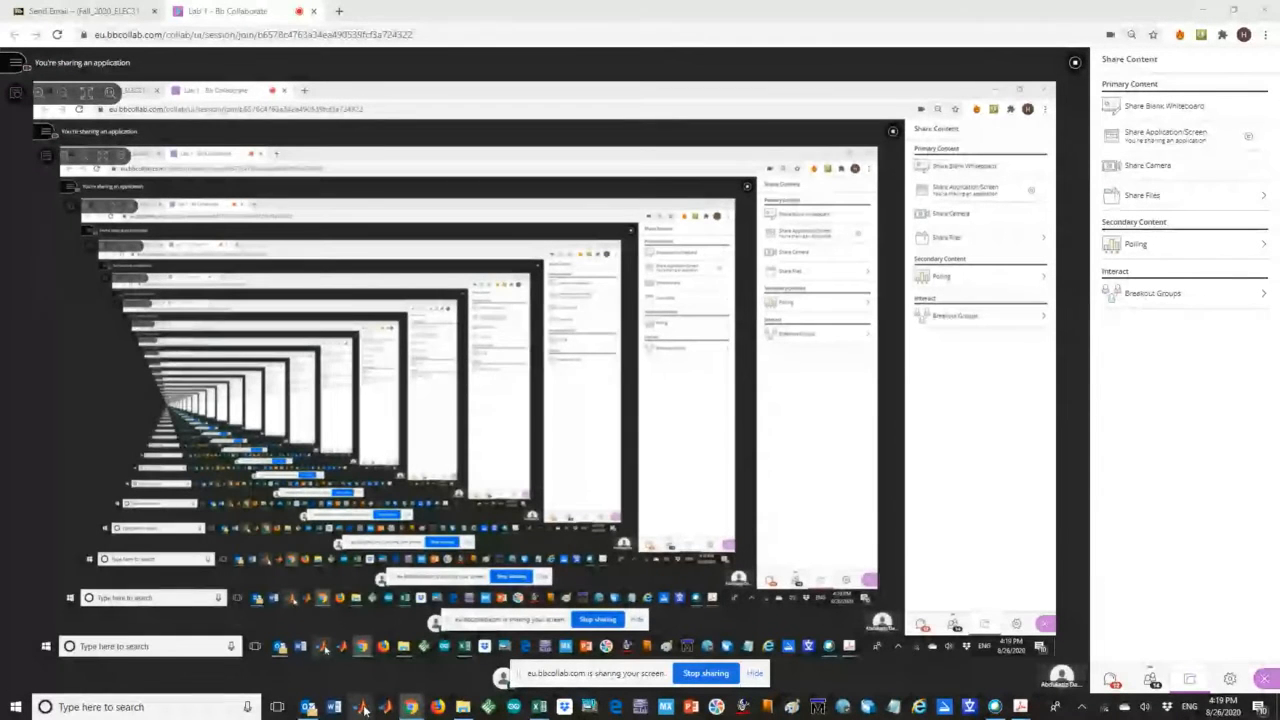
# Switch to MATLAB, start Simulink with the command simulink and create a blank model
pyautogui.click(362, 707)
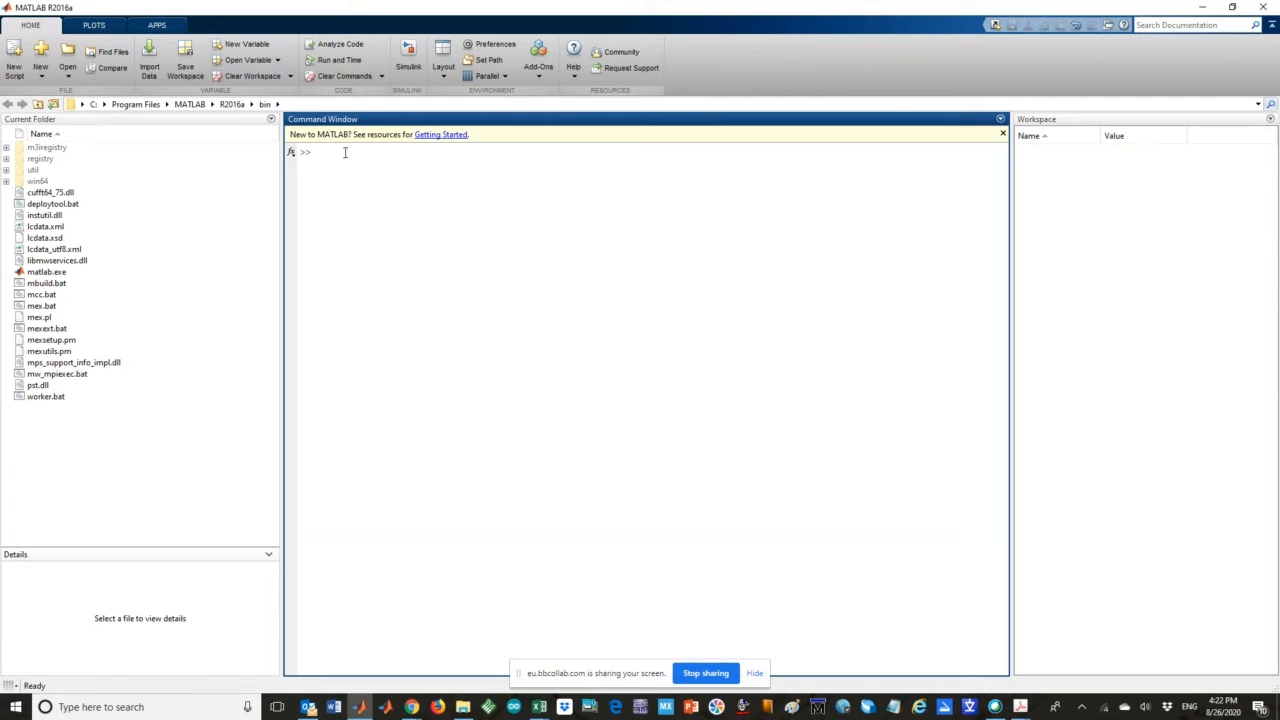
pyautogui.write('simulinkk')
pyautogui.press('BackSpace')
pyautogui.press('Return')
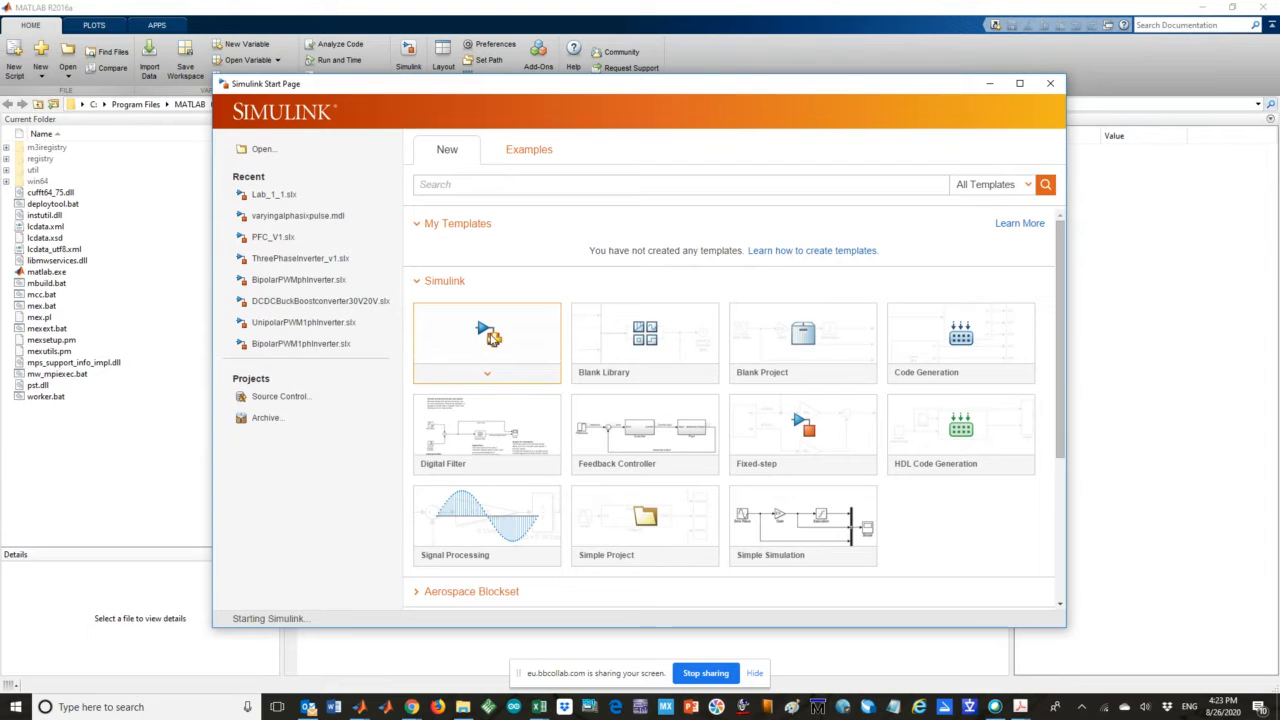
pyautogui.click(505, 358)
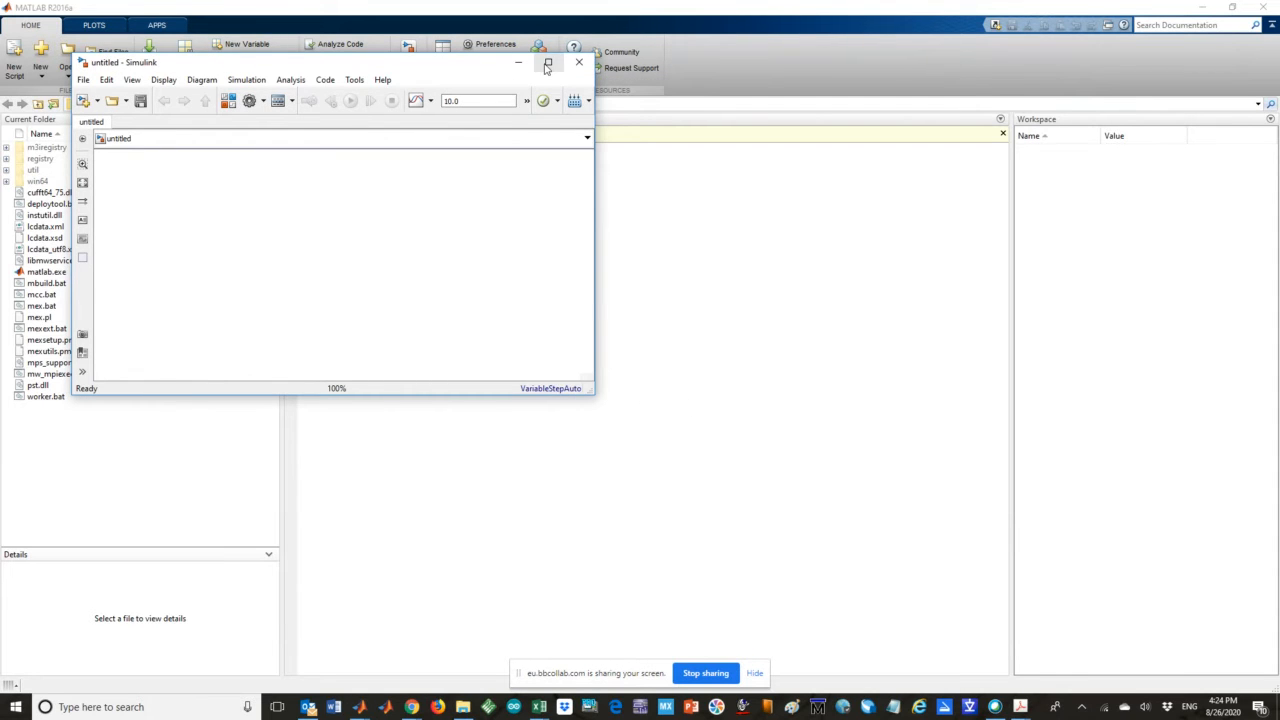
# Enlarge the untitled model window and place it over the middle of the MATLAB desktop
pyautogui.moveTo(428, 69); pyautogui.dragTo(657, 152)
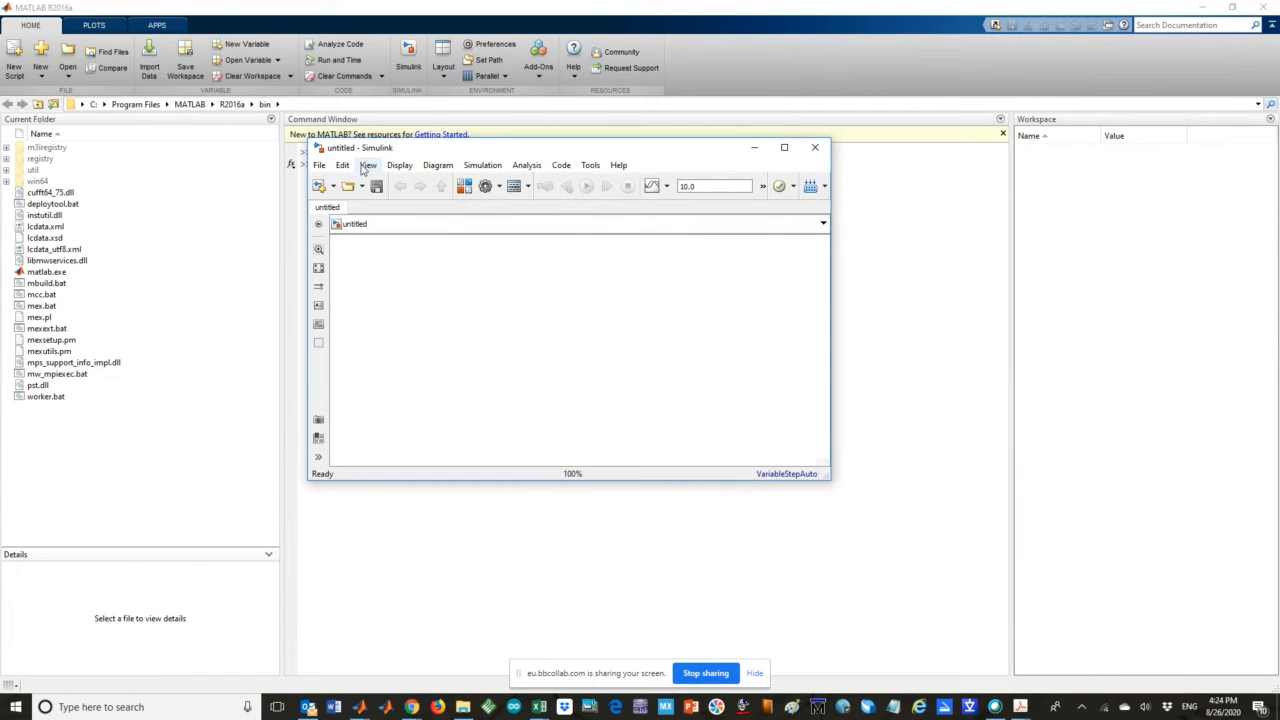
pyautogui.moveTo(465, 155); pyautogui.dragTo(480, 180)
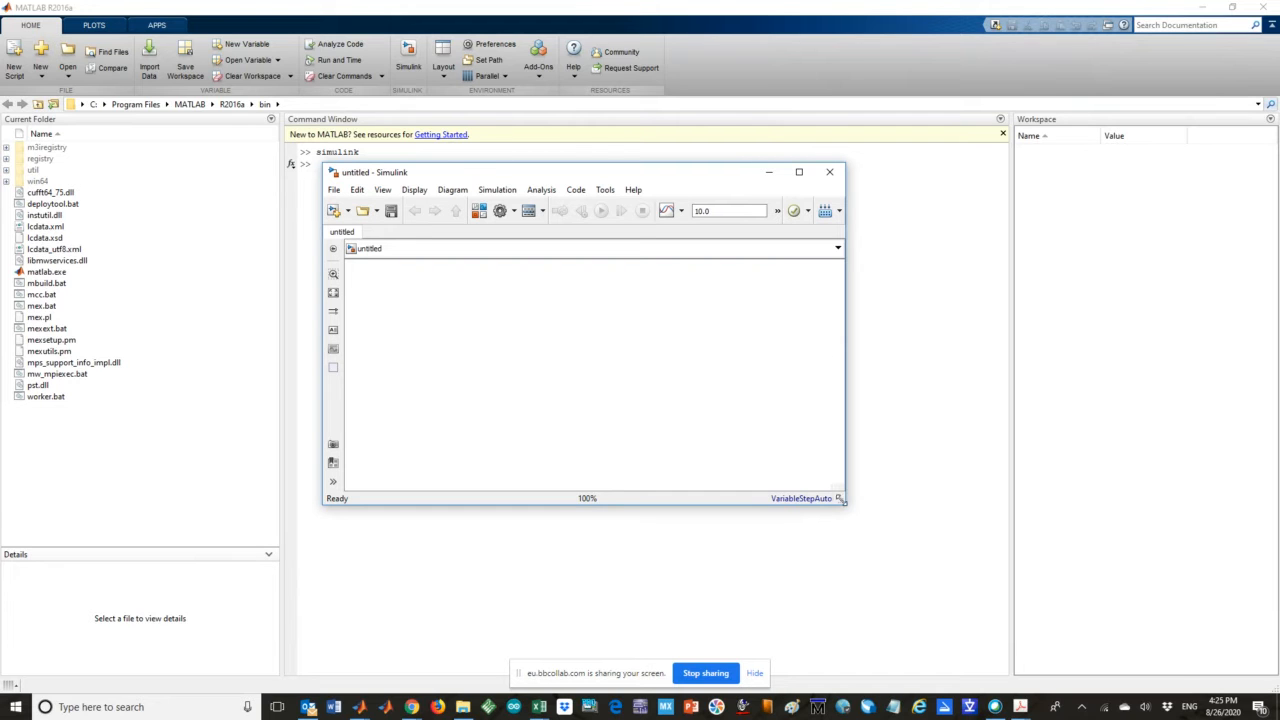
pyautogui.moveTo(844, 503); pyautogui.dragTo(1056, 587)
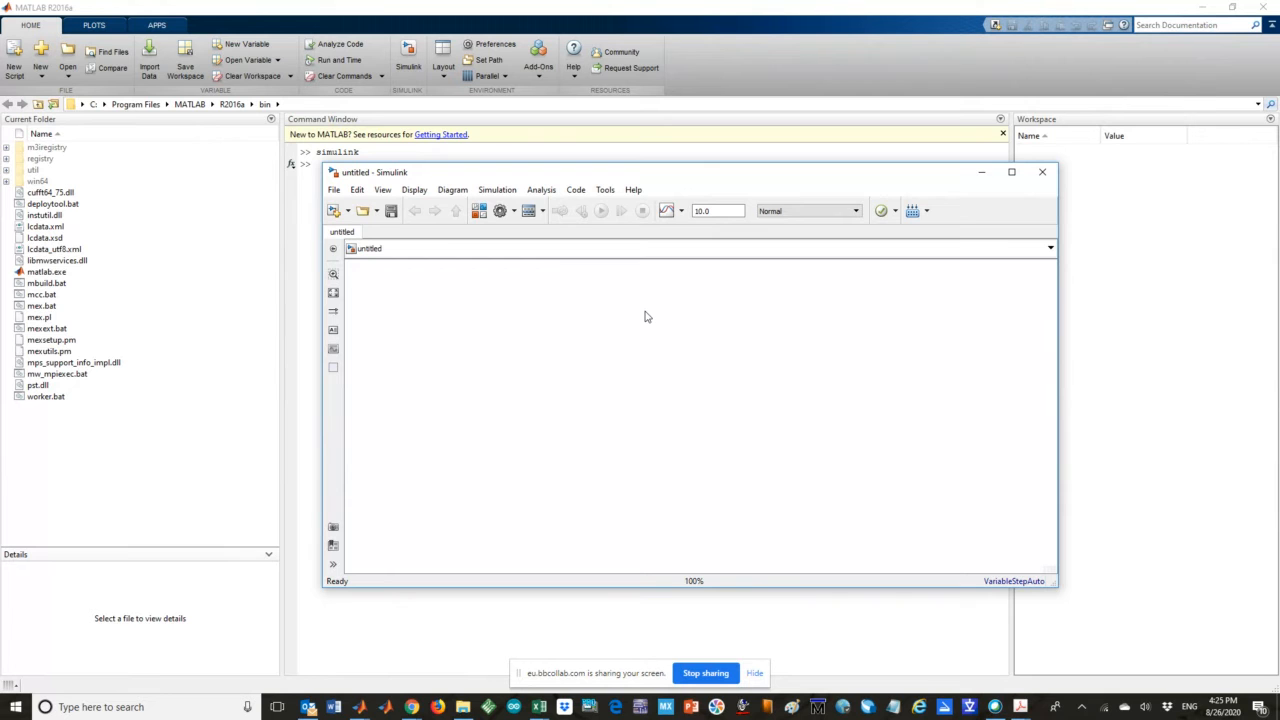
pyautogui.moveTo(662, 181); pyautogui.dragTo(584, 199)
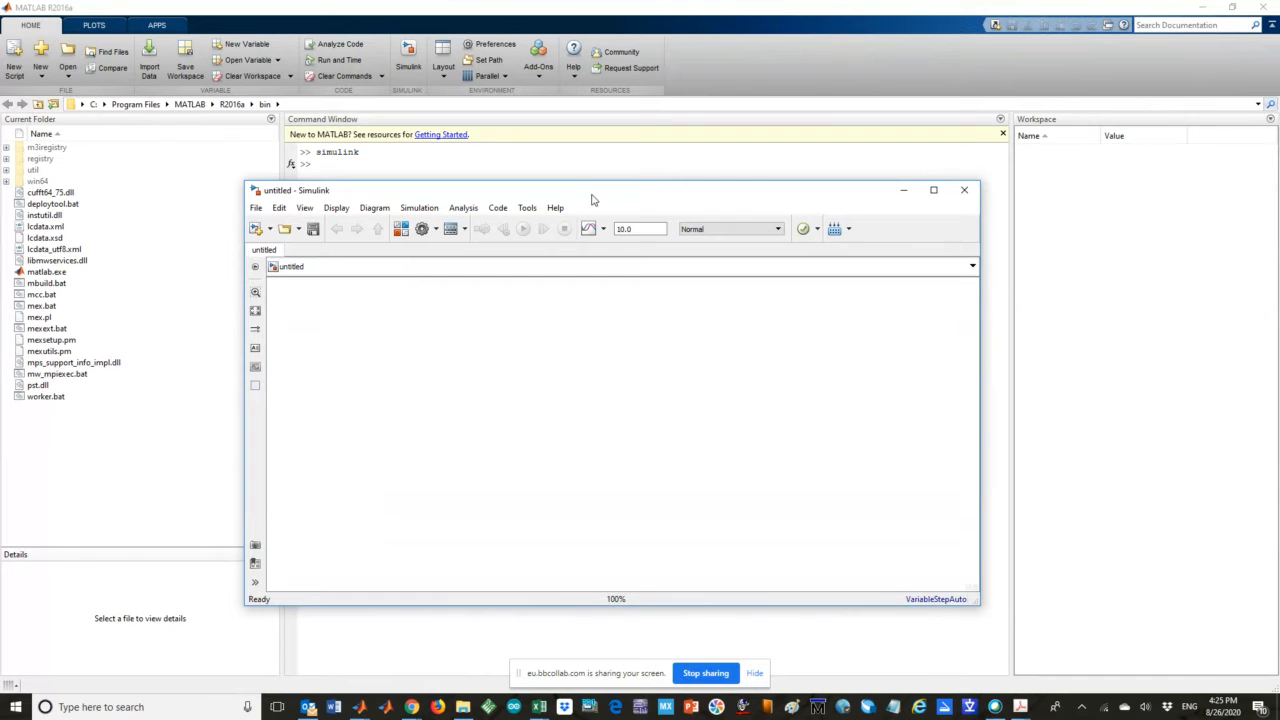
pyautogui.moveTo(584, 199); pyautogui.dragTo(591, 193)
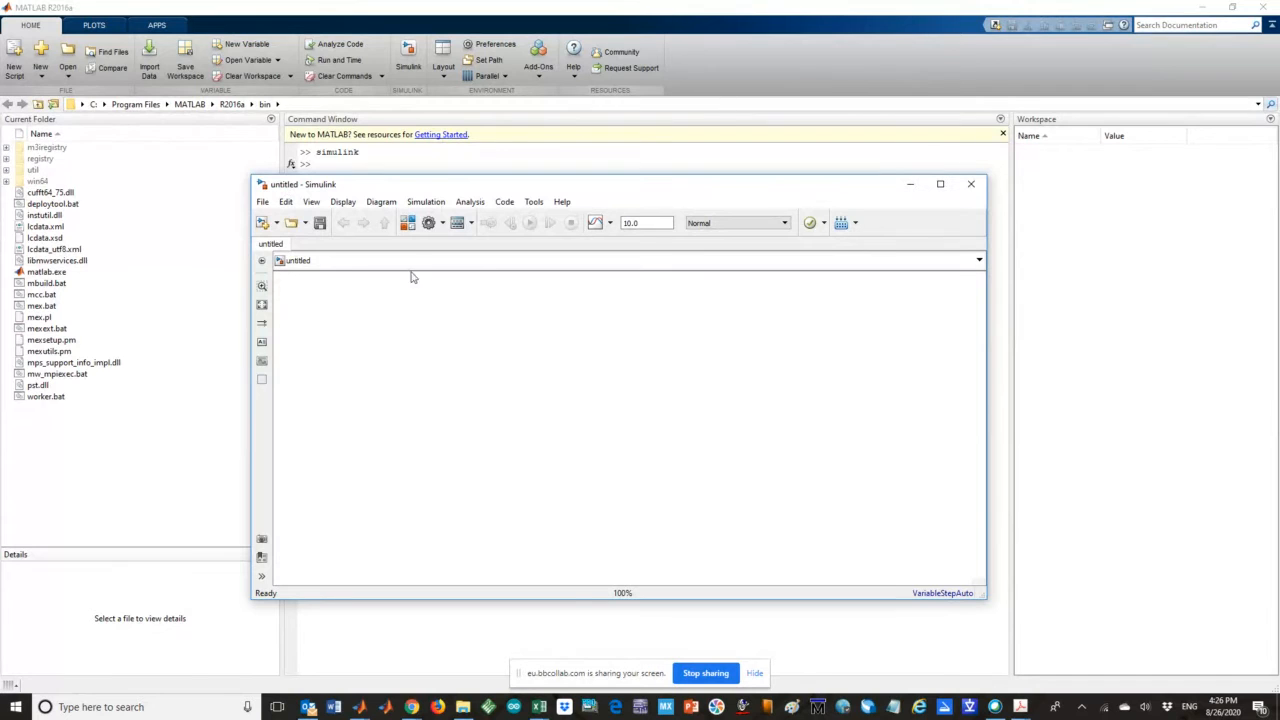
# Open the Simulink Library Browser, look through its list of libraries and shift its window slightly up
pyautogui.click(408, 223)
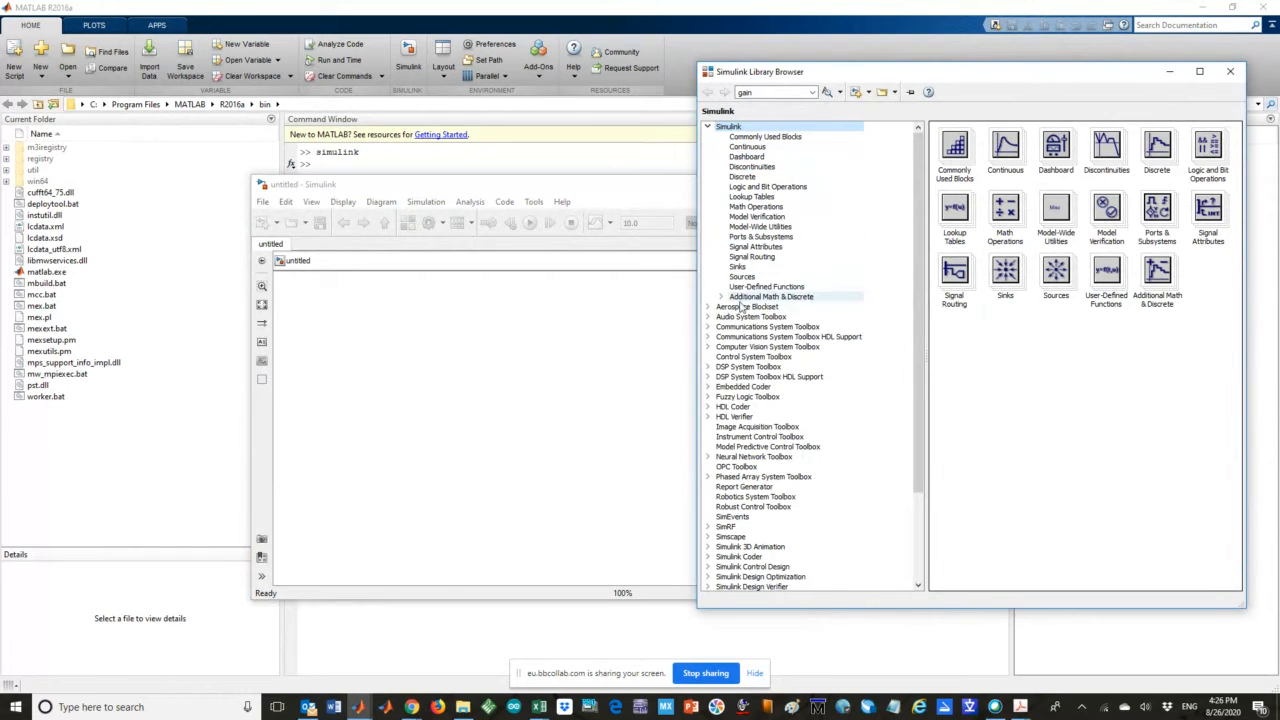
pyautogui.scroll(-4, 765, 470)
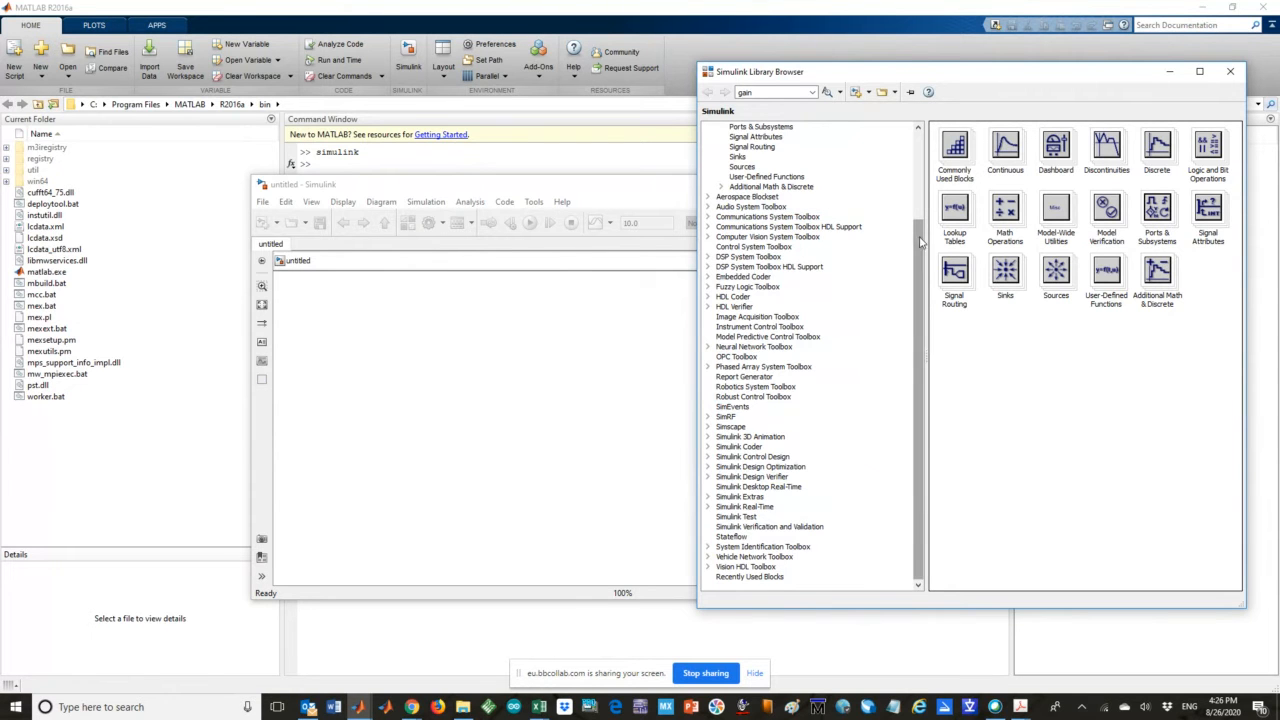
pyautogui.moveTo(917, 243); pyautogui.dragTo(922, 143)
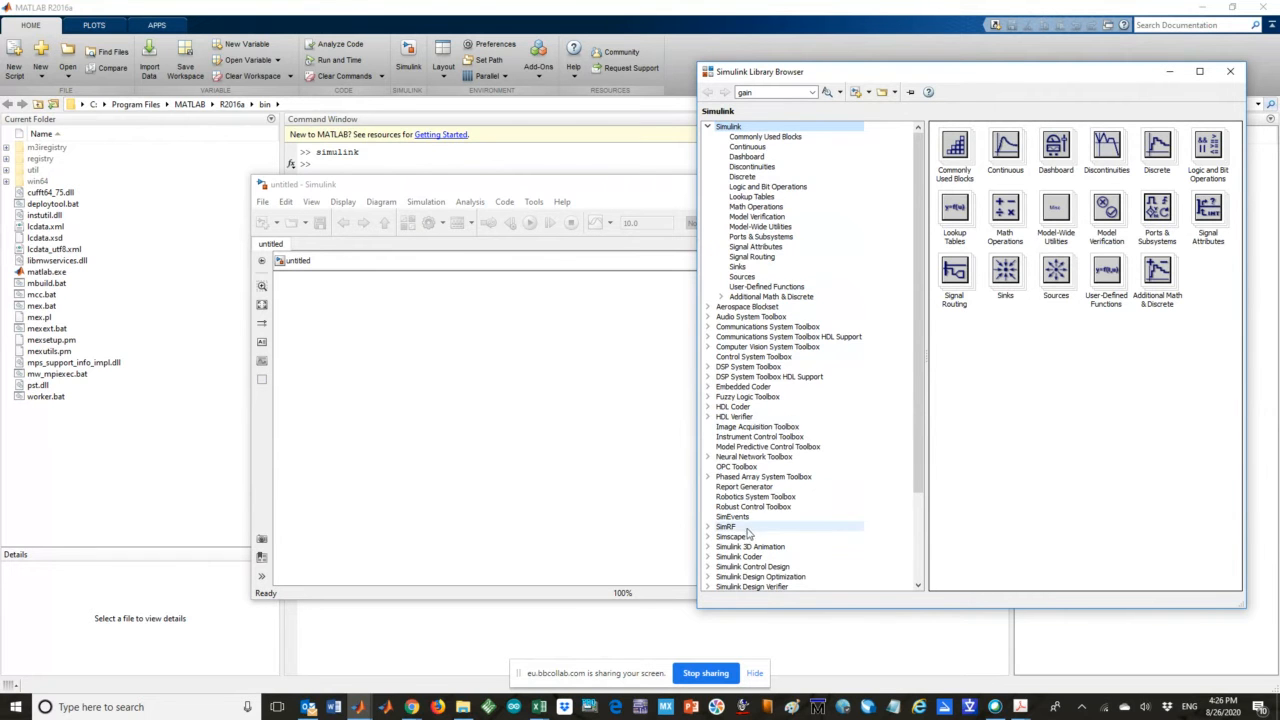
pyautogui.scroll(-4, 746, 540)
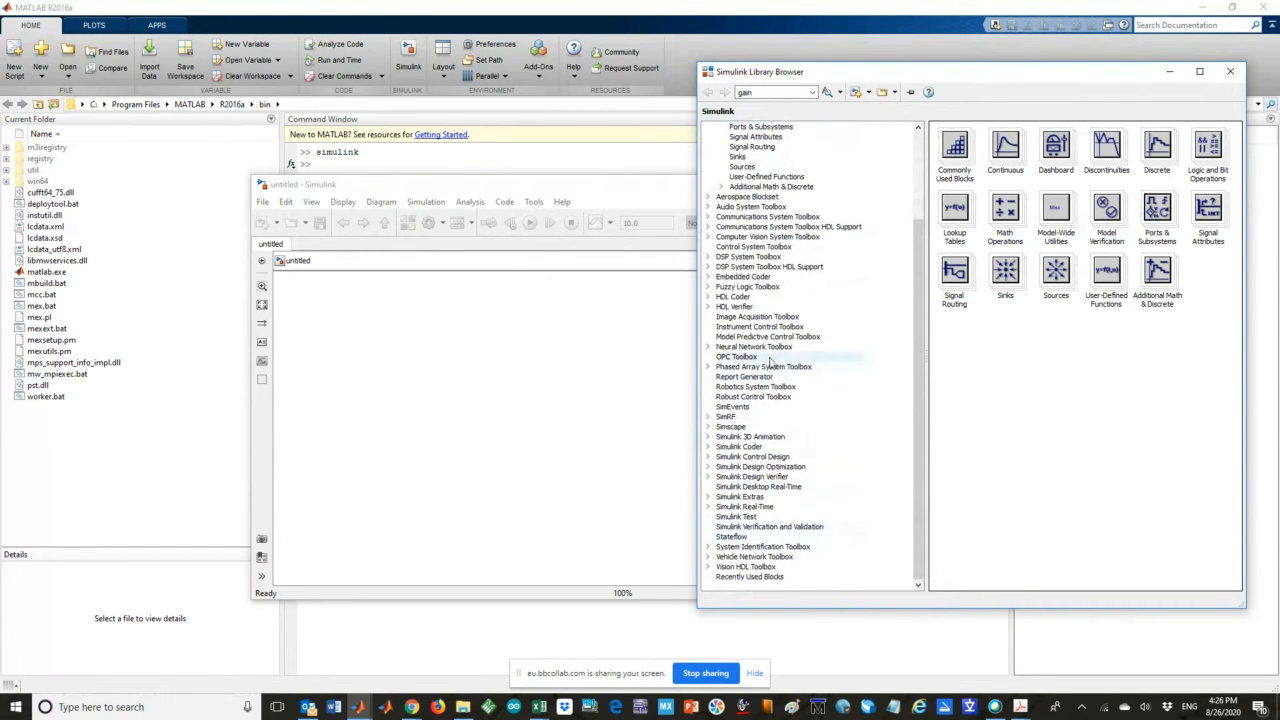
pyautogui.scroll(4, 768, 362)
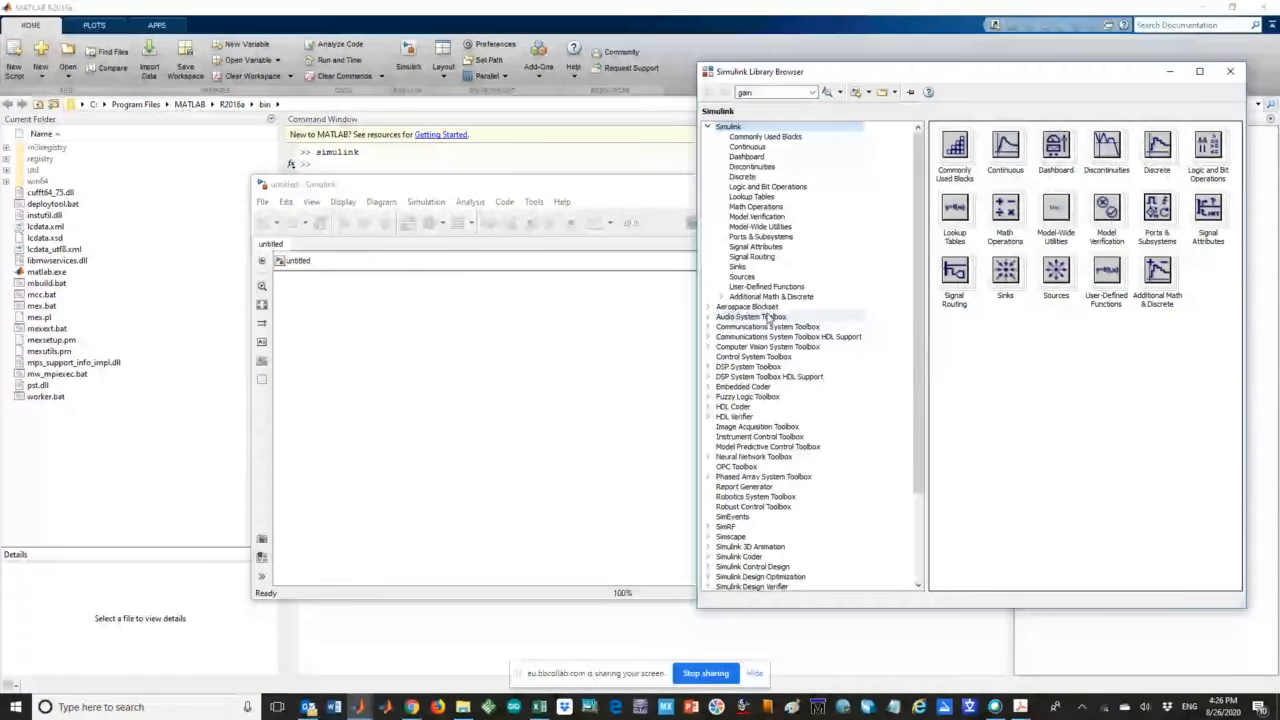
pyautogui.moveTo(1006, 71)
pyautogui.mouseDown()
pyautogui.moveTo(1059, 62)
pyautogui.moveTo(994, 51)
pyautogui.mouseUp()
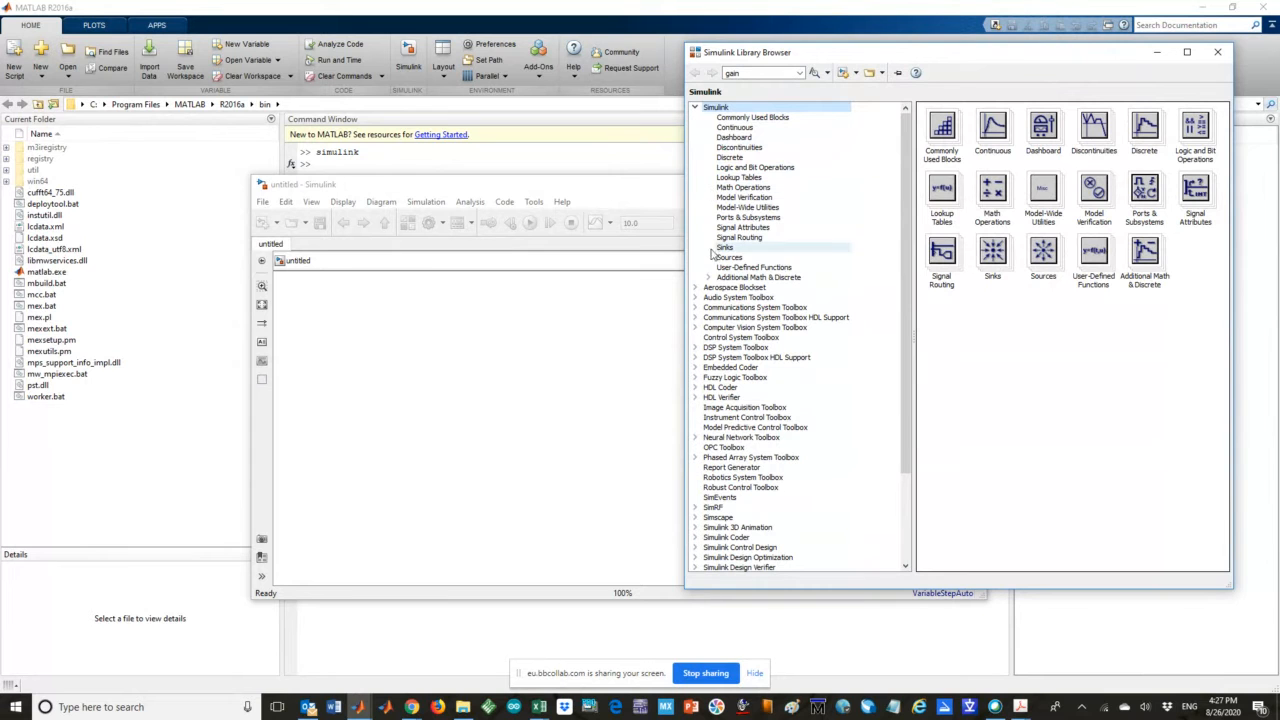
# Search the block library for "sine wave"
pyautogui.doubleClick(745, 72)
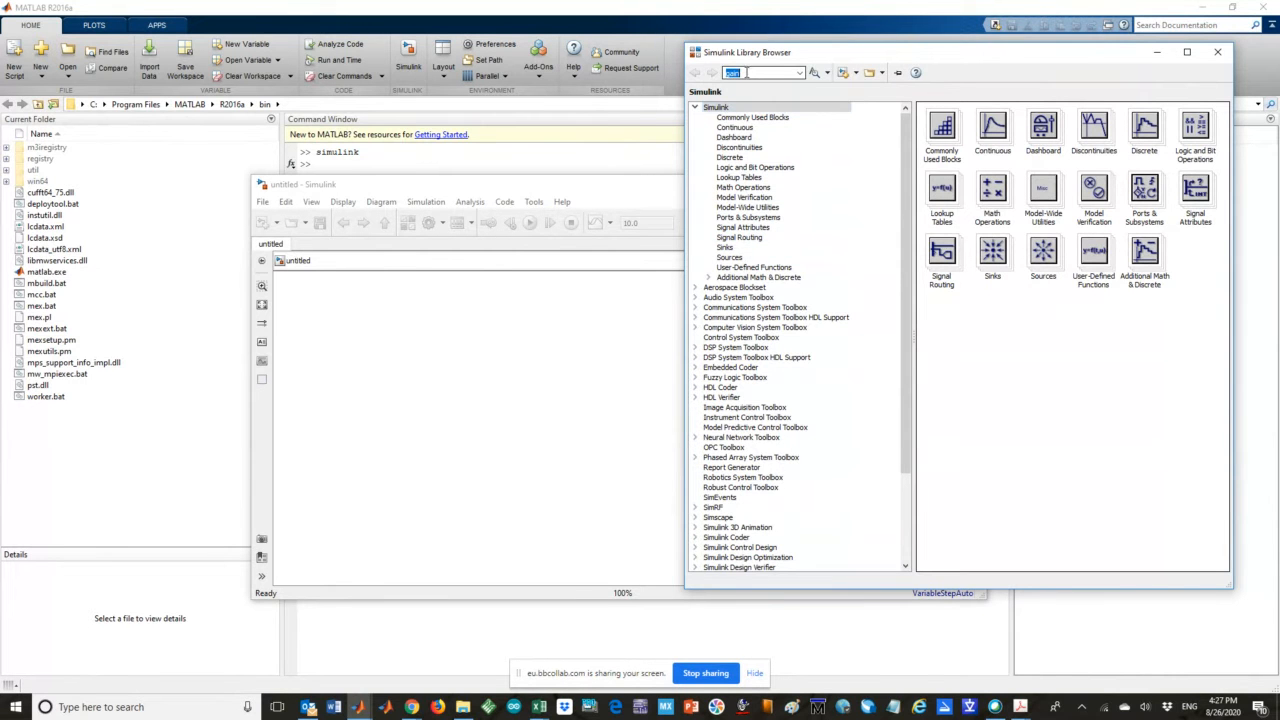
pyautogui.write('sine wave')
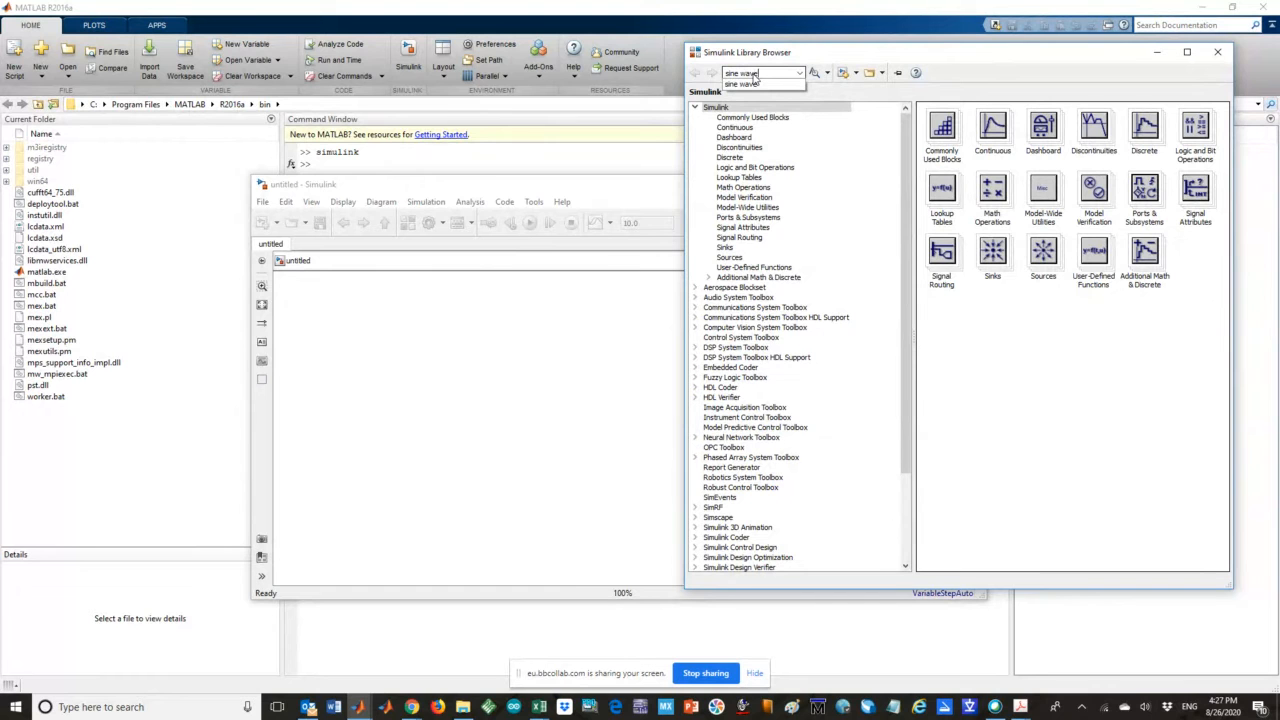
pyautogui.press('Return')
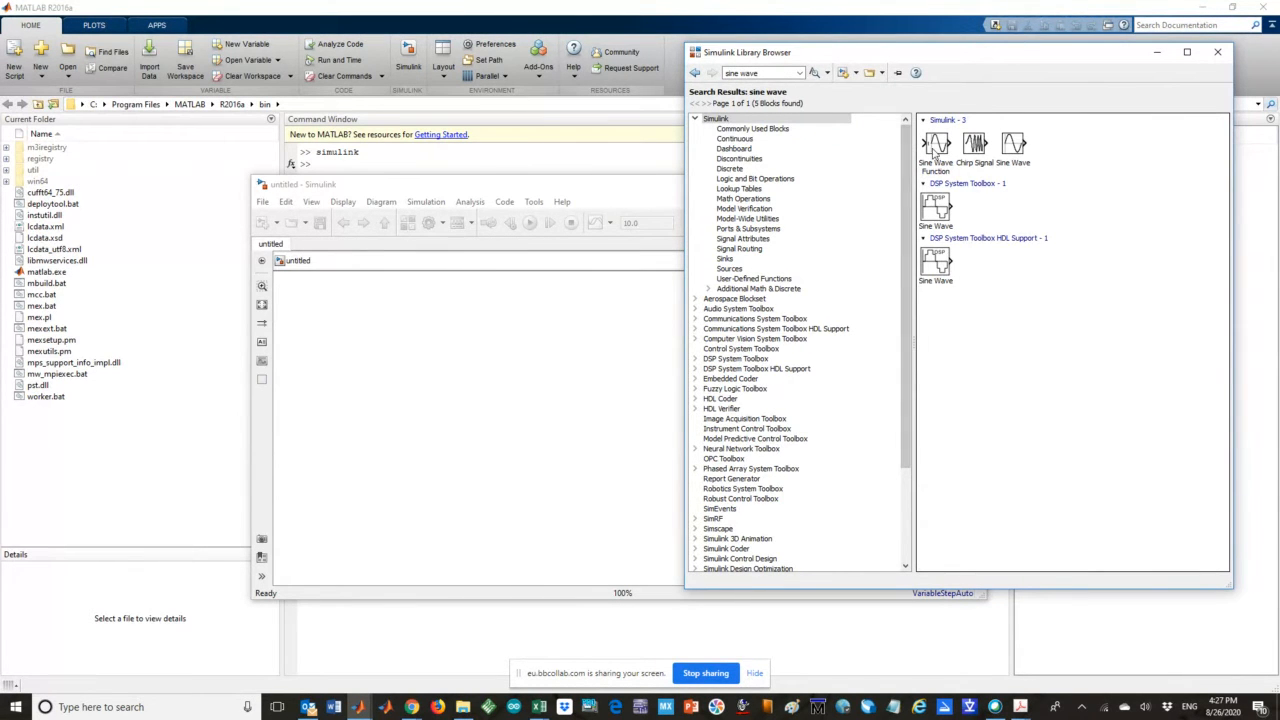
# Place the Sine Wave block from Simulink Sources in the untitled model
pyautogui.click(1016, 147)
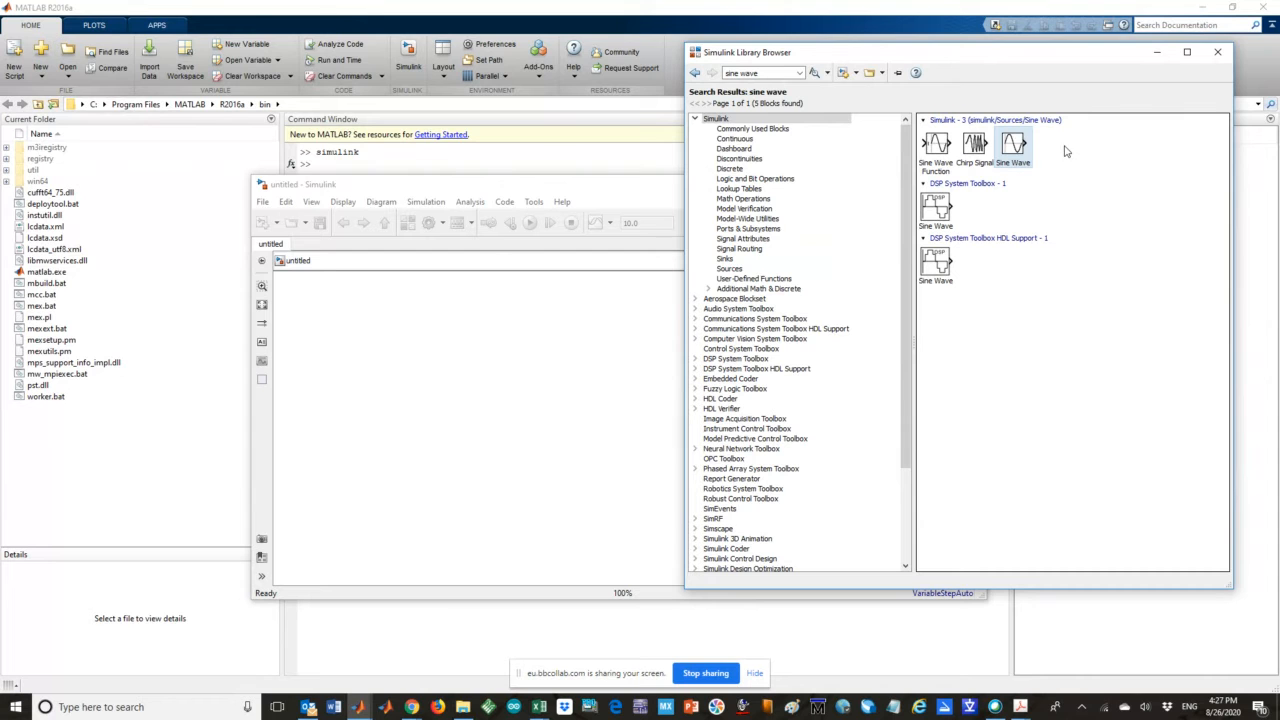
pyautogui.moveTo(1022, 150); pyautogui.dragTo(496, 369)
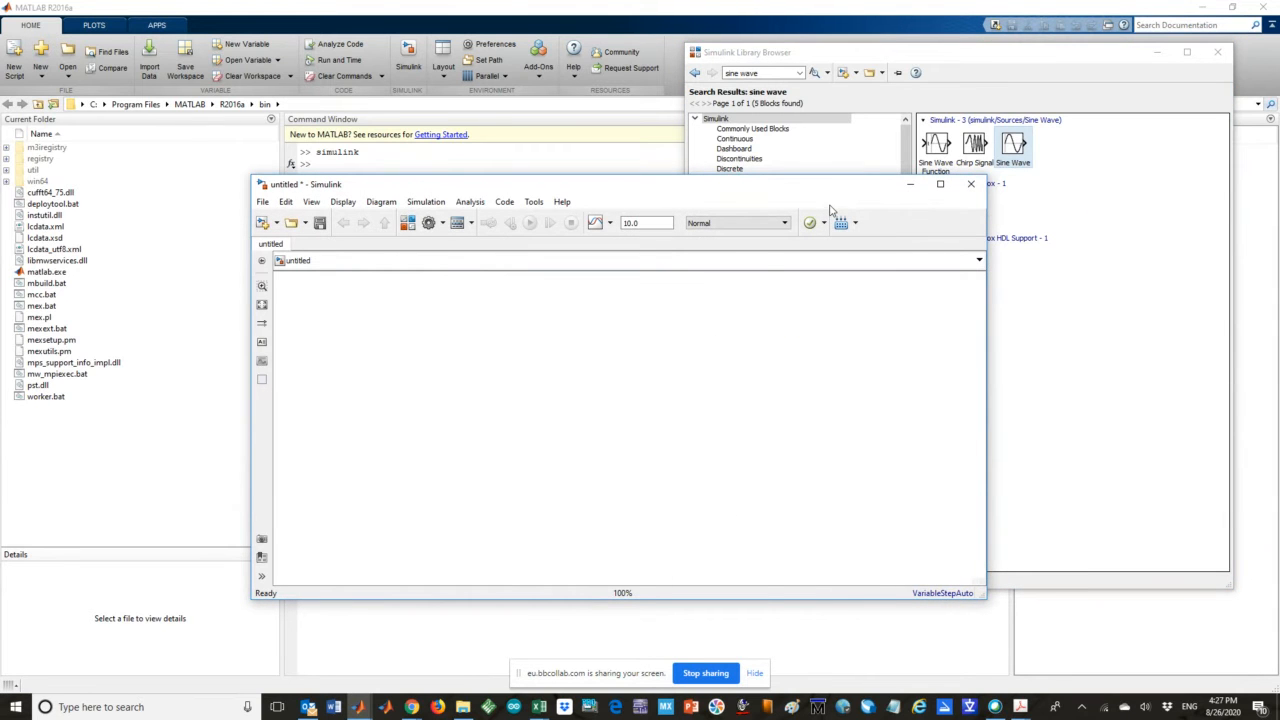
pyautogui.click(1112, 191)
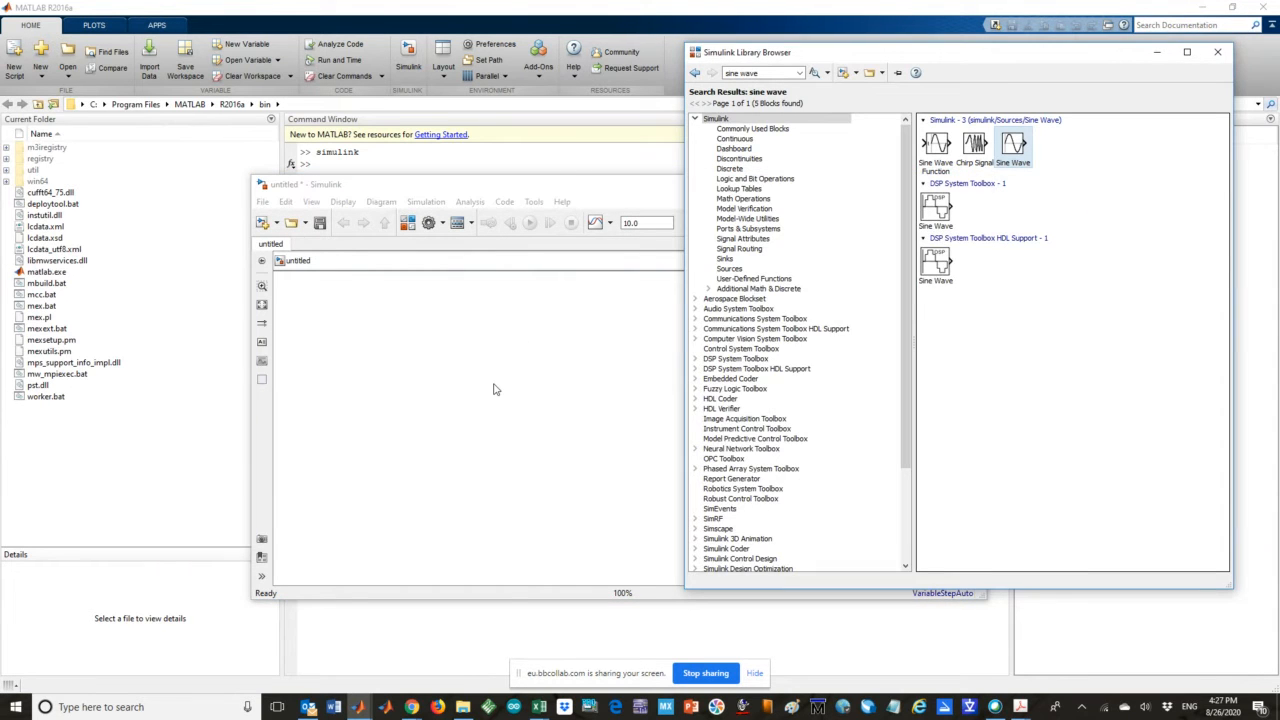
pyautogui.moveTo(493, 389); pyautogui.dragTo(494, 387)
pyautogui.click(1163, 232)
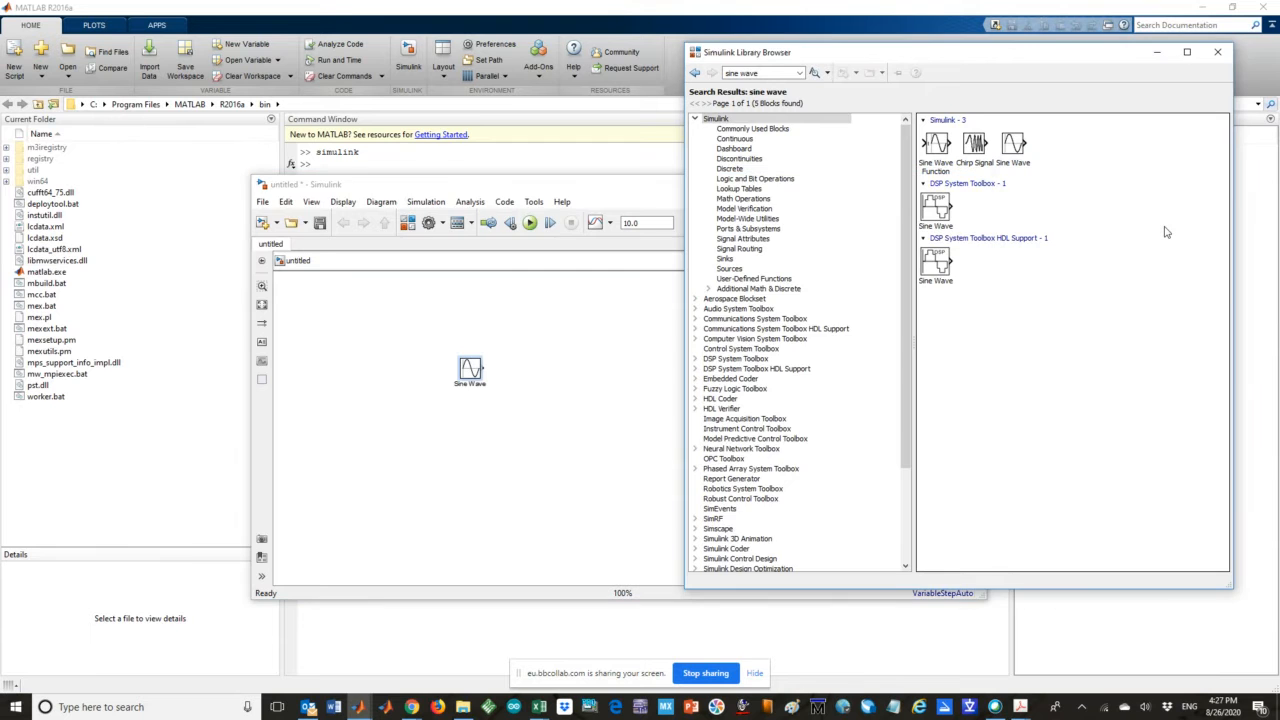
pyautogui.rightClick(1015, 150)
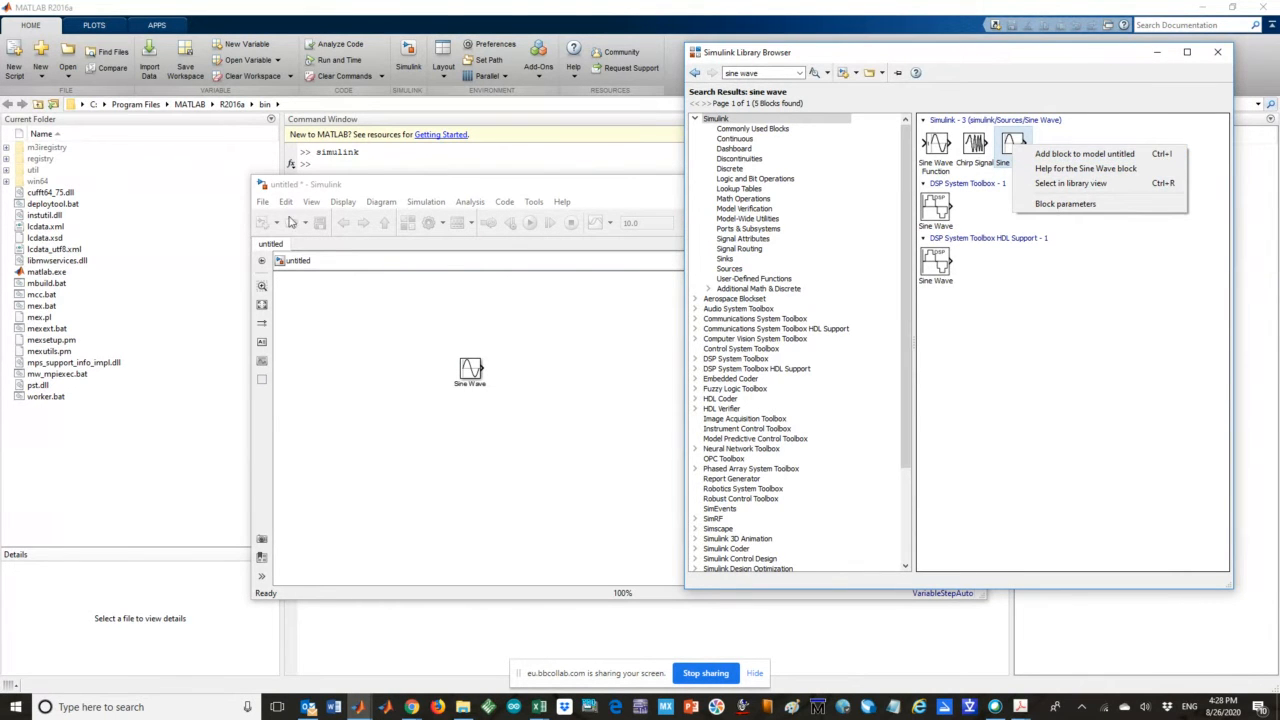
pyautogui.click(336, 340)
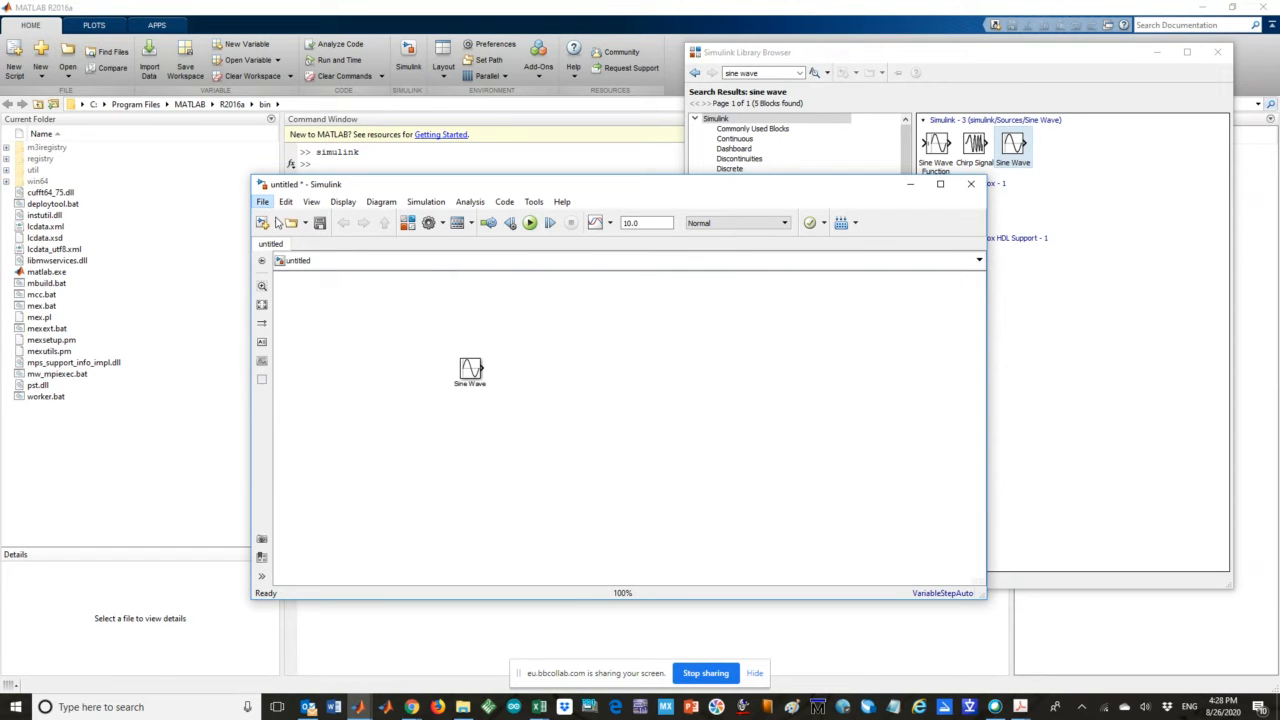
# Save the model as Lab_1_2 in the Lab Machines folder on the Desktop
pyautogui.click(264, 202)
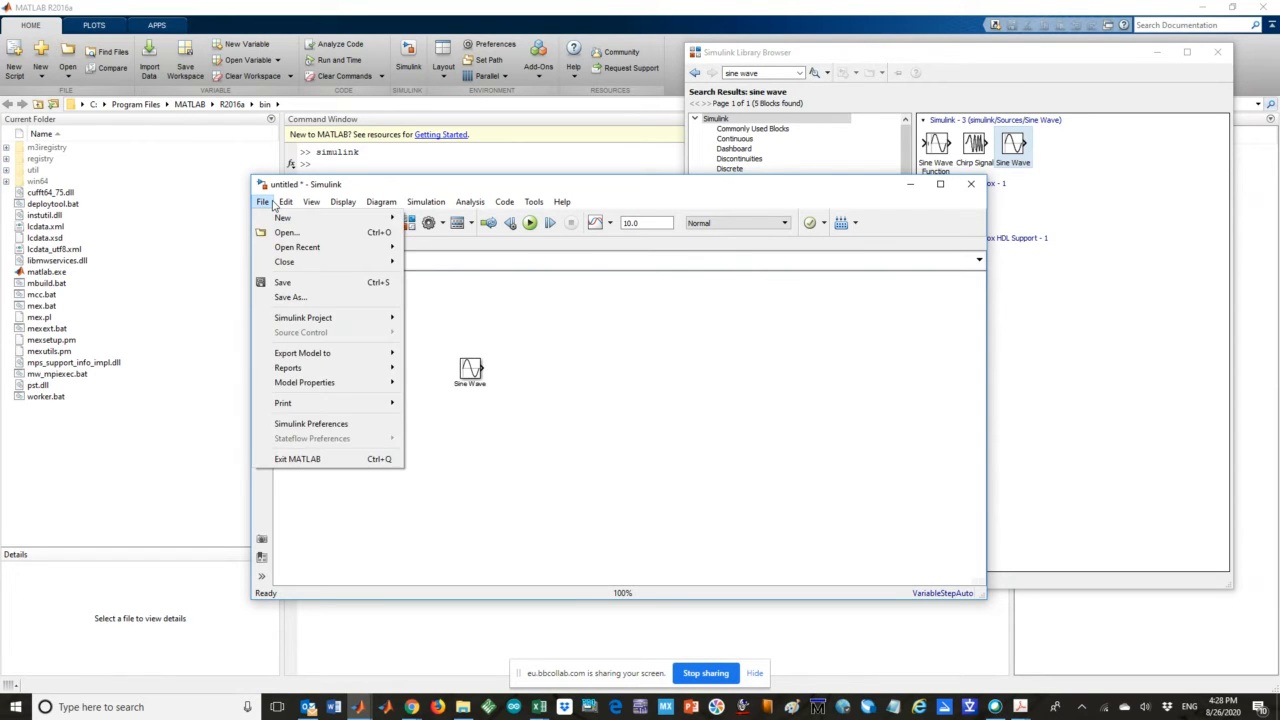
pyautogui.click(295, 299)
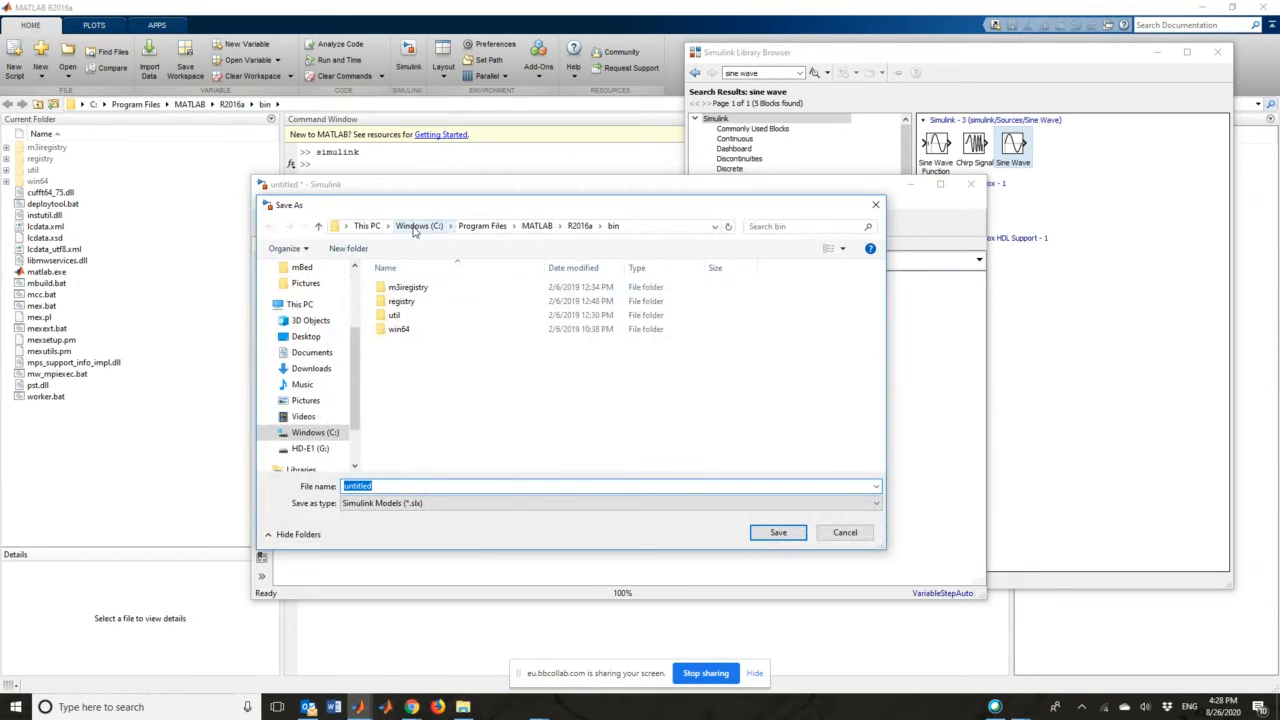
pyautogui.click(306, 336)
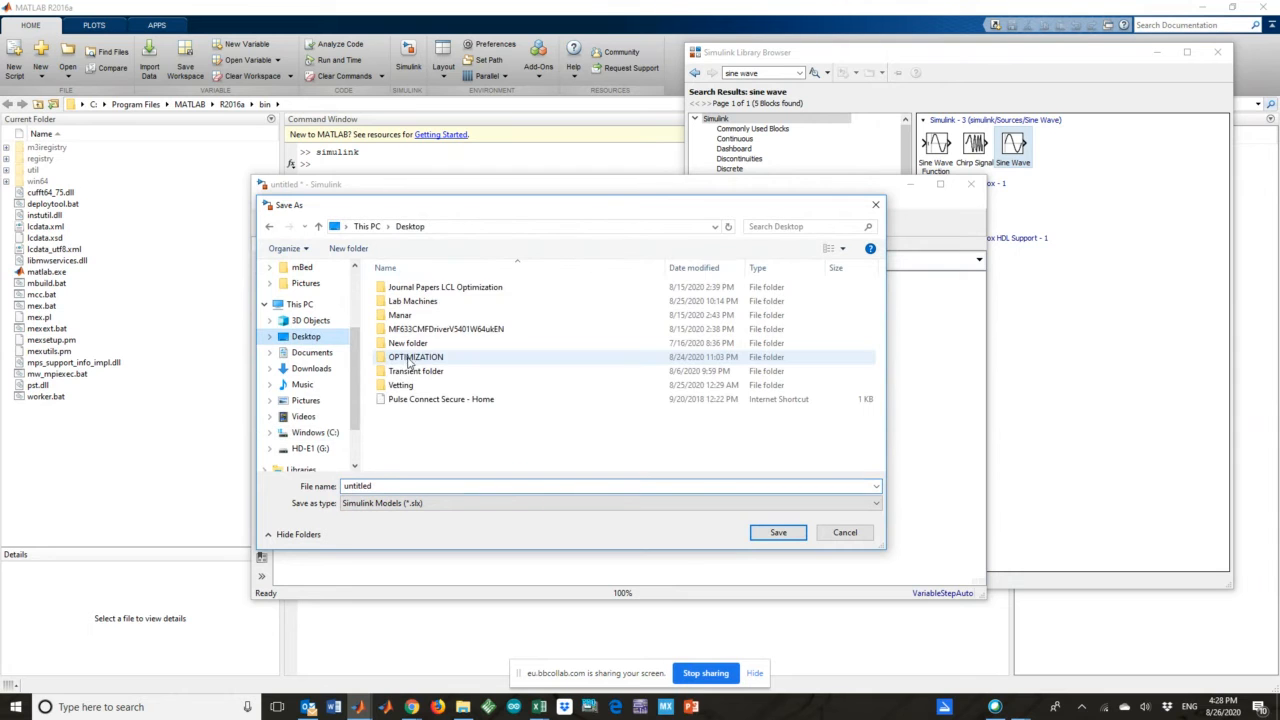
pyautogui.doubleClick(418, 305)
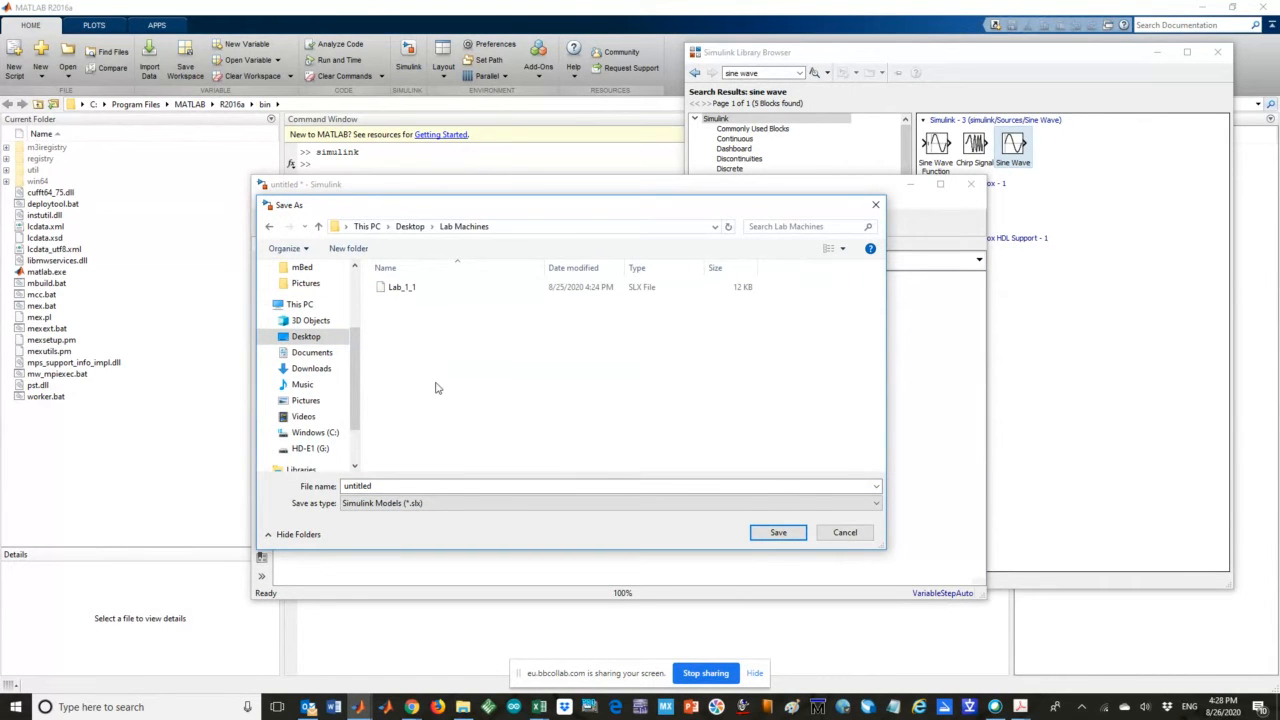
pyautogui.doubleClick(384, 485)
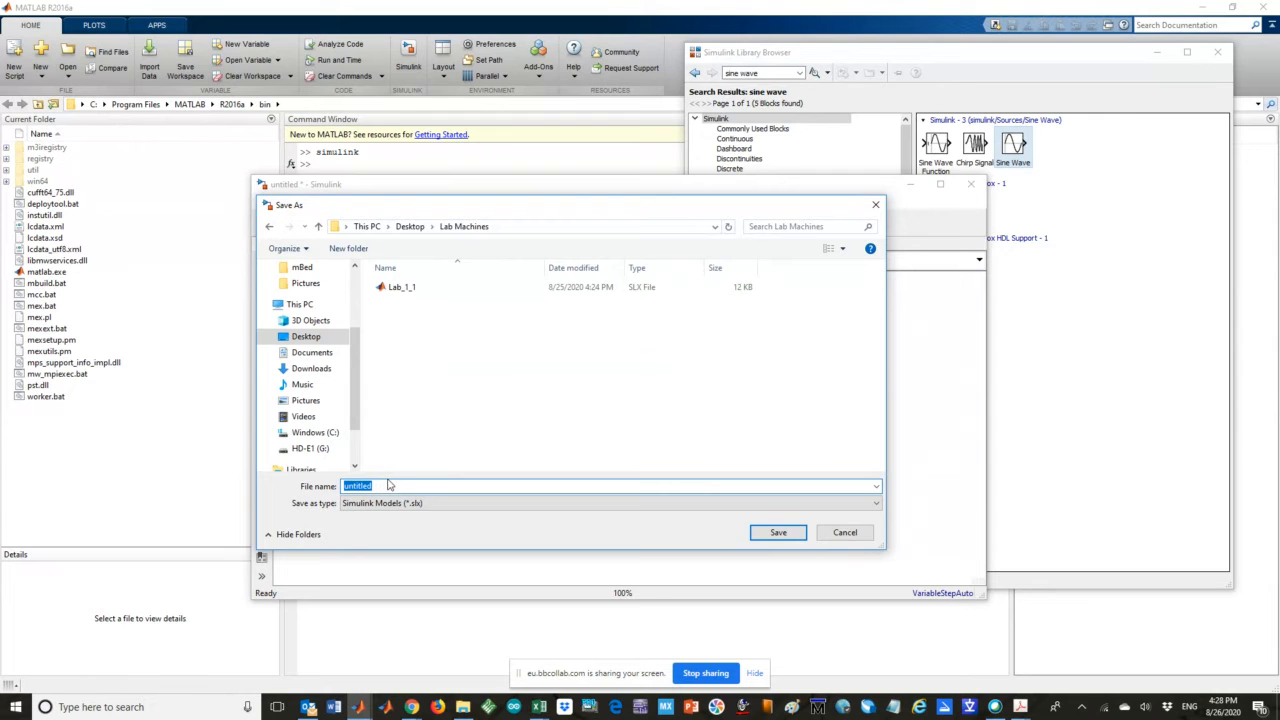
pyautogui.write('Lab')
pyautogui.write('_1')
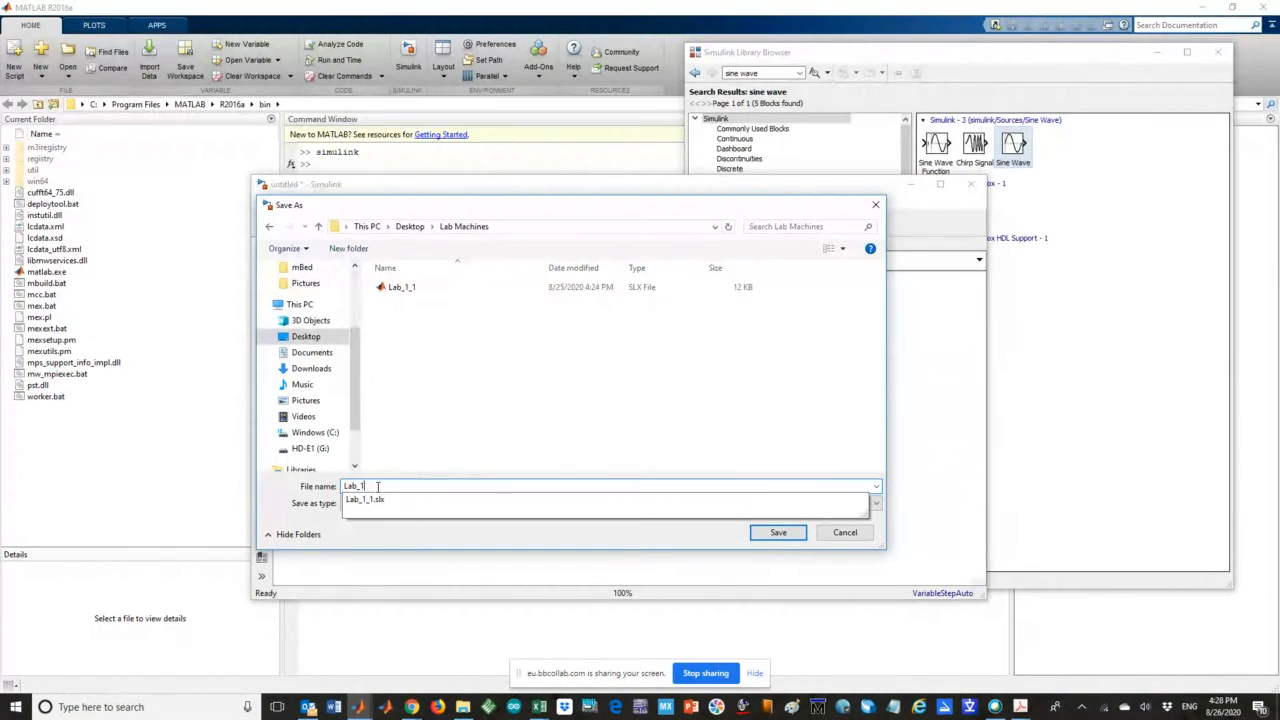
pyautogui.write('_2')
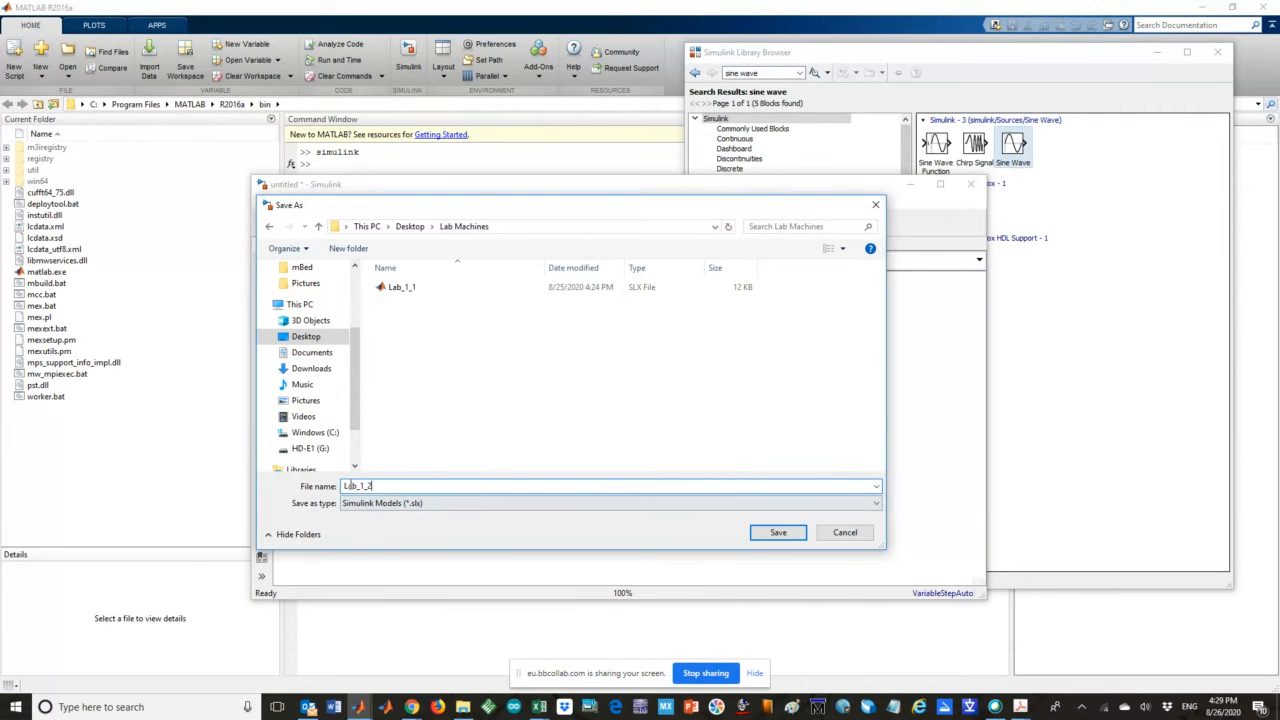
pyautogui.click(778, 532)
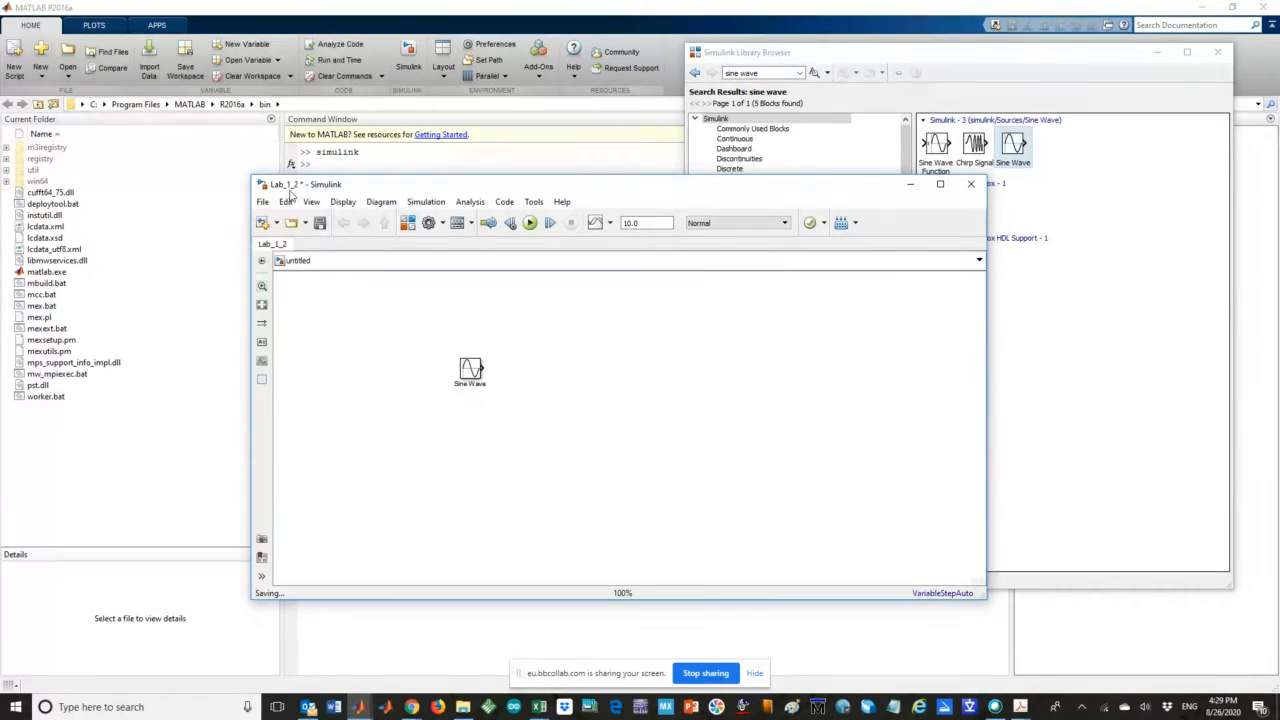
# Add a second Sine Wave block from the library search results to the Lab_1_2 model
pyautogui.click(1017, 149)
pyautogui.rightClick(1017, 147)
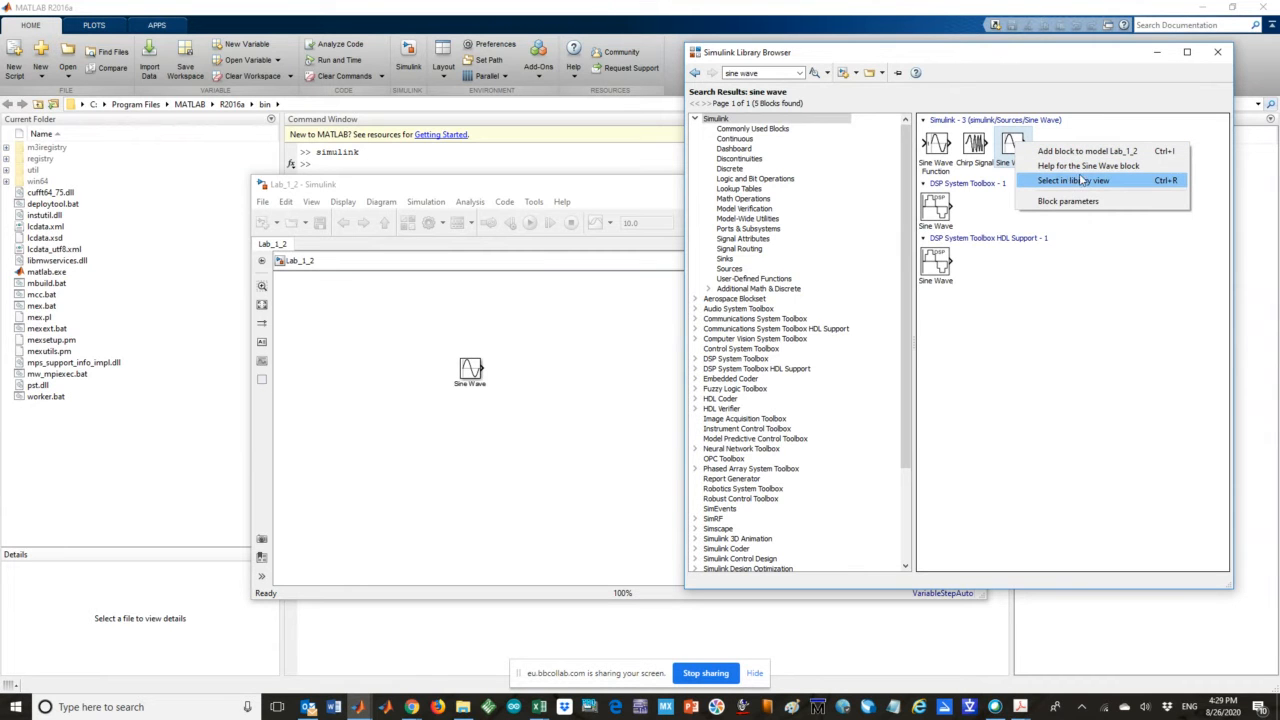
pyautogui.click(1087, 151)
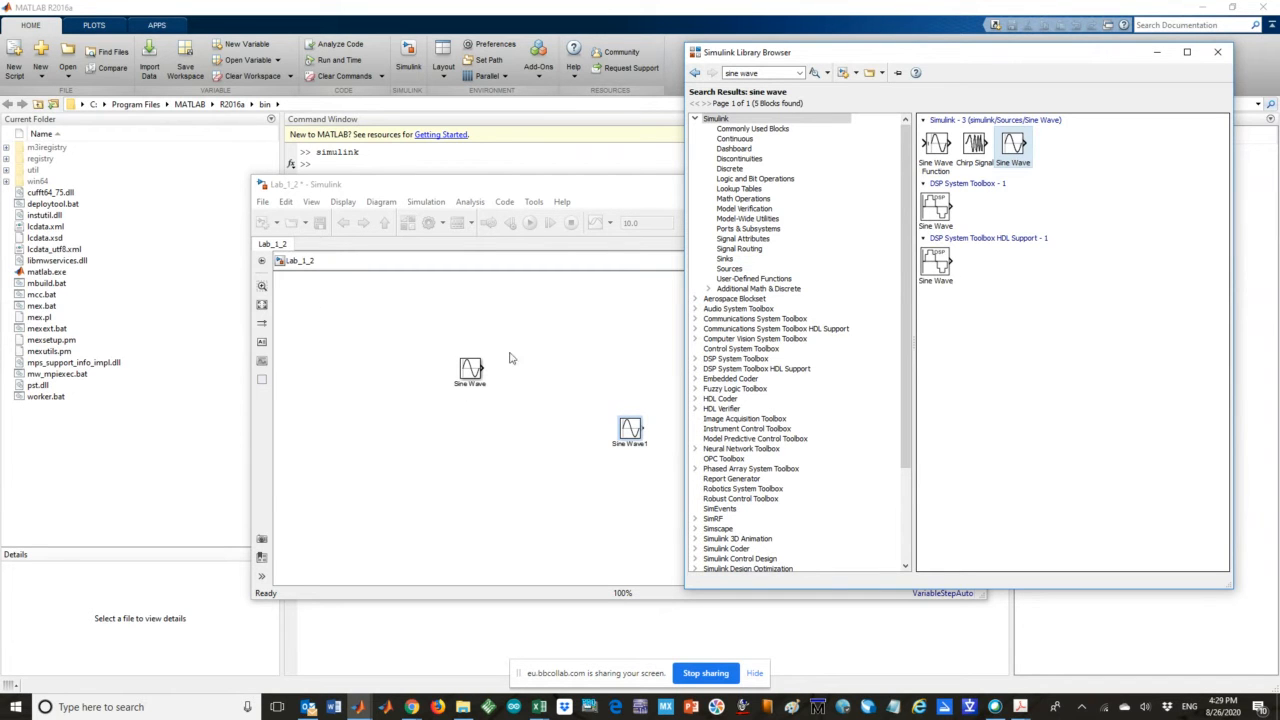
# Delete the original Sine Wave block and move the newly added one to about its former place
pyautogui.click(472, 371)
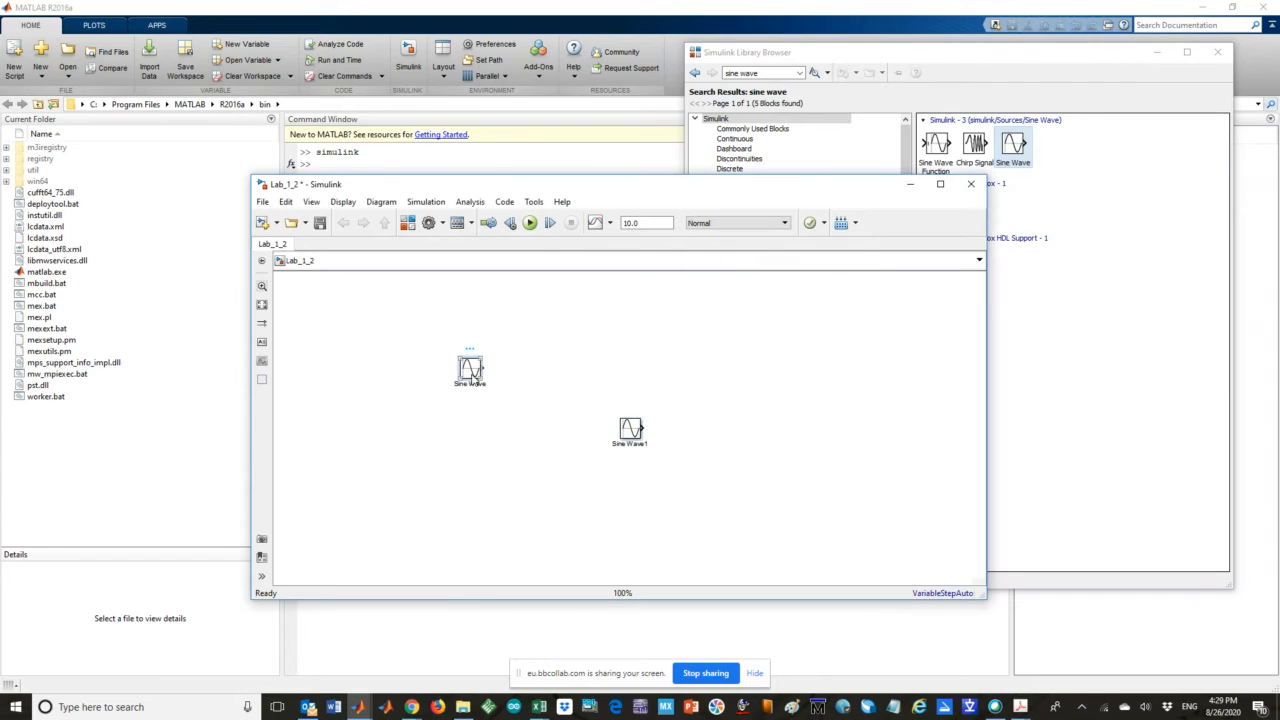
pyautogui.press('Delete')
pyautogui.moveTo(632, 430); pyautogui.dragTo(462, 355)
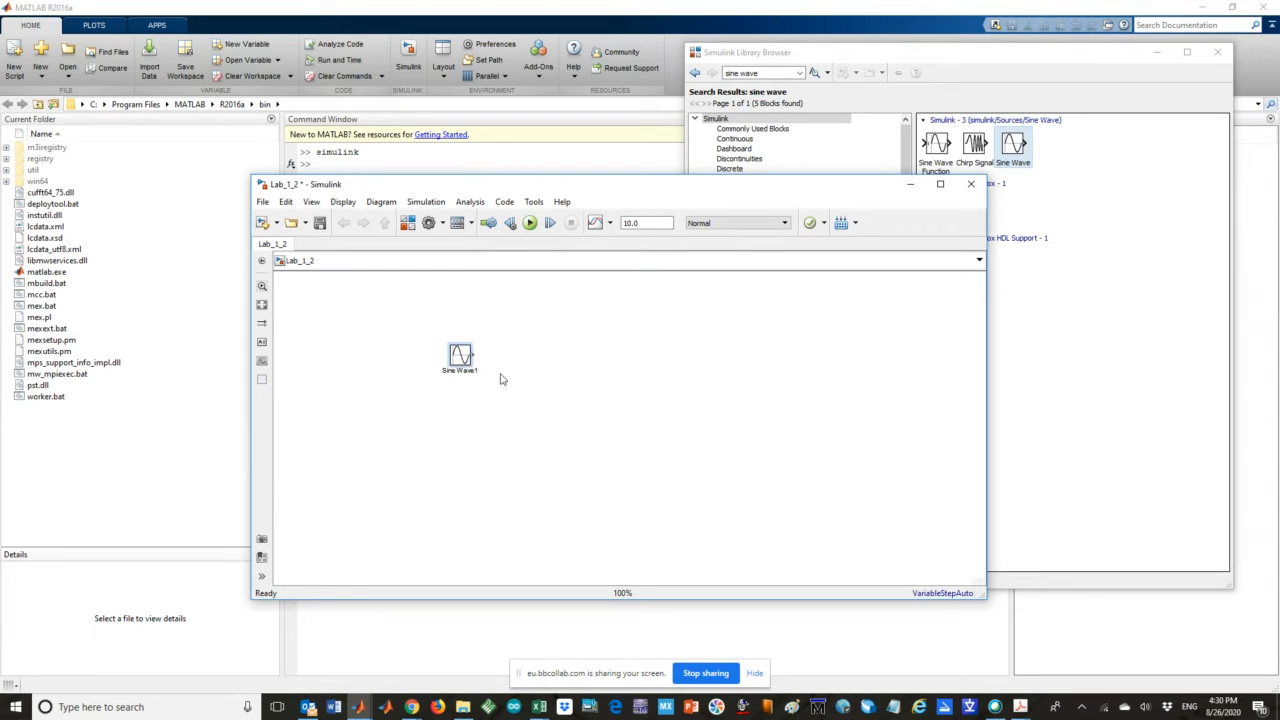
# Search the library for integrator and add an Integrator block to the model, below and to the right of the Sine Wave block
pyautogui.click(593, 367)
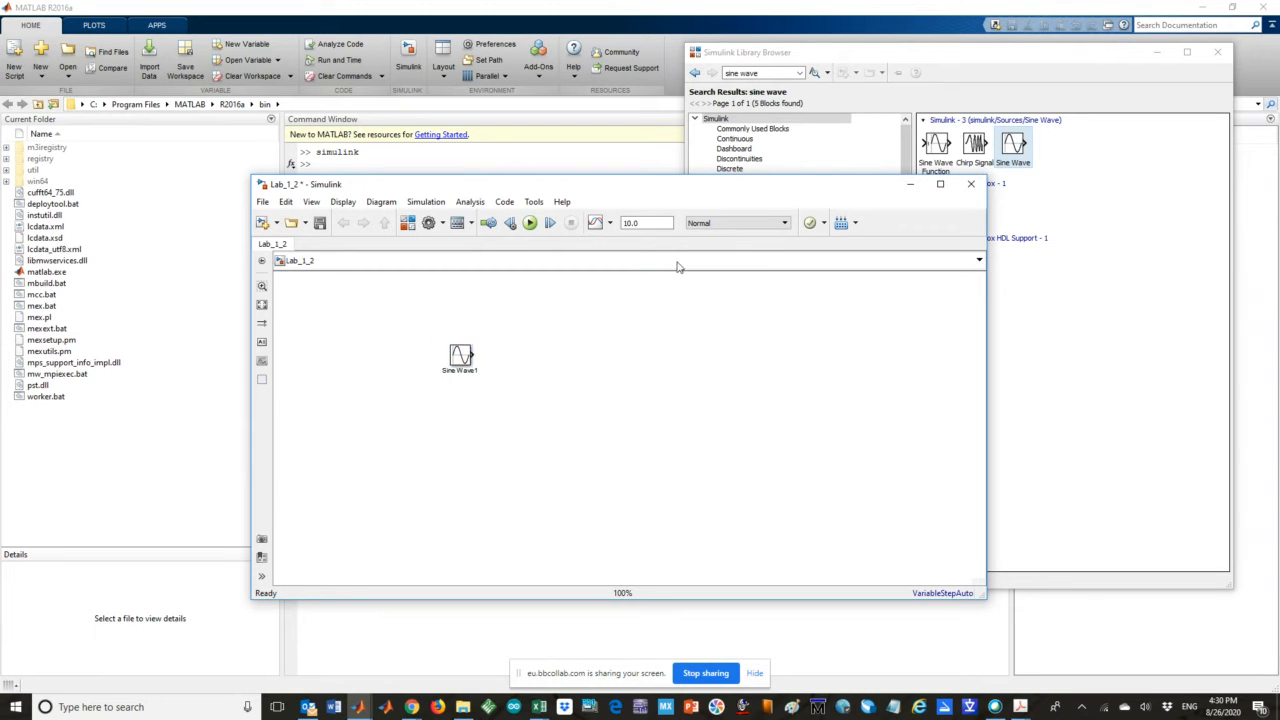
pyautogui.click(806, 57)
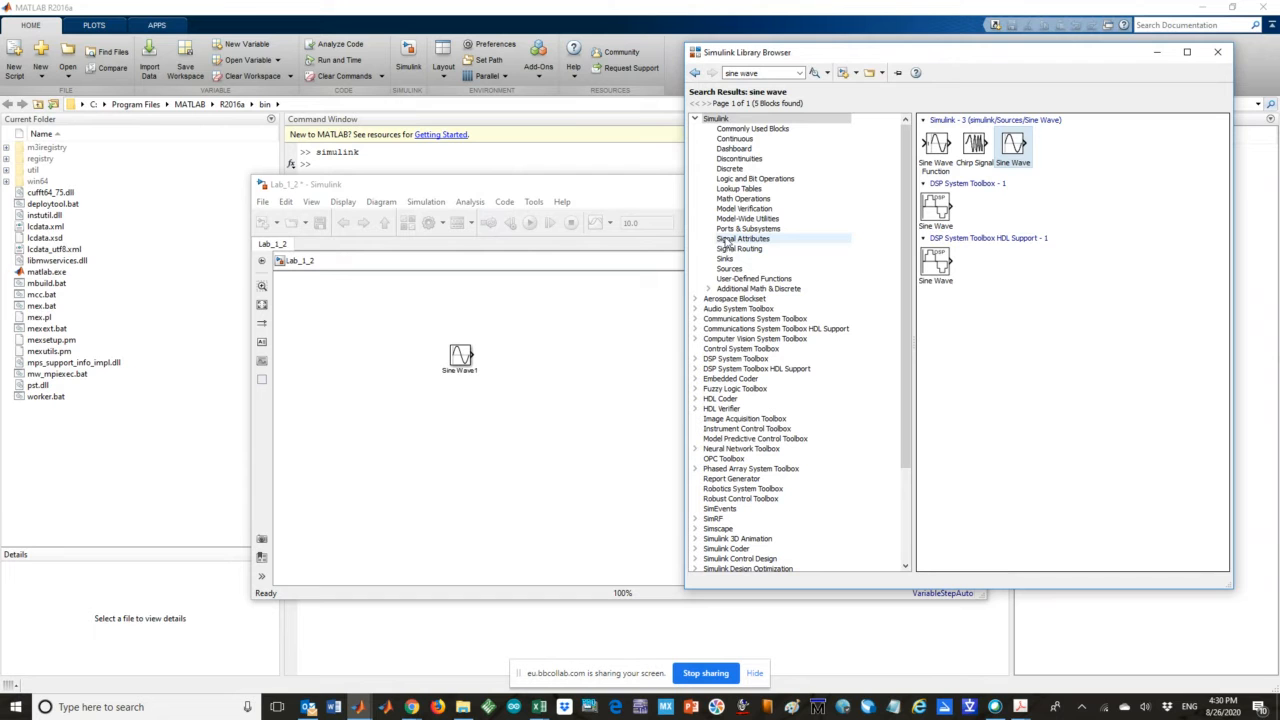
pyautogui.click(737, 140)
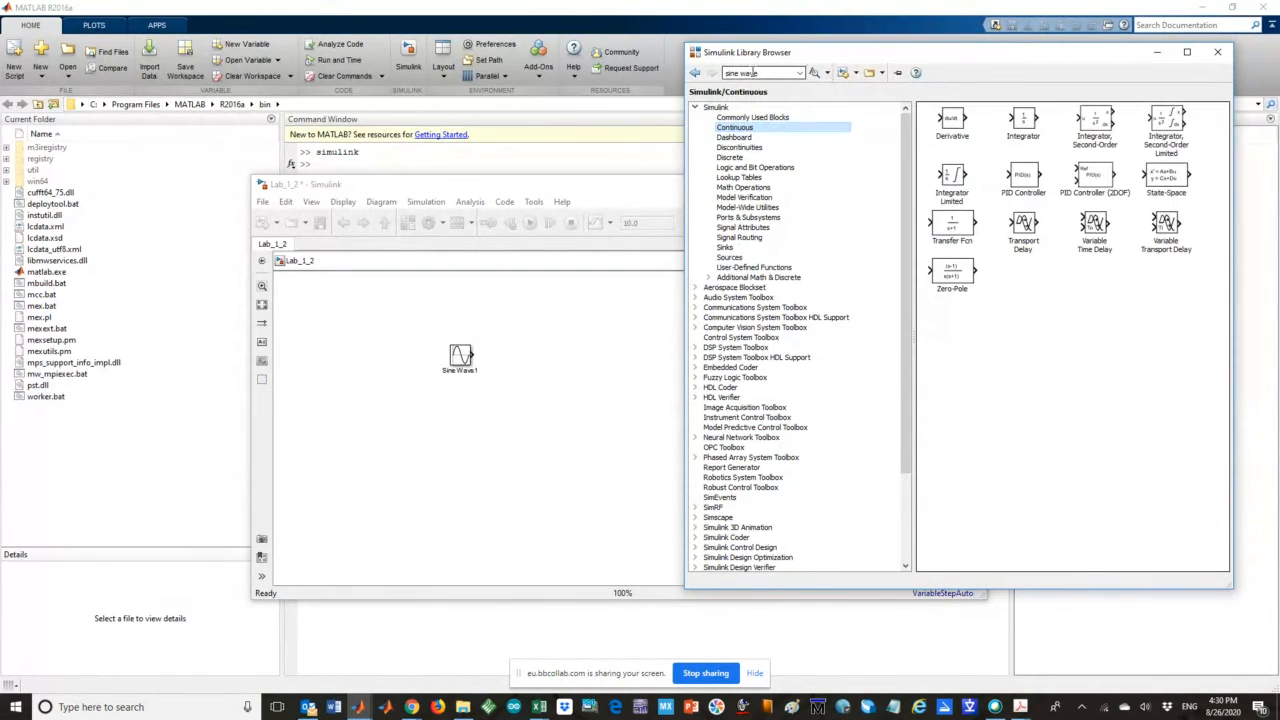
pyautogui.click(754, 73)
pyautogui.write('integrator')
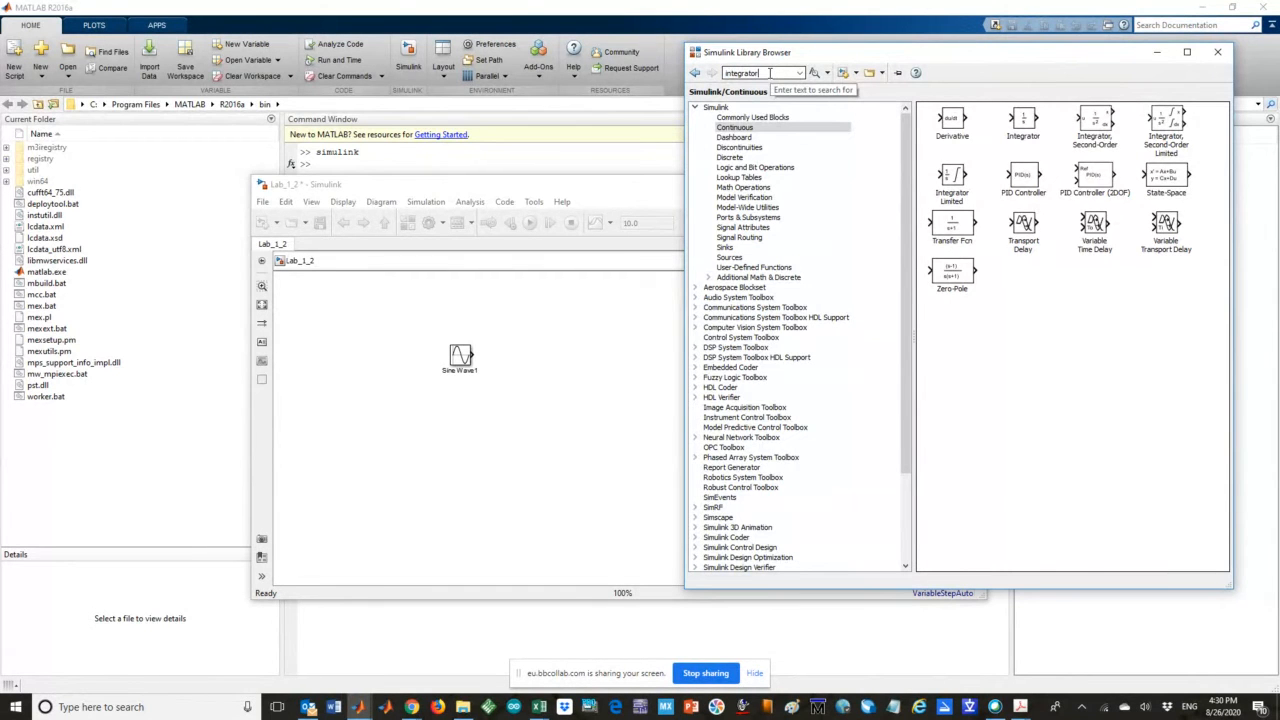
pyautogui.press('Return')
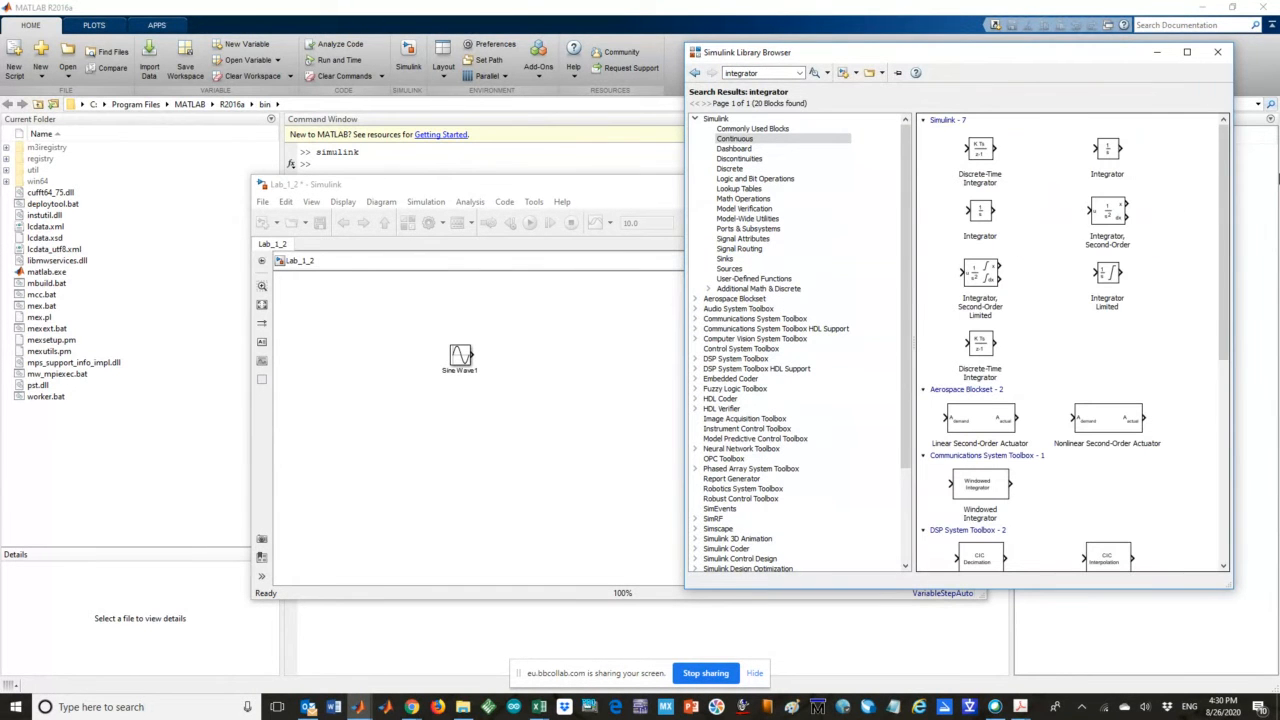
pyautogui.click(1110, 152)
pyautogui.moveTo(1110, 152); pyautogui.dragTo(558, 354)
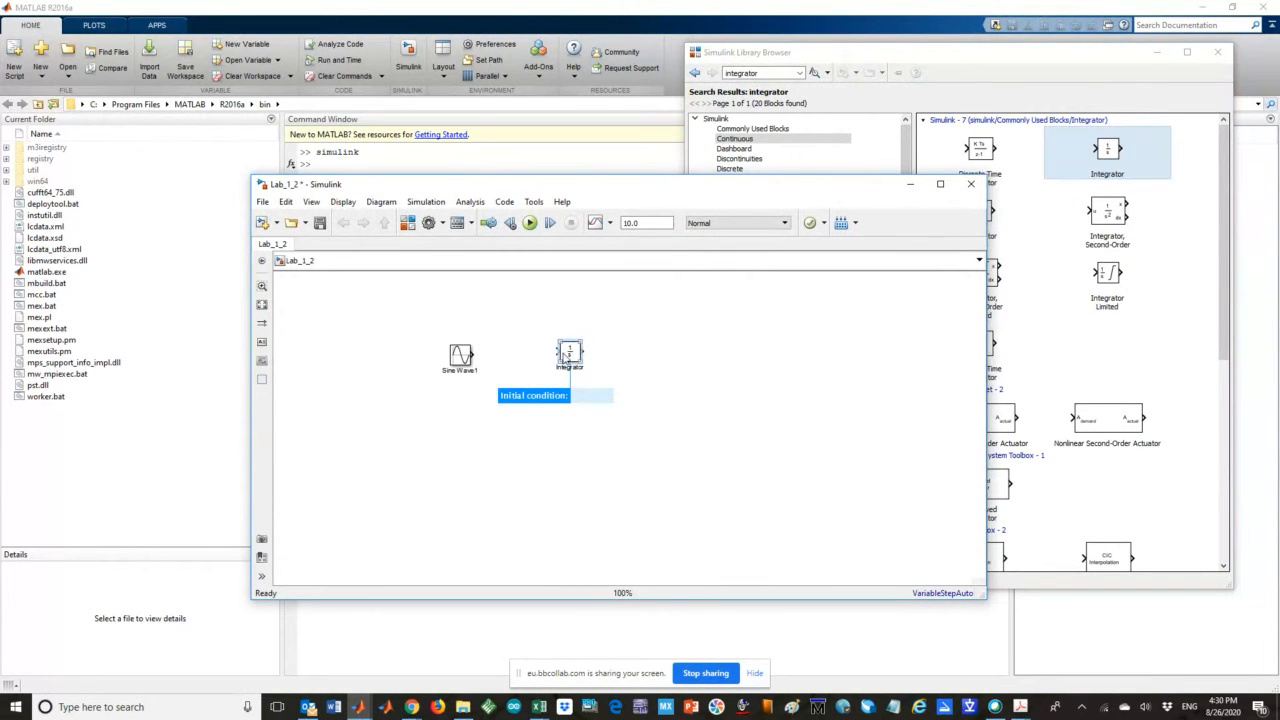
pyautogui.moveTo(565, 354); pyautogui.dragTo(550, 451)
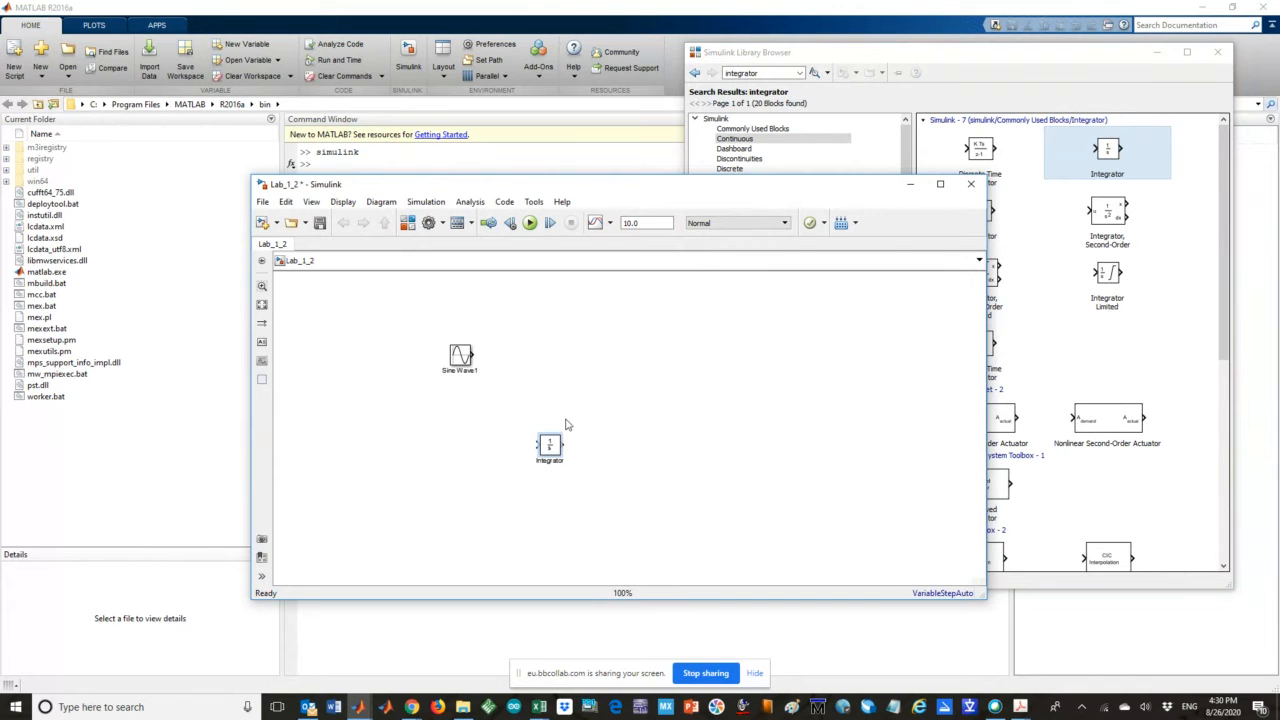
# Search the library for scope and add a Scope block to the model, positioned above and to the right of the Integrator
pyautogui.click(860, 285)
pyautogui.click(770, 72)
pyautogui.write('scope')
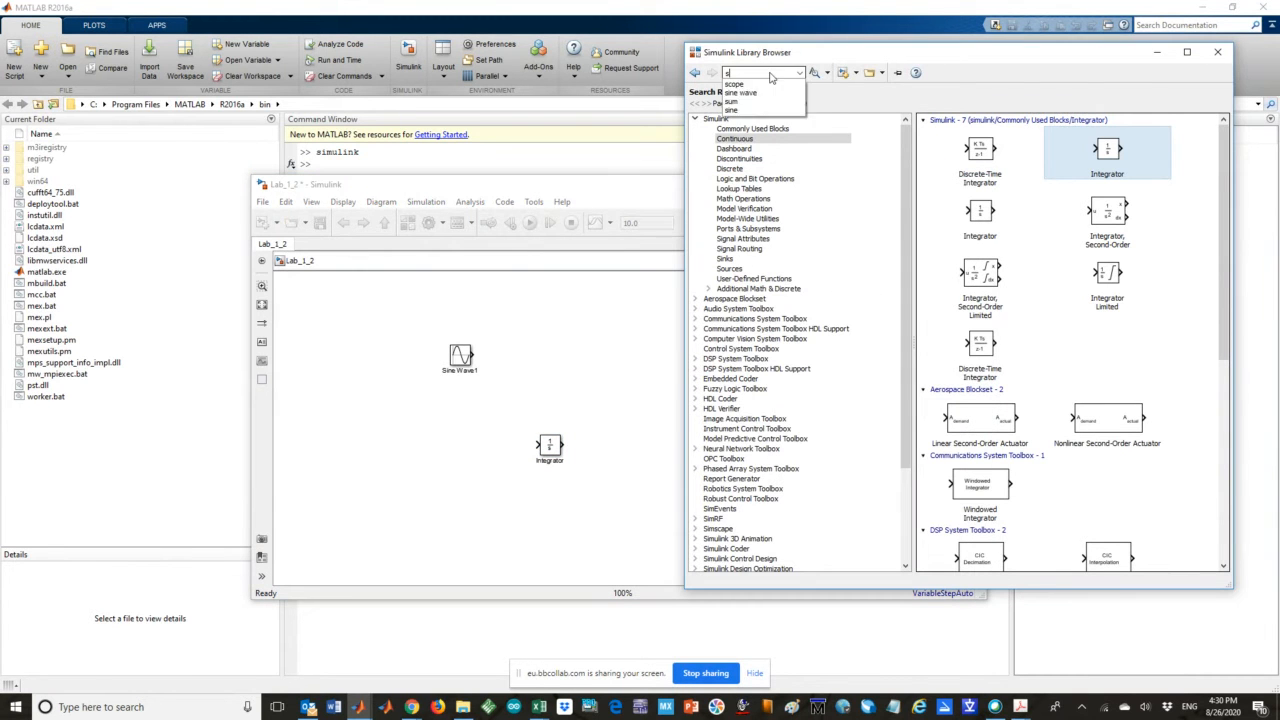
pyautogui.click(725, 260)
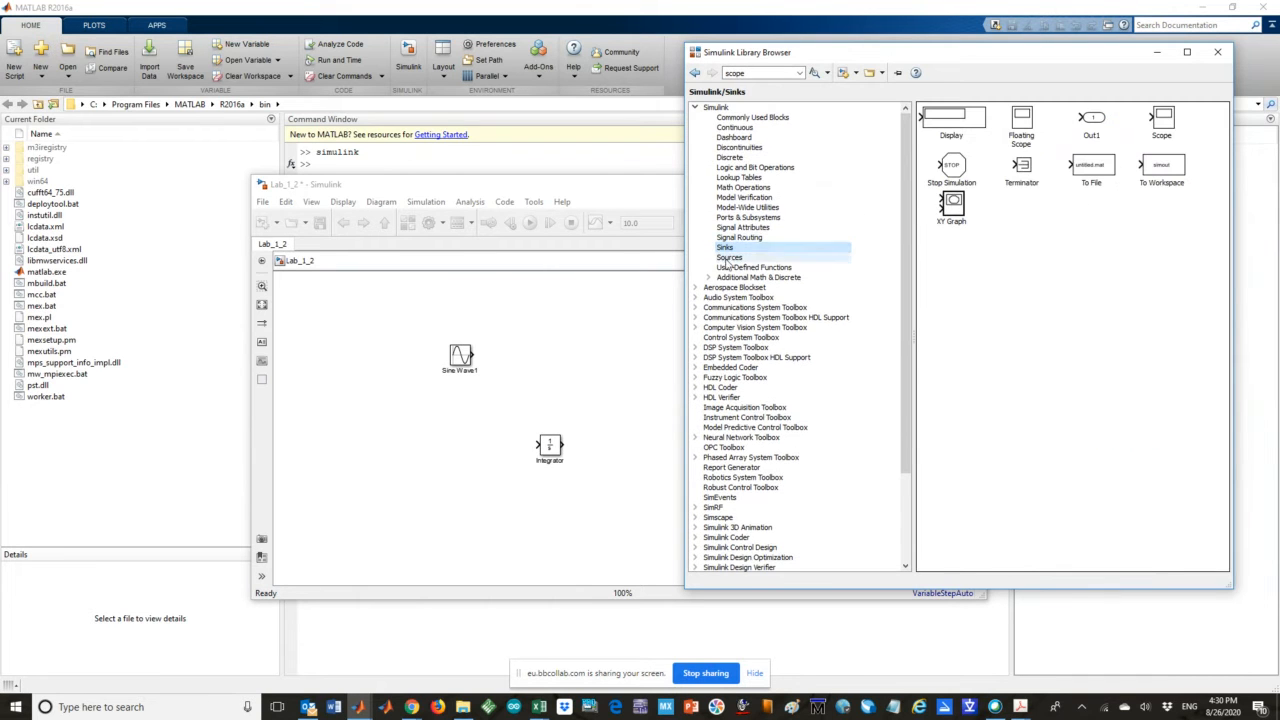
pyautogui.click(758, 74)
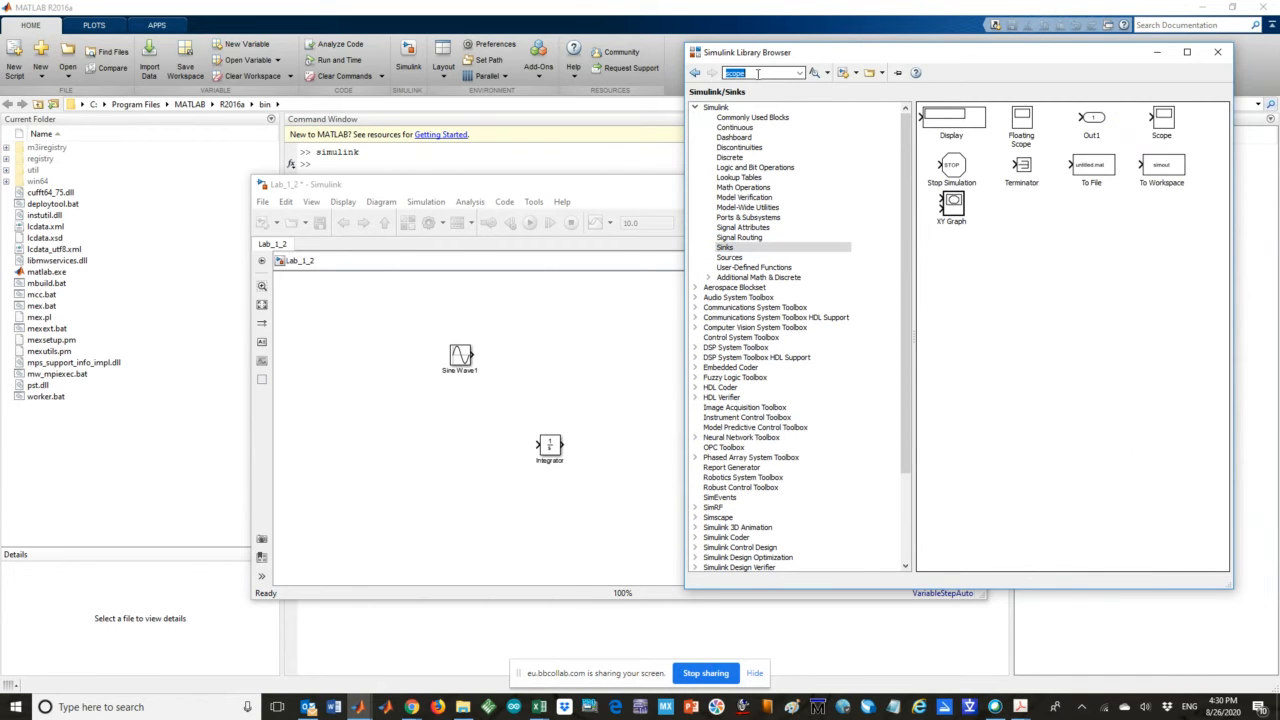
pyautogui.press('Return')
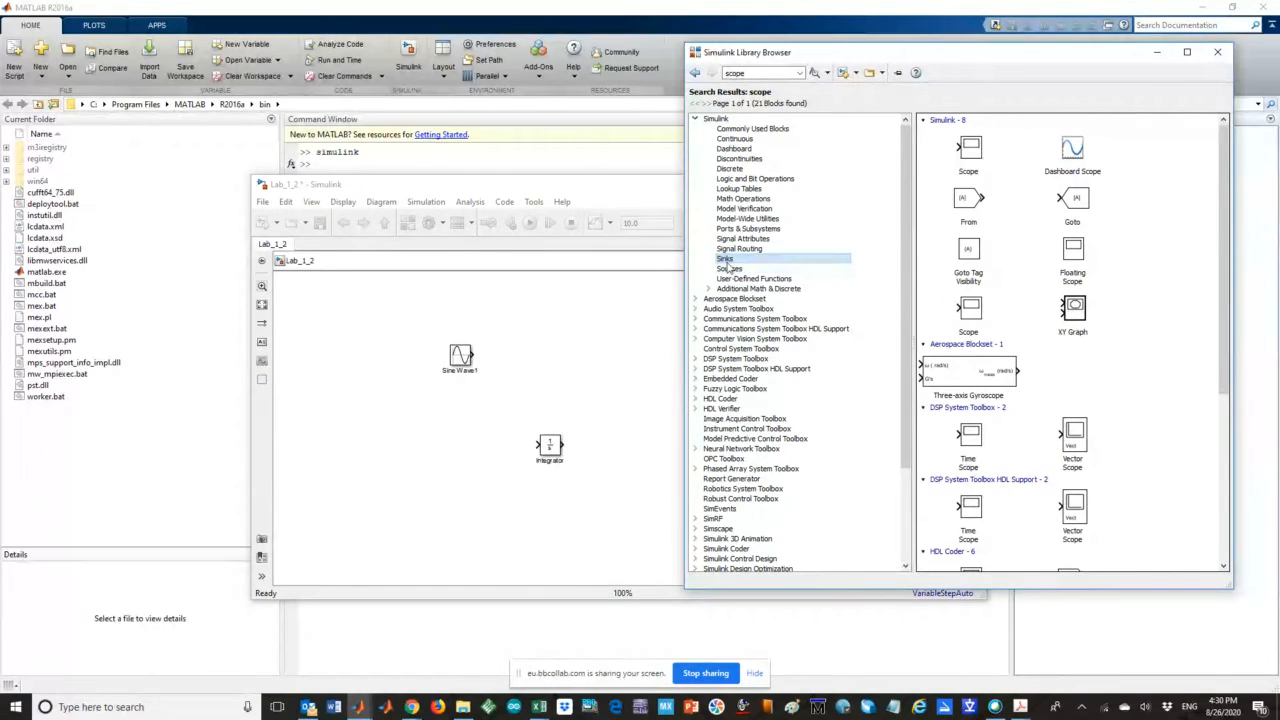
pyautogui.rightClick(968, 150)
pyautogui.click(1004, 162)
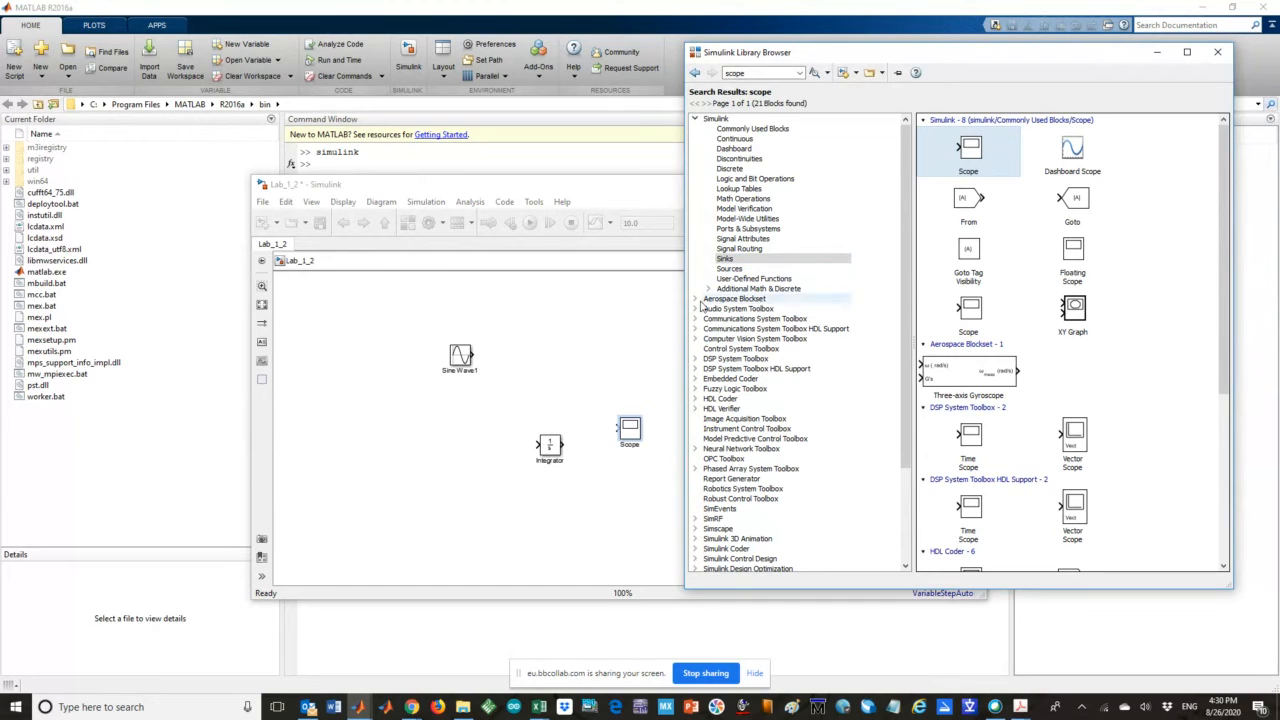
pyautogui.click(645, 358)
pyautogui.moveTo(628, 431); pyautogui.dragTo(715, 341)
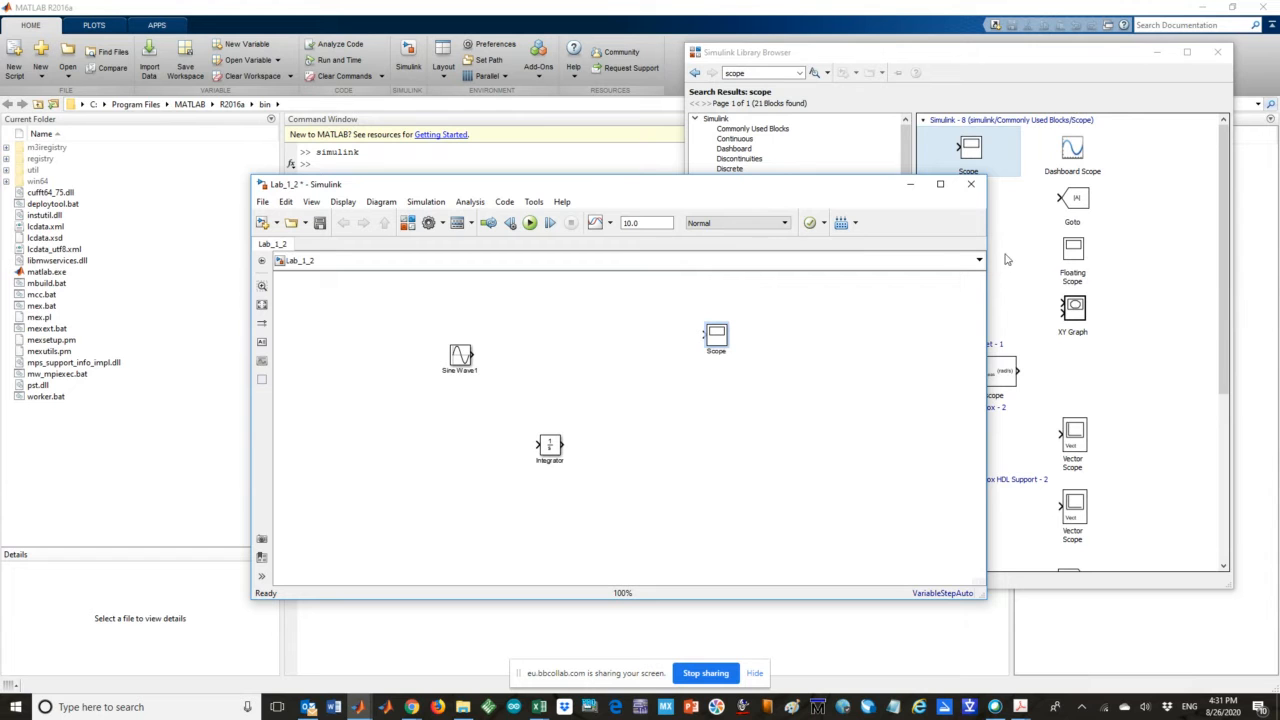
# Search the library for mux and add the Signal Routing Mux block between the Sine Wave and the Scope
pyautogui.click(778, 73)
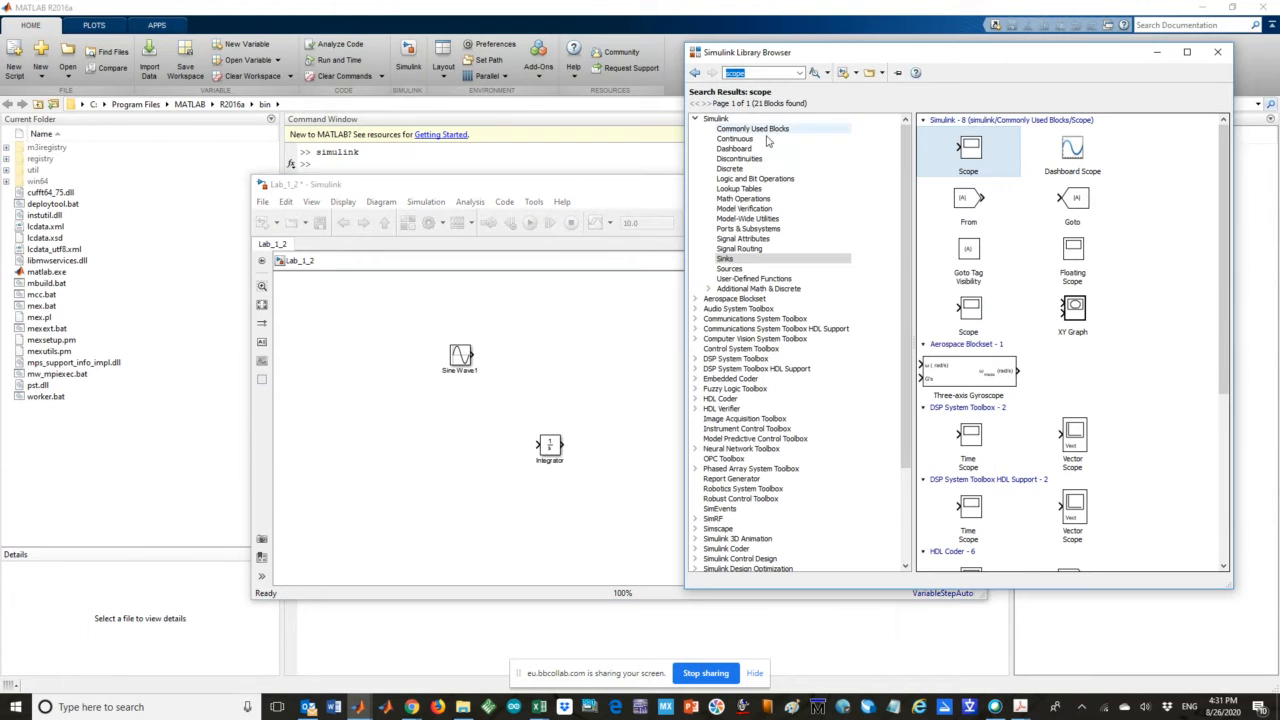
pyautogui.click(744, 252)
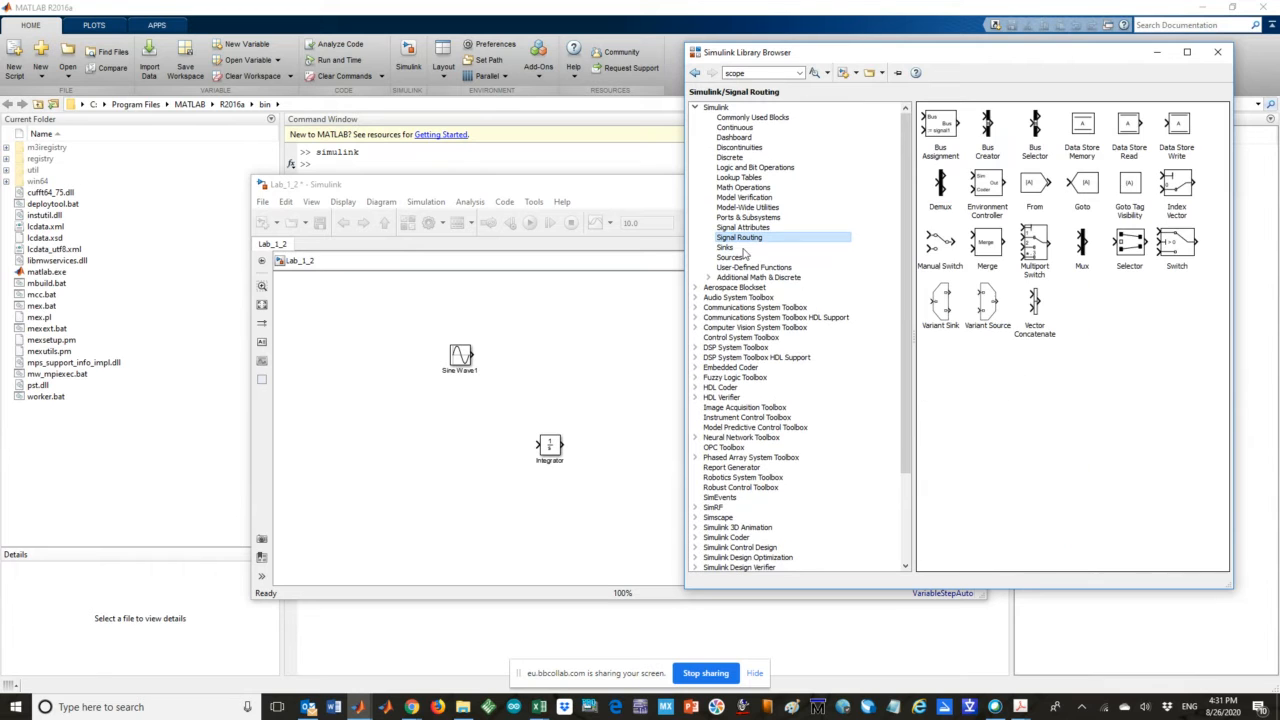
pyautogui.click(750, 72)
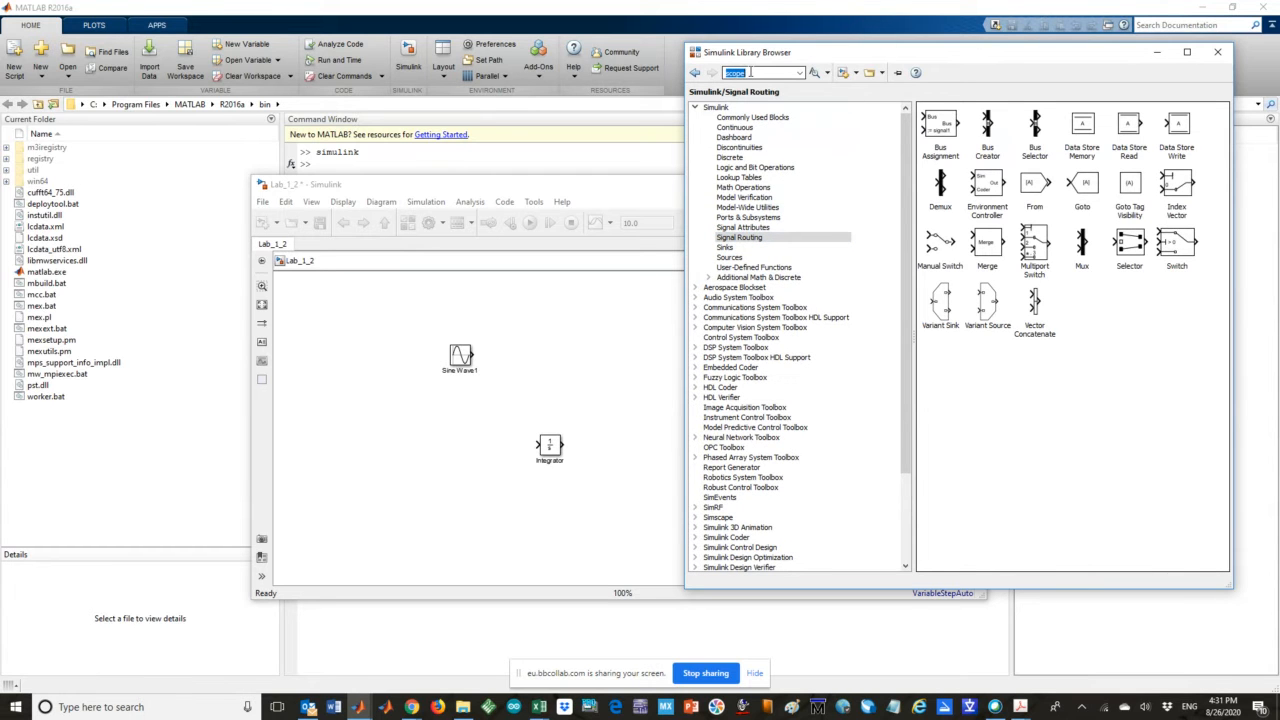
pyautogui.write('mux')
pyautogui.press('Return')
pyautogui.press('Return')
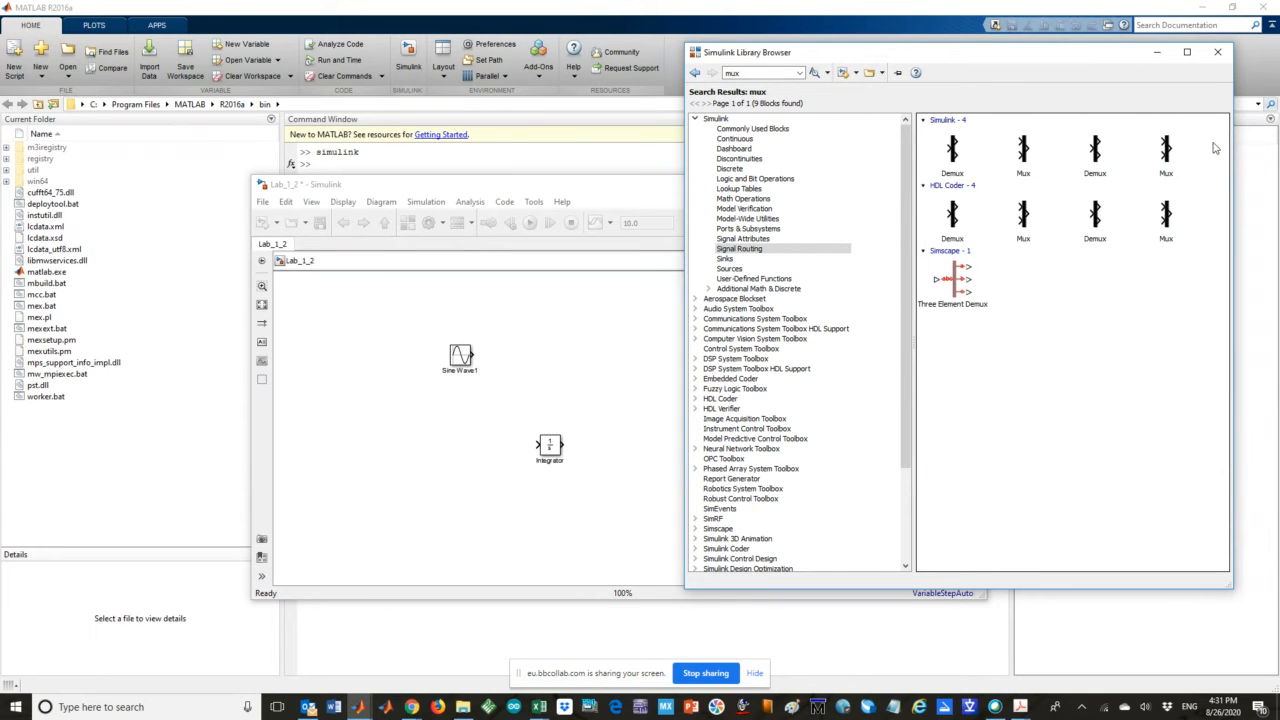
pyautogui.moveTo(1168, 148); pyautogui.dragTo(656, 364)
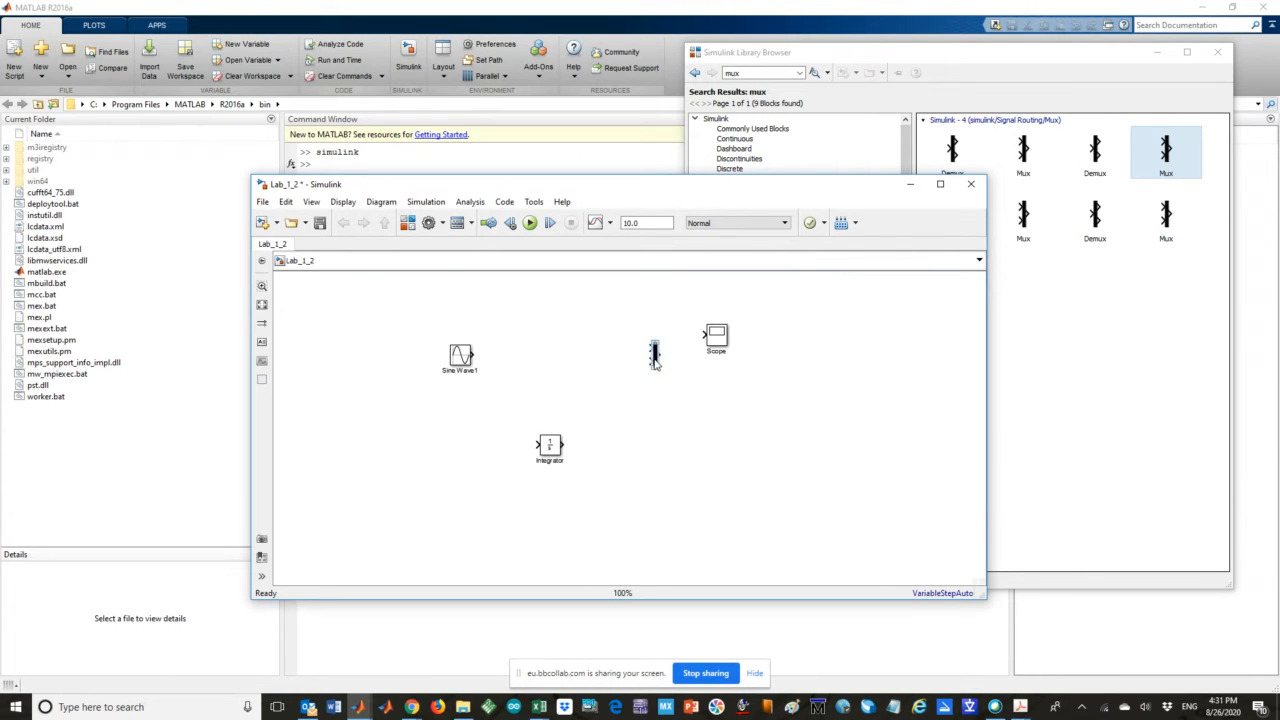
# Increase the Mux block's number of inputs and enlarge the block vertically so its input ports spread out
pyautogui.doubleClick(656, 362)
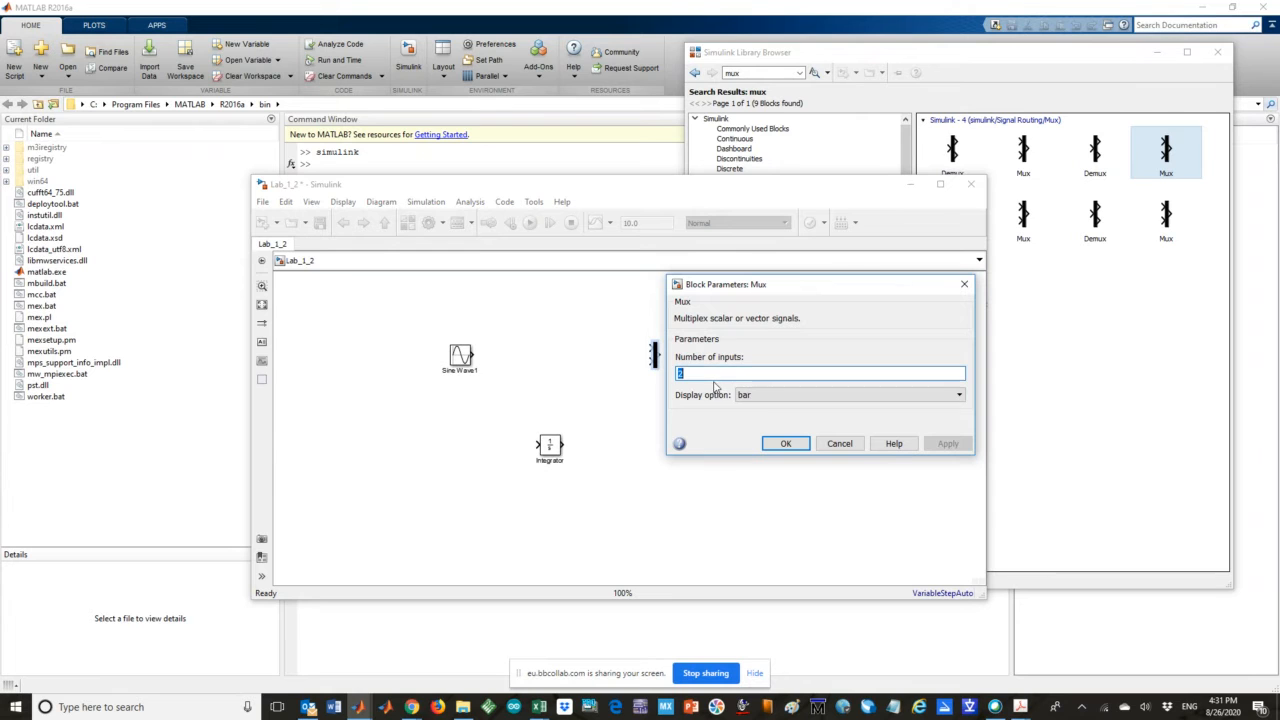
pyautogui.write('3')
pyautogui.press('Return')
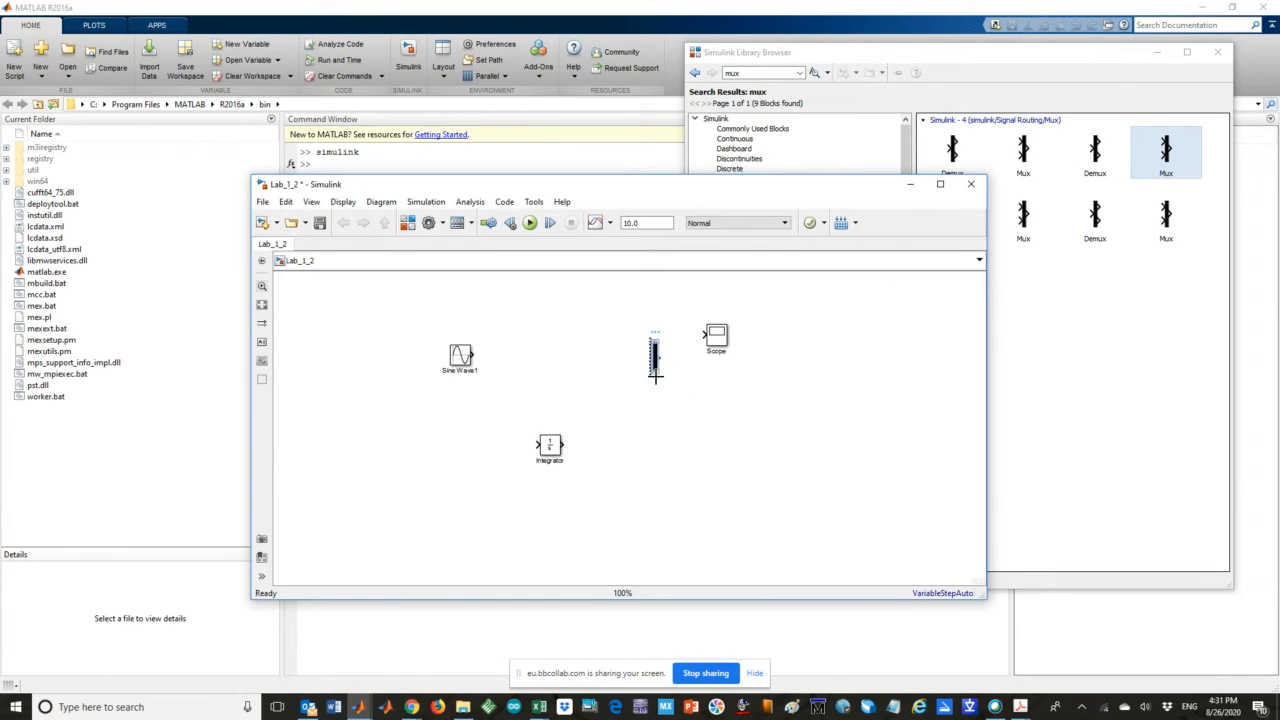
pyautogui.moveTo(655, 376); pyautogui.dragTo(681, 542)
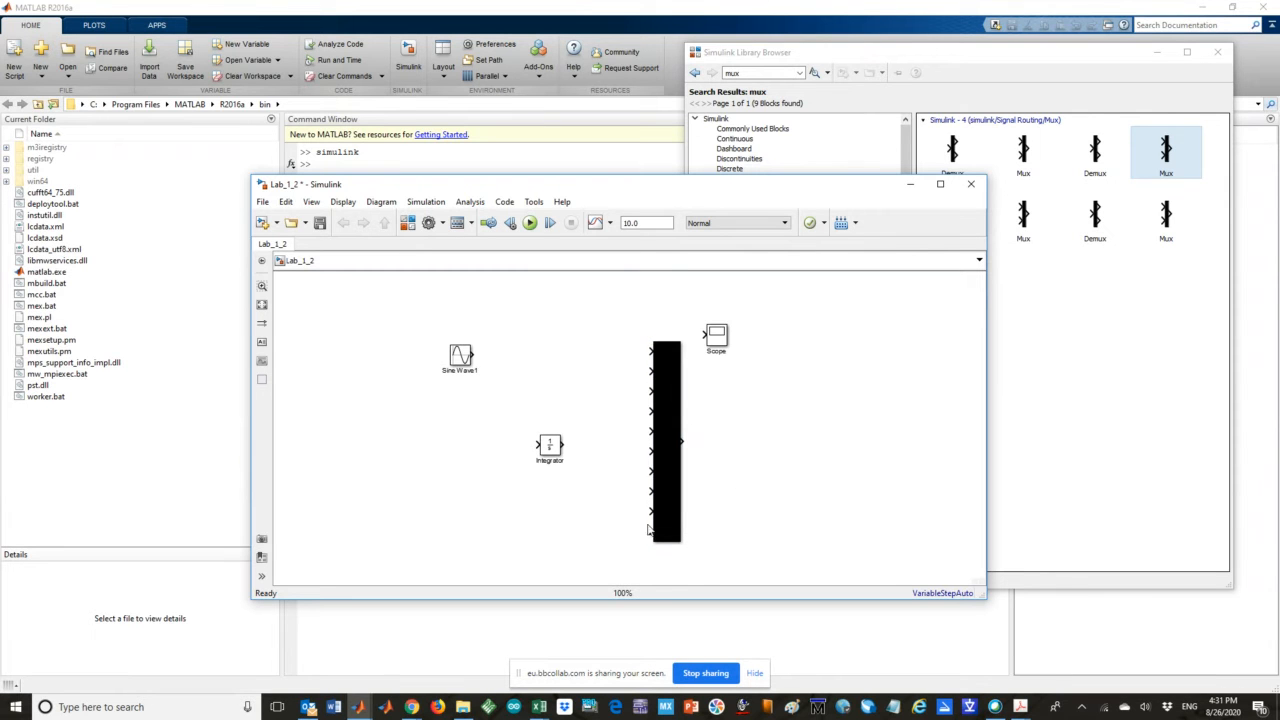
# Set the Mux block's number of inputs back to 2
pyautogui.click(668, 457)
pyautogui.doubleClick(667, 457)
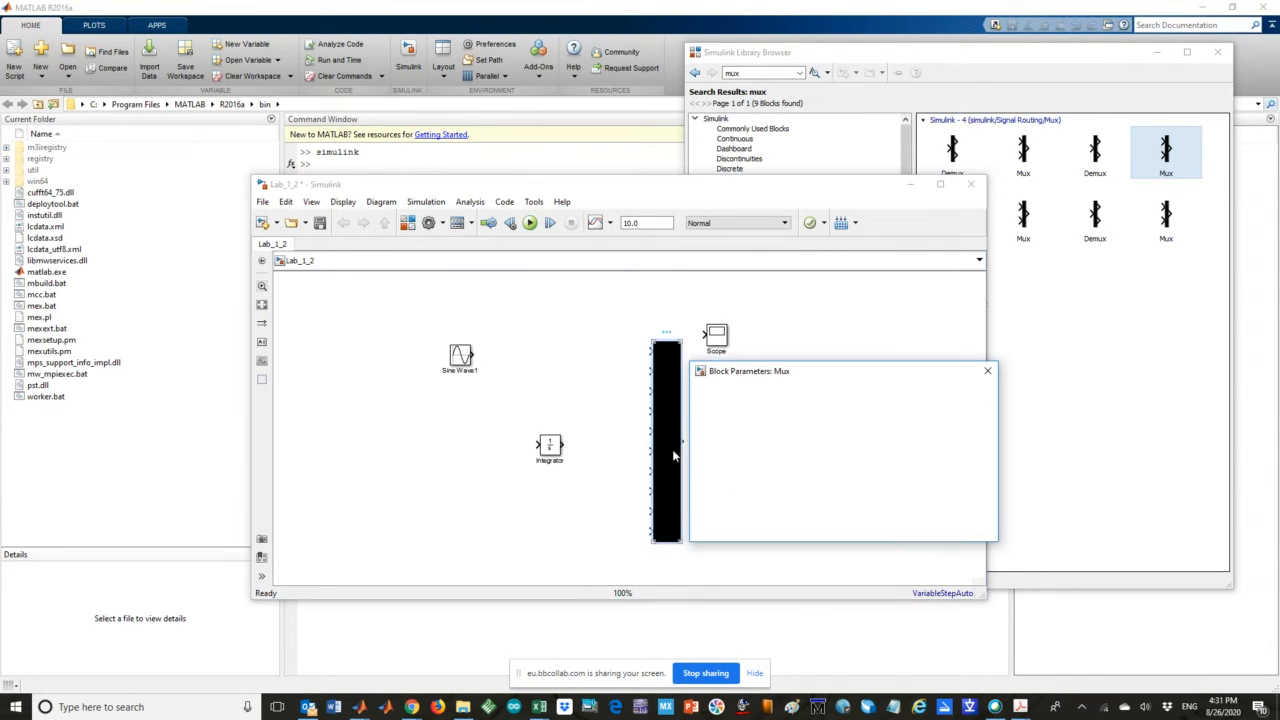
pyautogui.doubleClick(730, 459)
pyautogui.write('2')
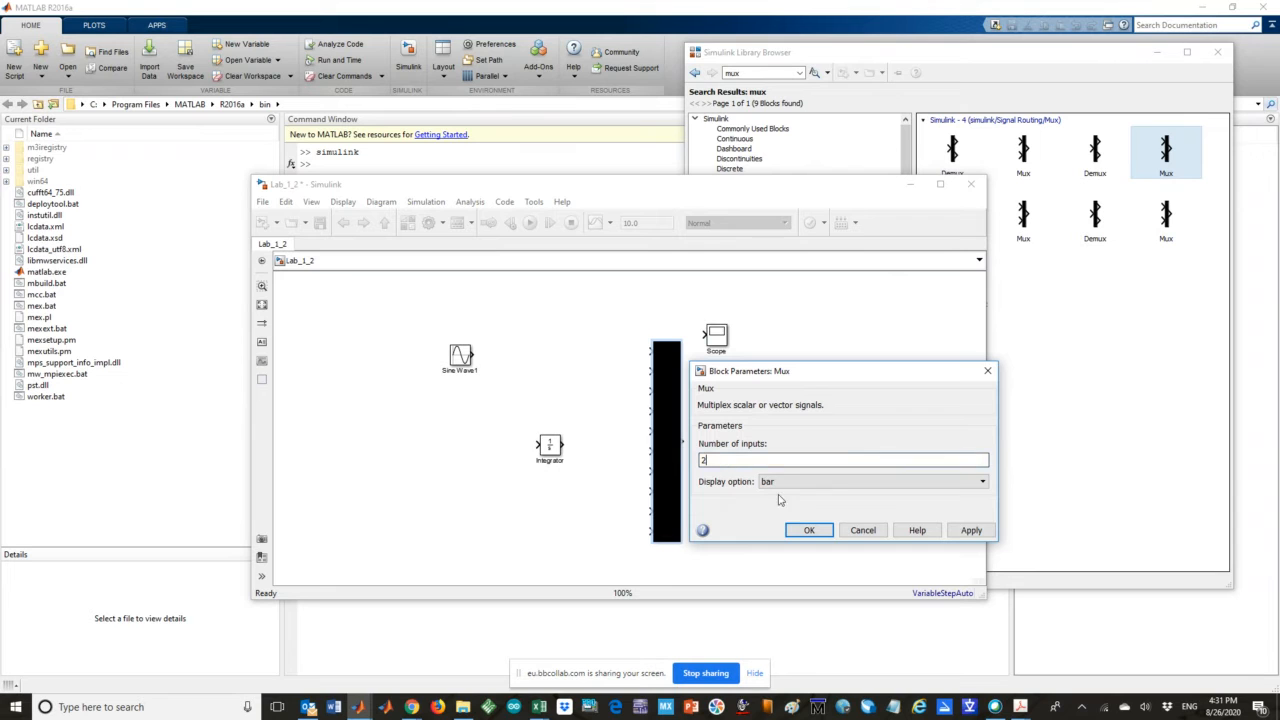
pyautogui.click(809, 530)
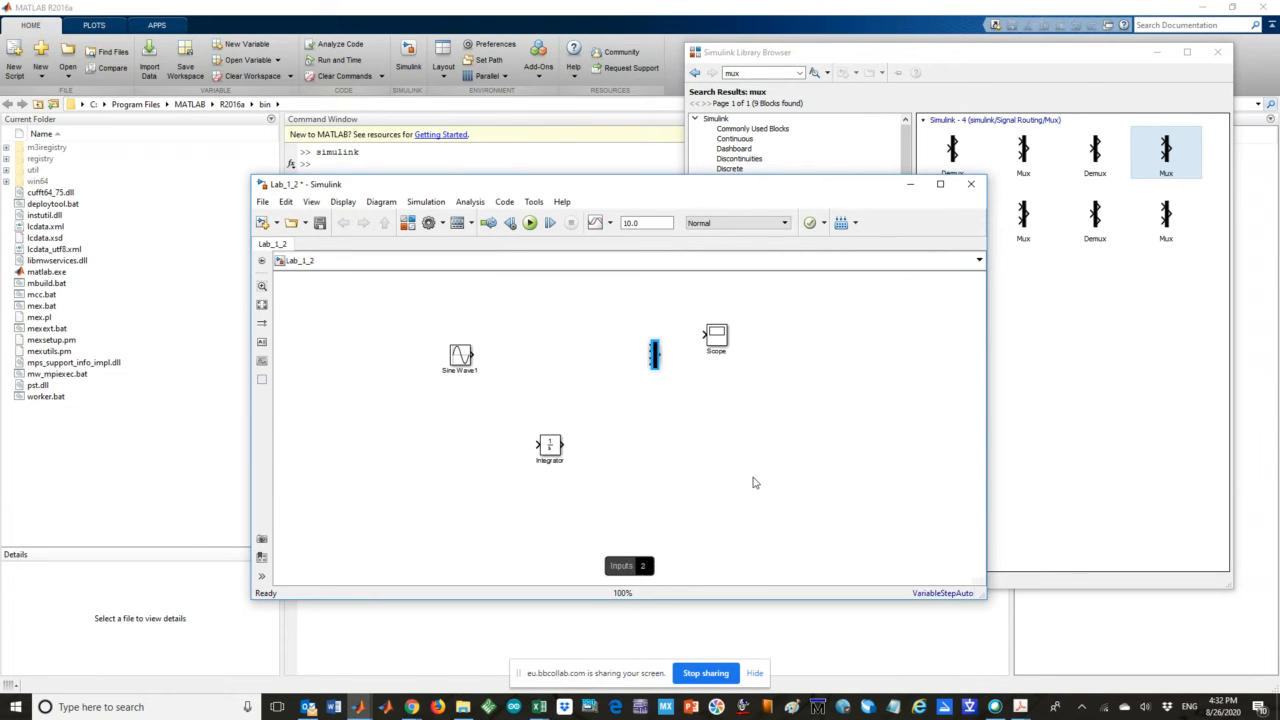
# Move the Mux block closer to the Sine Wave block so its first input lines up with the sine output
pyautogui.moveTo(654, 354)
pyautogui.mouseDown()
pyautogui.moveTo(565, 343)
pyautogui.moveTo(656, 358)
pyautogui.moveTo(643, 355)
pyautogui.mouseUp()
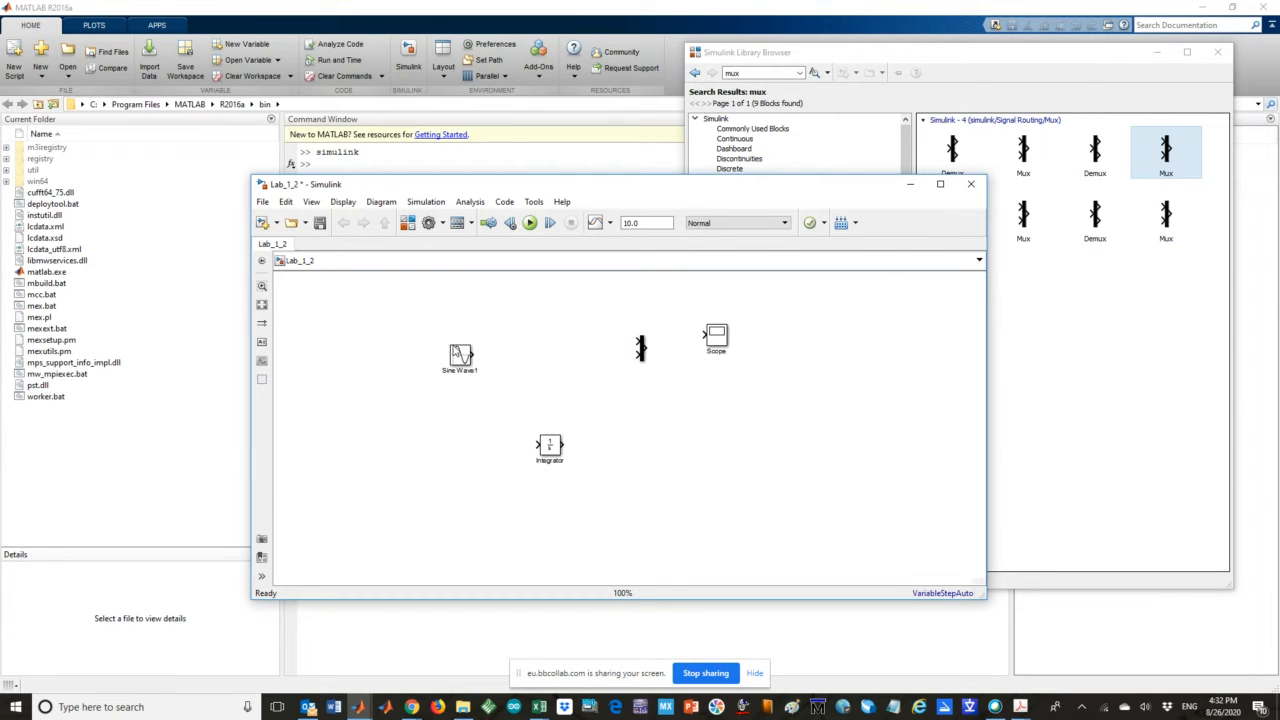
pyautogui.click(642, 350)
pyautogui.moveTo(642, 350); pyautogui.dragTo(618, 370)
# Connect the Sine Wave output to the Mux's first input and branch that line to the Integrator input
pyautogui.click(543, 359)
pyautogui.click(566, 362)
pyautogui.press('Delete')
pyautogui.moveTo(474, 354); pyautogui.dragTo(614, 358)
pyautogui.moveTo(531, 446); pyautogui.dragTo(497, 355)
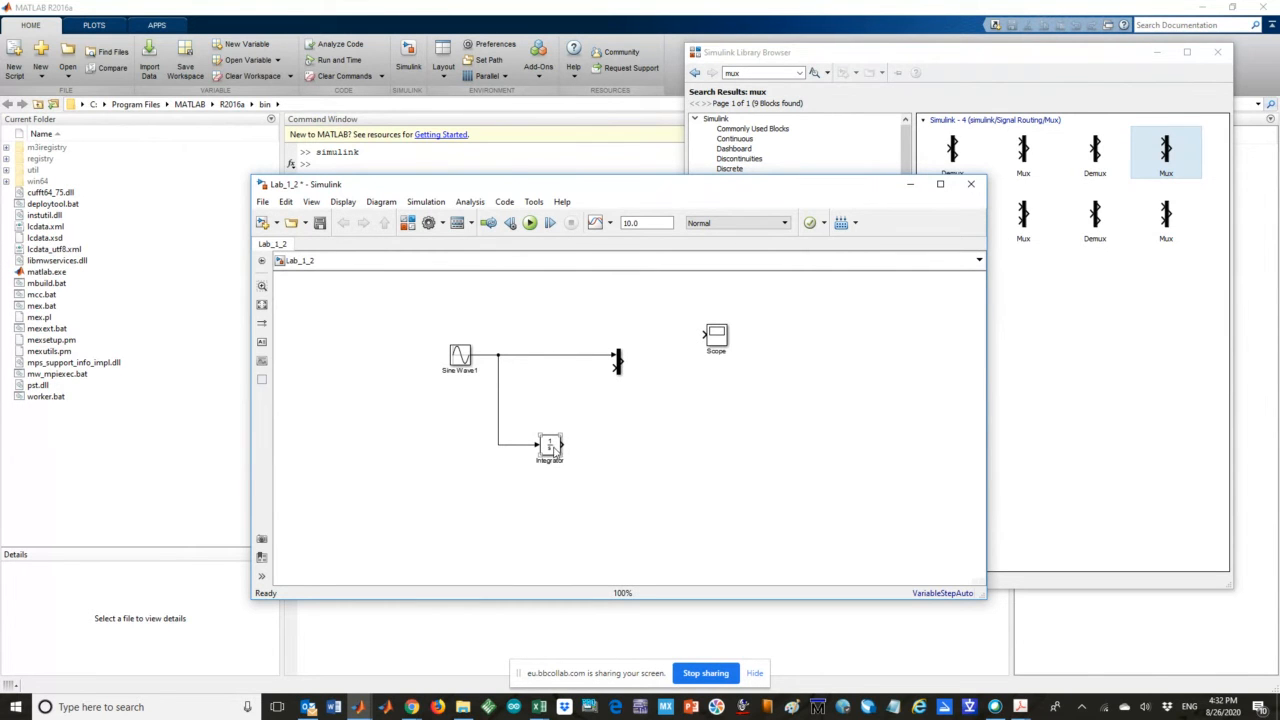
# Wire the Integrator output to the Mux's second input and the Mux output to the Scope, with the Scope level with the Mux
pyautogui.click(553, 451)
pyautogui.moveTo(618, 366); pyautogui.dragTo(564, 445)
pyautogui.click(618, 364)
pyautogui.keyDown('ctrl'); pyautogui.click(717, 338); pyautogui.keyUp('ctrl')
pyautogui.moveTo(724, 340); pyautogui.dragTo(720, 365)
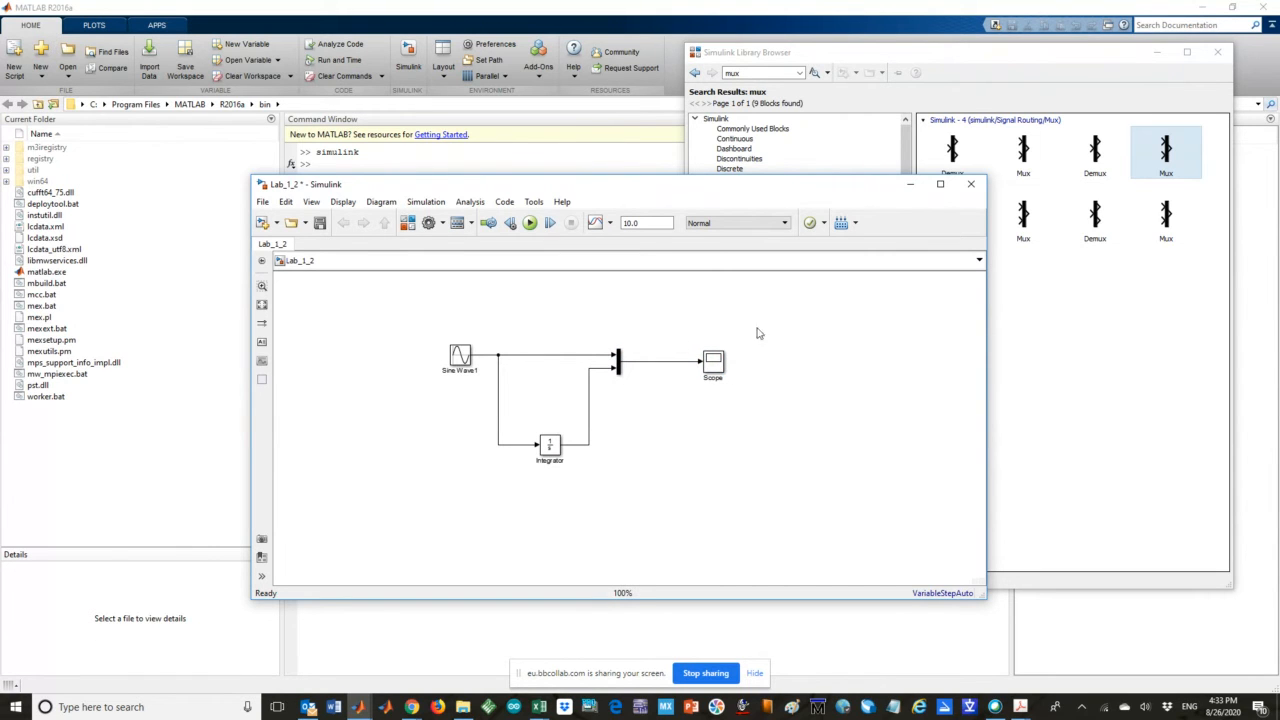
# Duplicate the Scope block directly below the original
pyautogui.click(716, 370)
pyautogui.click(801, 405)
pyautogui.moveTo(713, 366); pyautogui.dragTo(713, 430)
# Make extra copies of the Scope, Sine Wave and Integrator blocks in empty areas of the model
pyautogui.moveTo(713, 366); pyautogui.dragTo(830, 331)
pyautogui.moveTo(467, 362); pyautogui.dragTo(389, 361)
pyautogui.moveTo(548, 444); pyautogui.dragTo(520, 502)
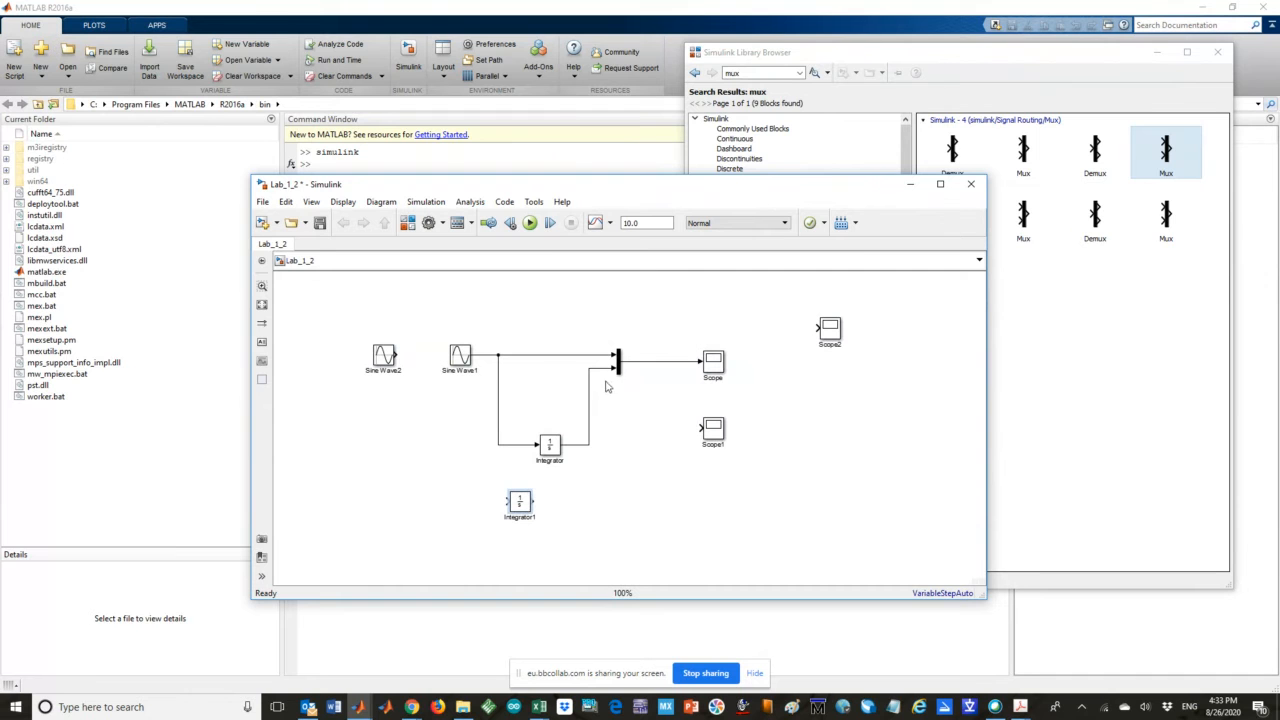
# Undo the last three block copies, keeping only the duplicate Scope below the original
pyautogui.hotkey('ctrl', 'z')
pyautogui.hotkey('ctrl', 'z')
pyautogui.hotkey('ctrl', 'z')
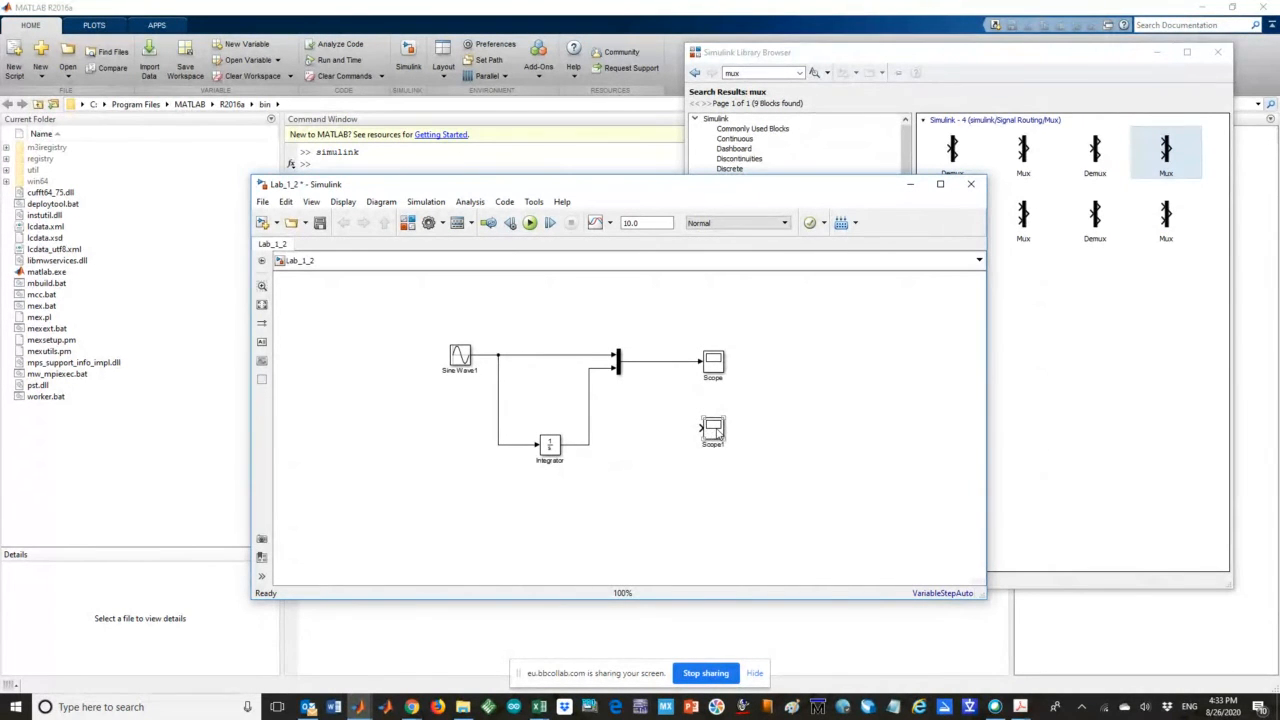
# Open the duplicate Scope's configuration properties and enter 2 as the number of input ports
pyautogui.moveTo(715, 426); pyautogui.dragTo(717, 430)
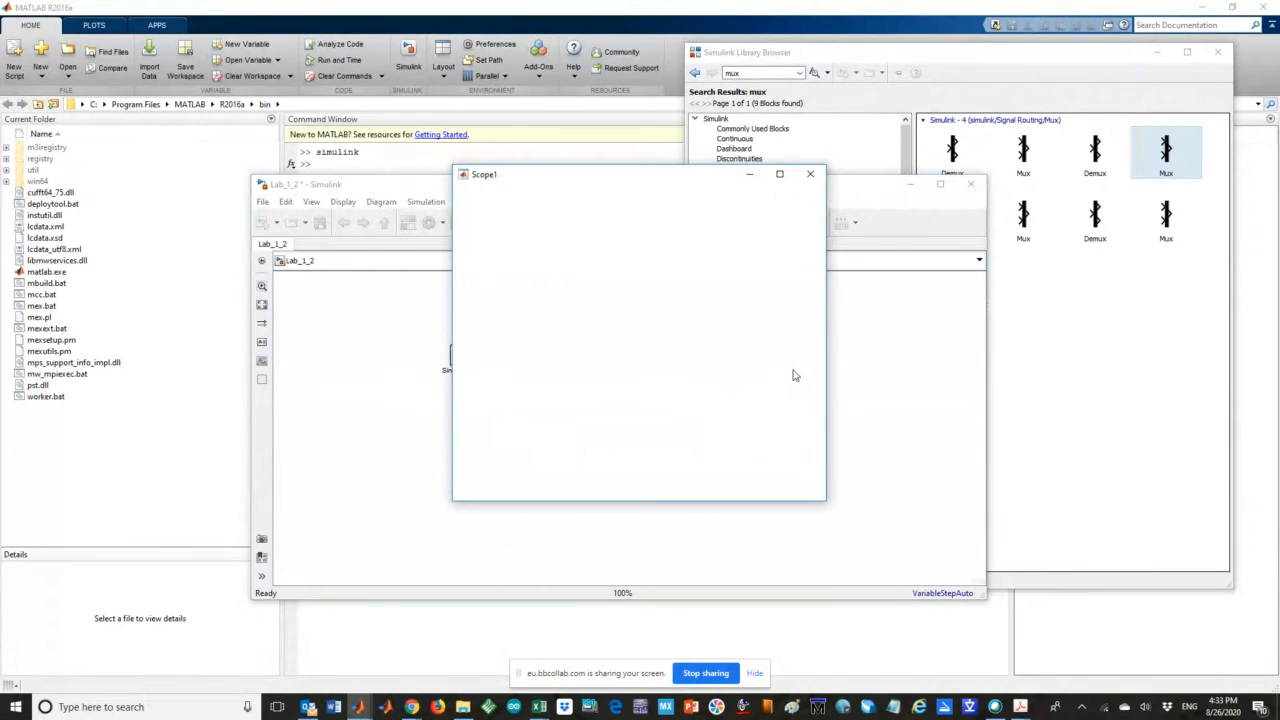
pyautogui.moveTo(590, 176); pyautogui.dragTo(570, 281)
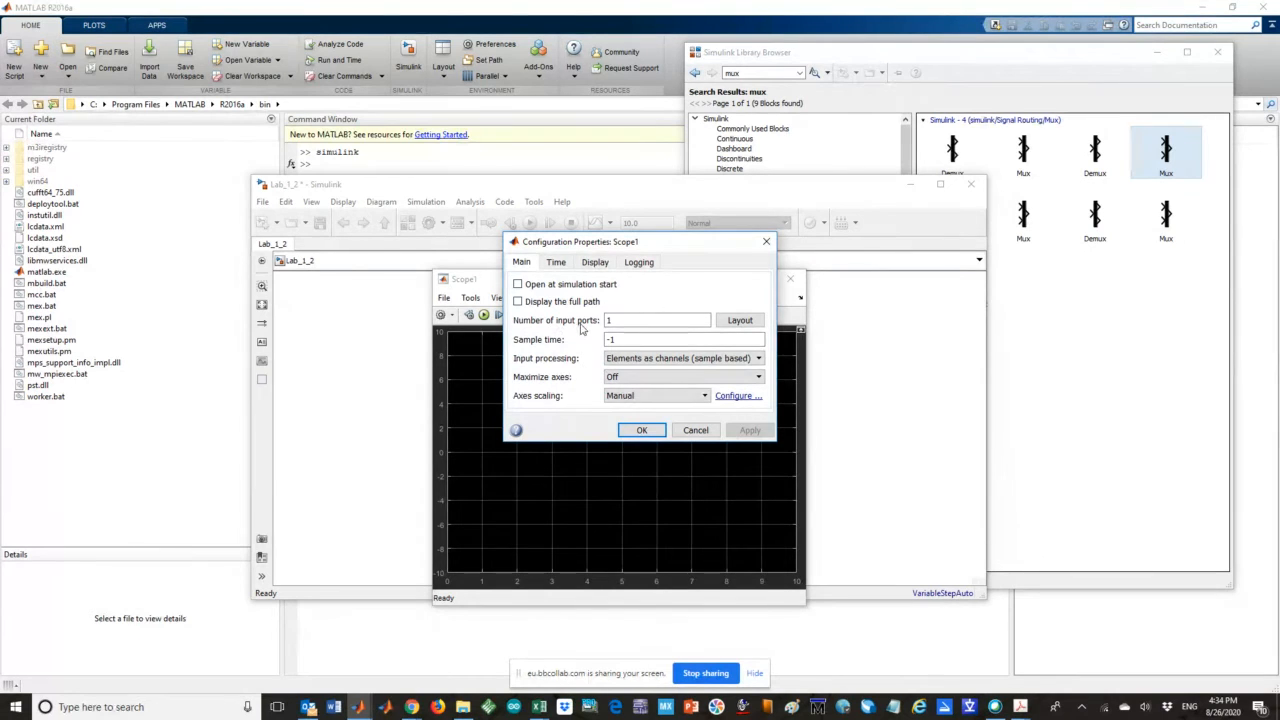
pyautogui.doubleClick(616, 323)
pyautogui.write('2')
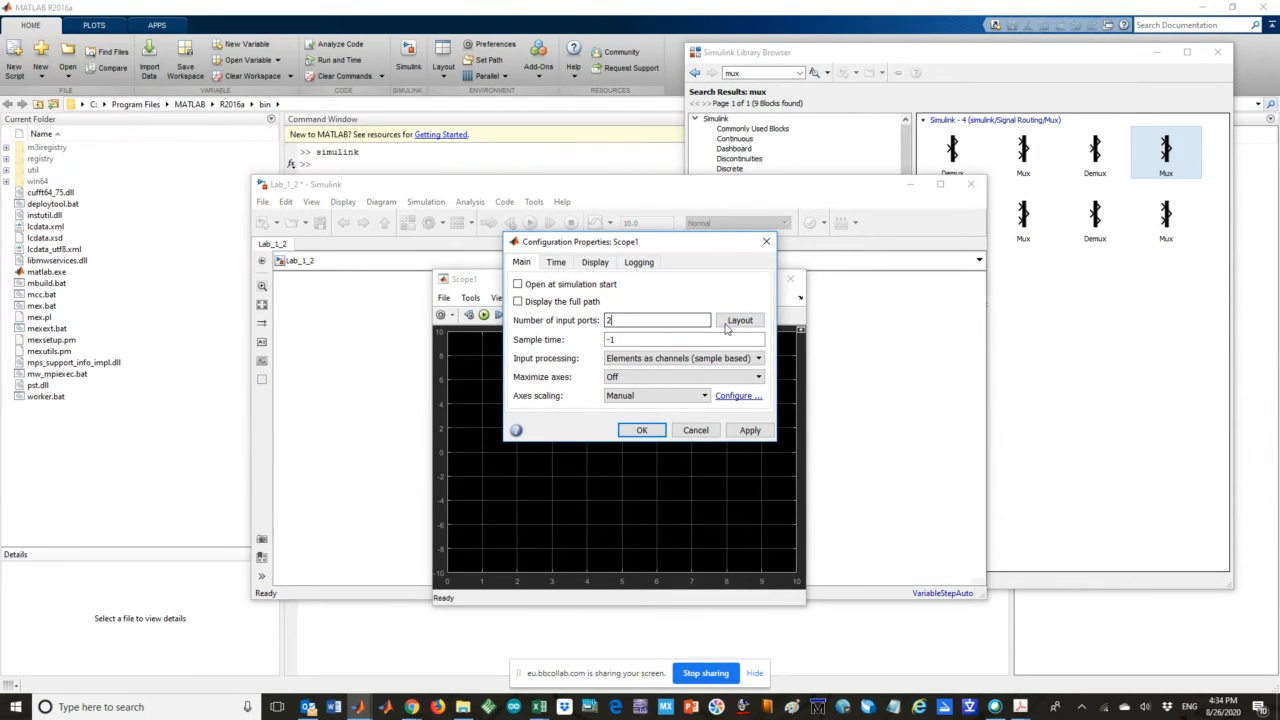
# Arrange the duplicate Scope's display layout as two vertically stacked plots, accept the configuration and close its window
pyautogui.click(736, 325)
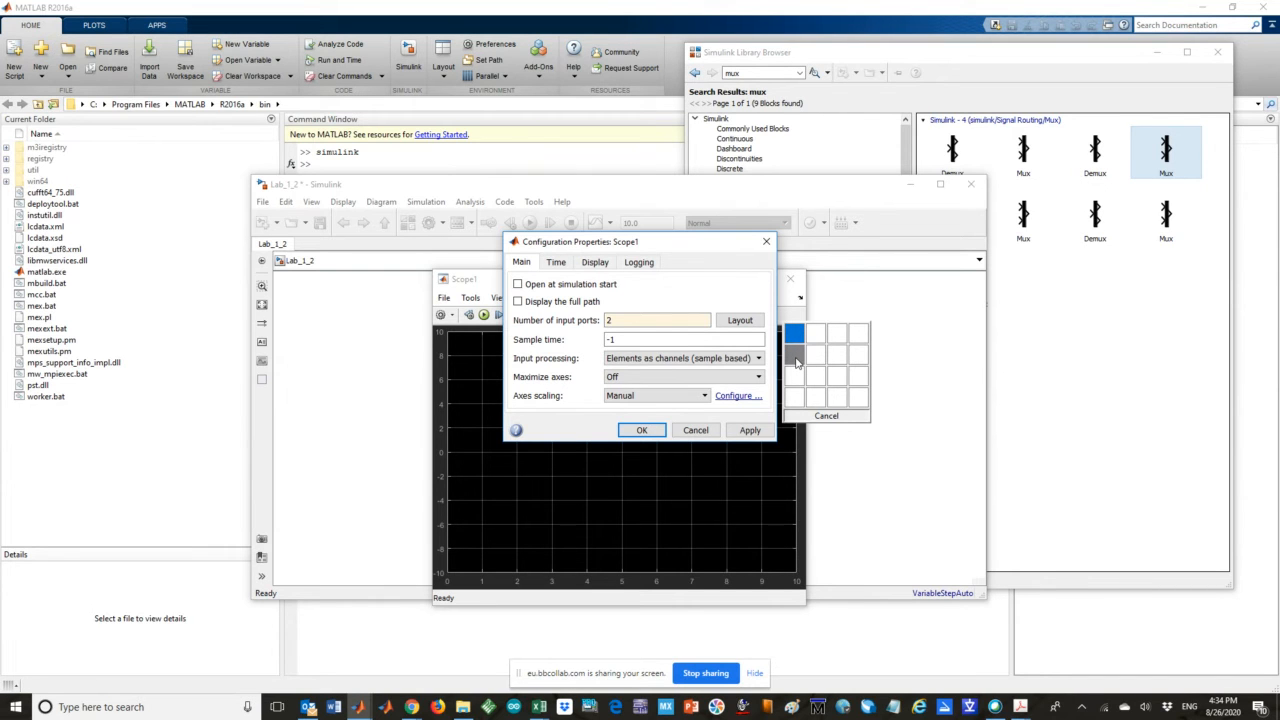
pyautogui.click(796, 362)
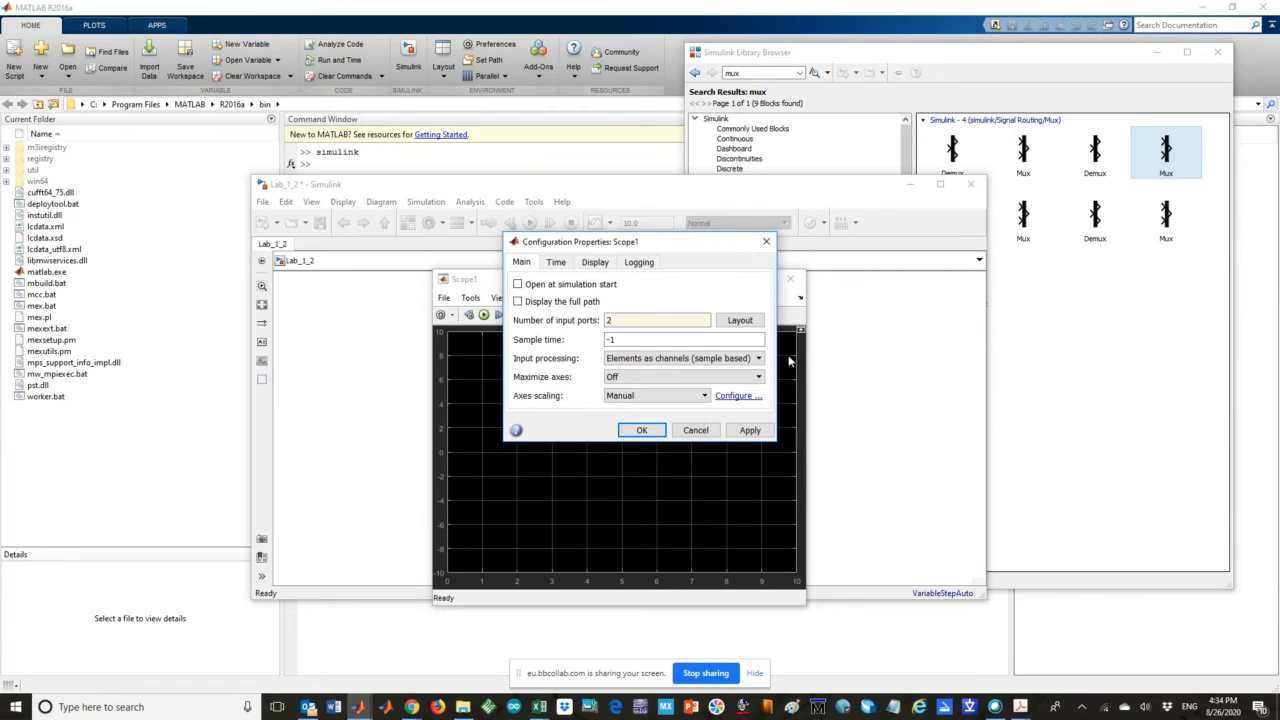
pyautogui.click(615, 322)
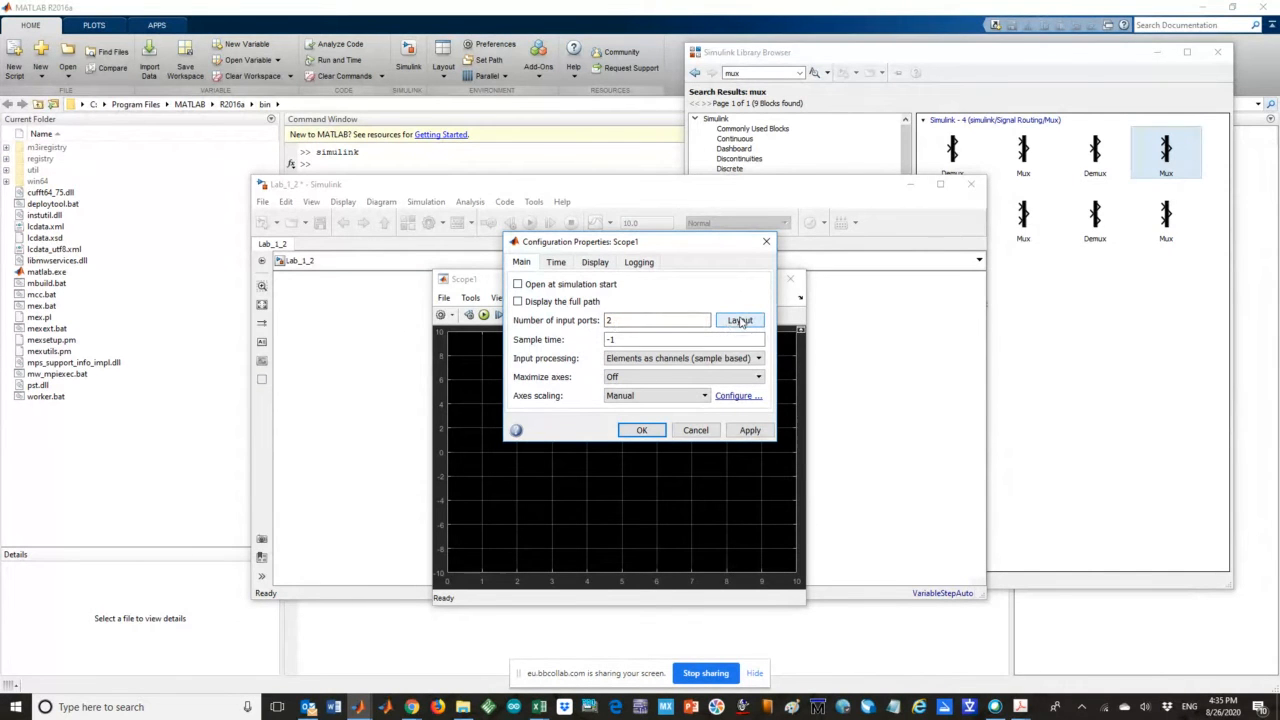
pyautogui.click(741, 322)
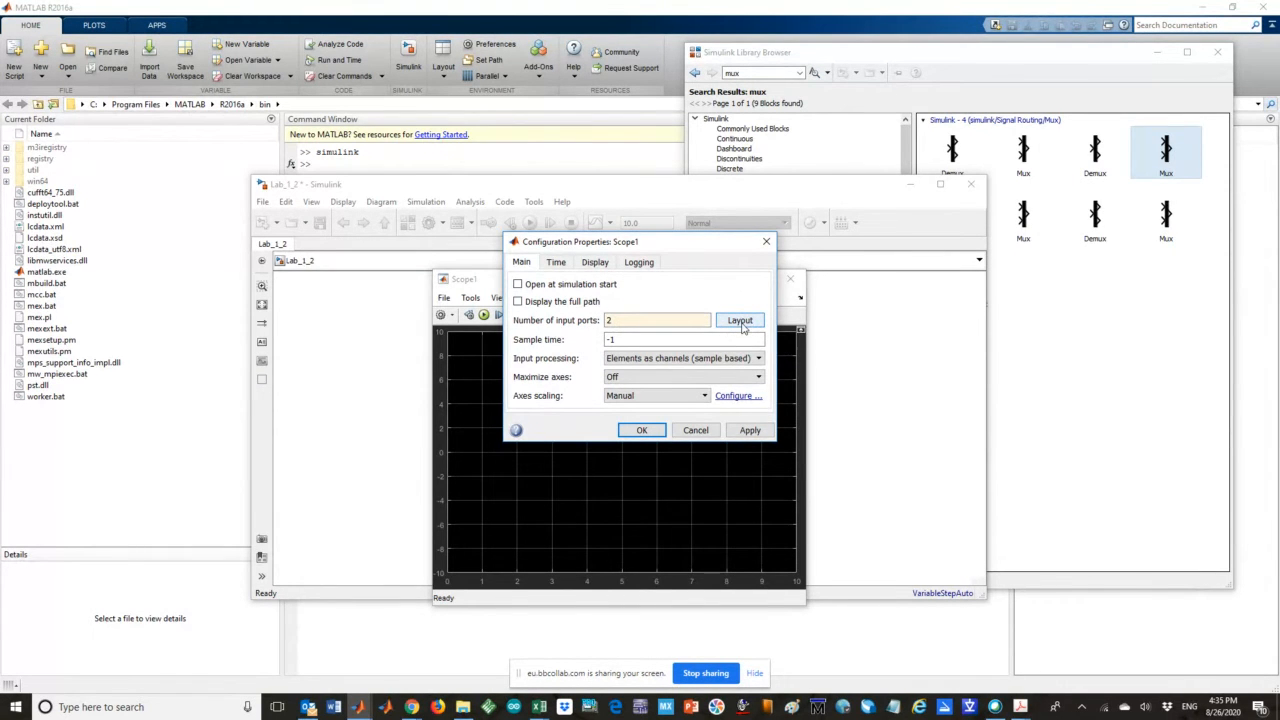
pyautogui.click(741, 322)
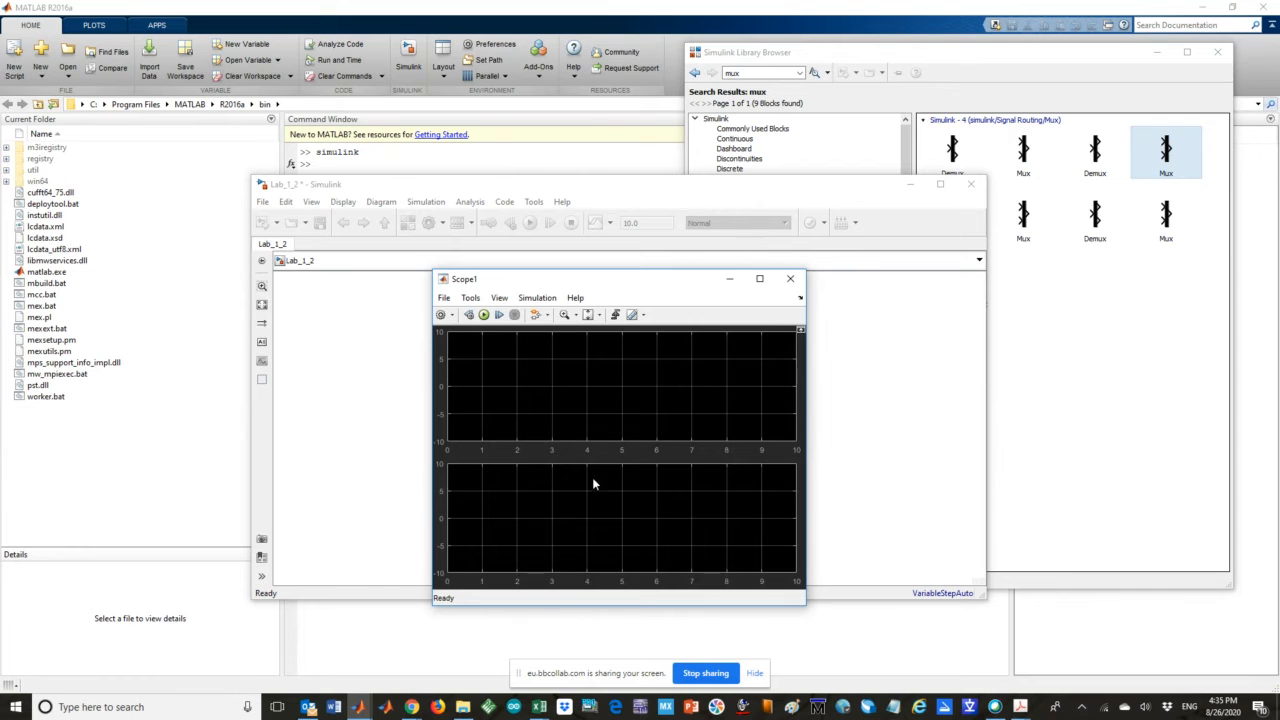
pyautogui.click(793, 284)
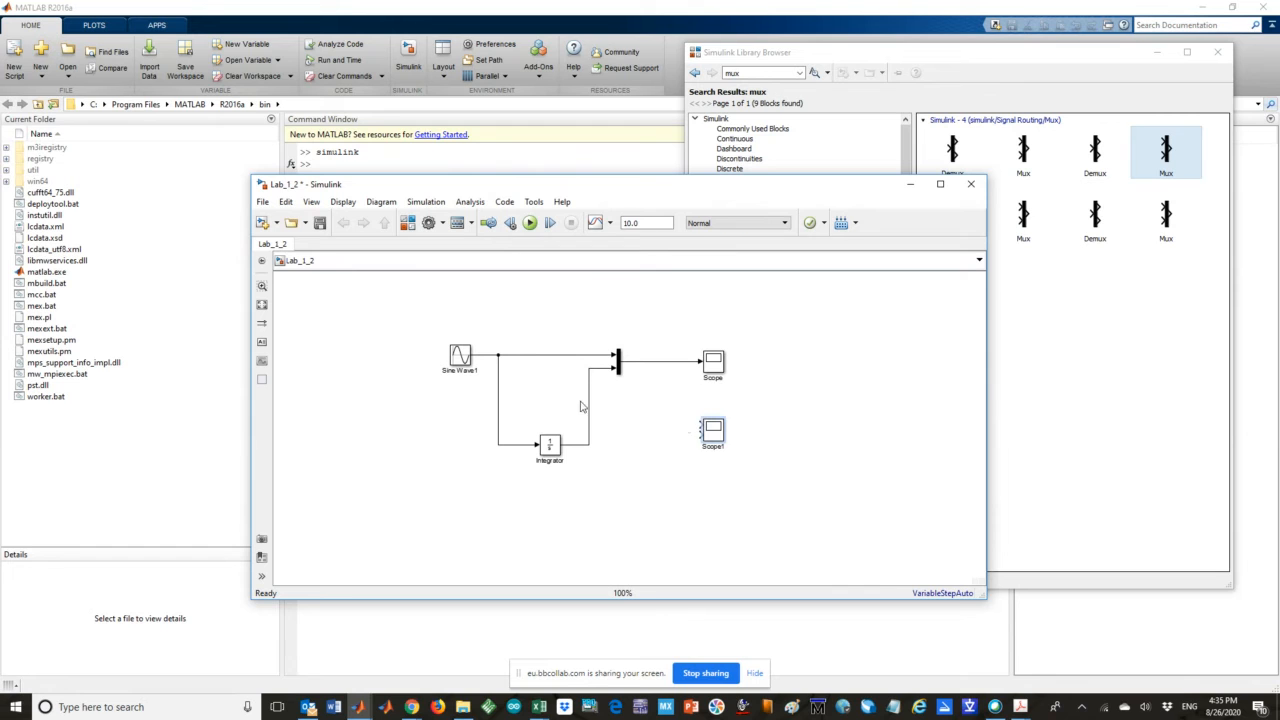
# Connect the duplicate Scope's first input to the sine wave line and its second input to the Integrator output line
pyautogui.moveTo(698, 426)
pyautogui.mouseDown()
pyautogui.moveTo(600, 400)
pyautogui.moveTo(572, 380)
pyautogui.moveTo(569, 354)
pyautogui.mouseUp()
pyautogui.moveTo(702, 435); pyautogui.dragTo(589, 435)
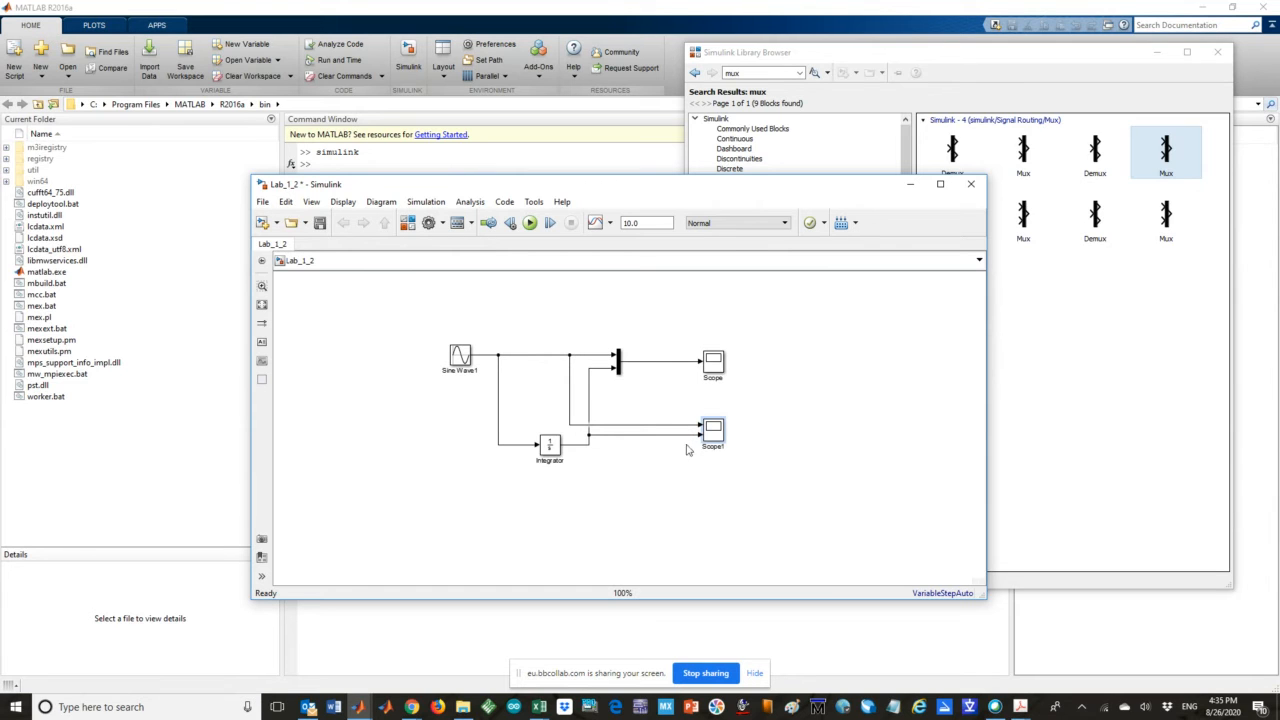
pyautogui.click(775, 405)
# Run the simulation and view the sine wave and its integral in the original Scope with the axes scaled to fit
pyautogui.click(530, 223)
pyautogui.click(714, 363)
pyautogui.doubleClick(714, 362)
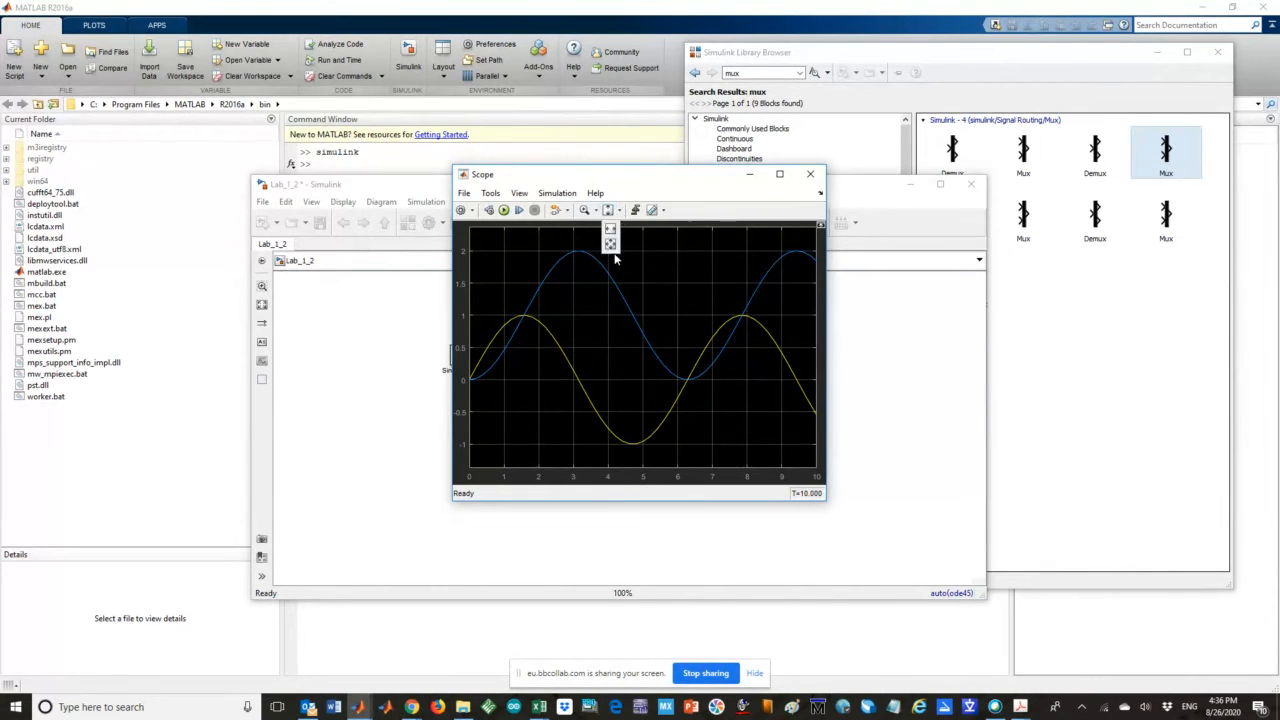
pyautogui.click(610, 243)
pyautogui.click(617, 211)
pyautogui.click(610, 213)
pyautogui.moveTo(691, 185); pyautogui.dragTo(308, 275)
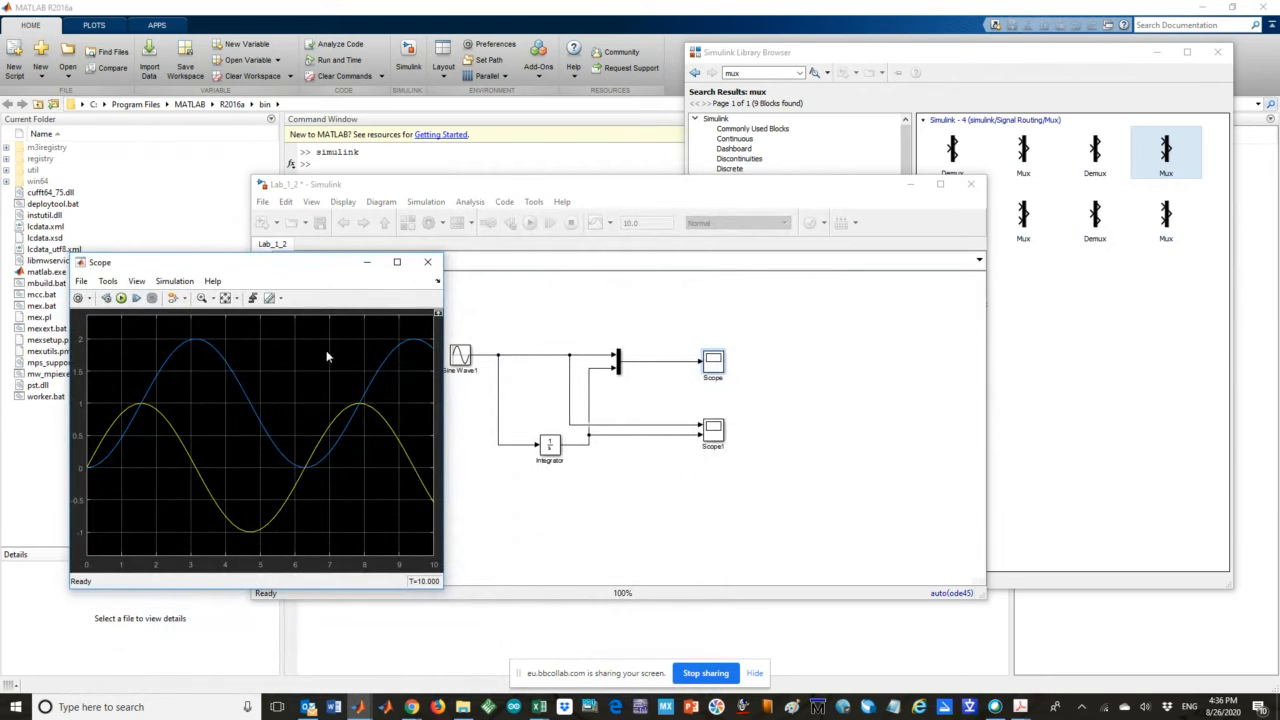
pyautogui.click(428, 265)
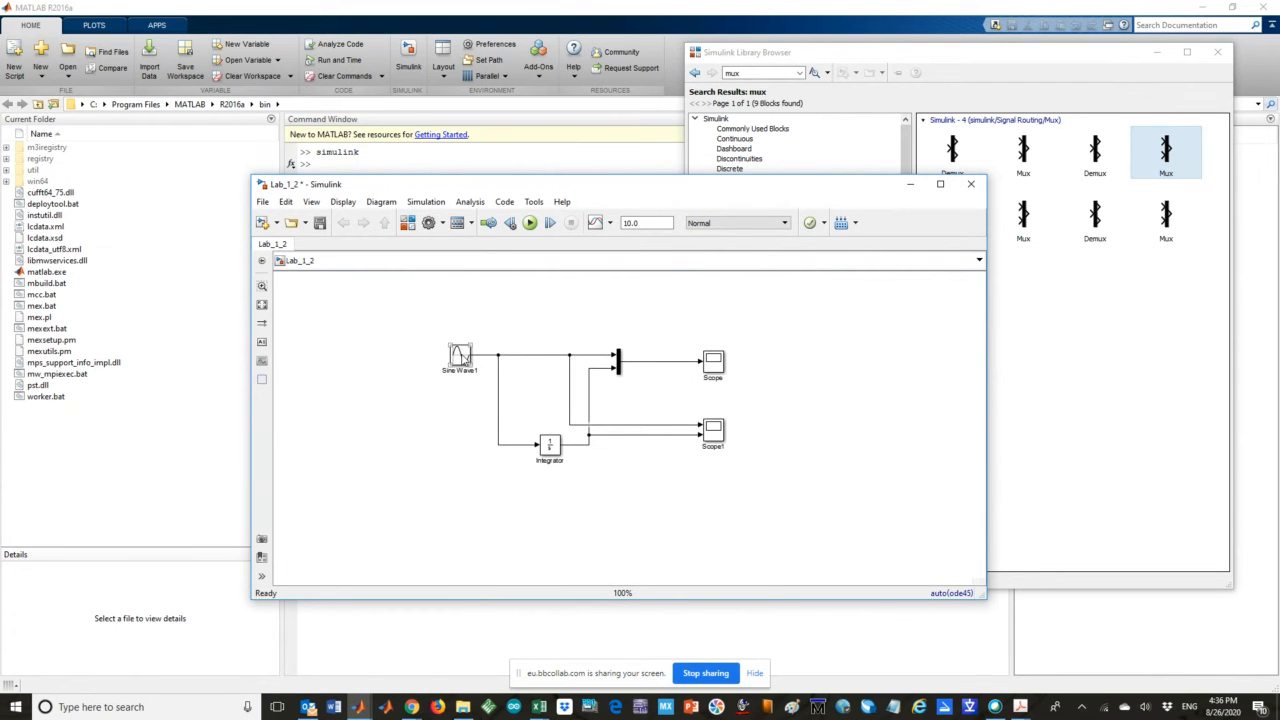
# Examine the Sine Wave block's parameters, including the available options for sine type and time source
pyautogui.doubleClick(460, 356)
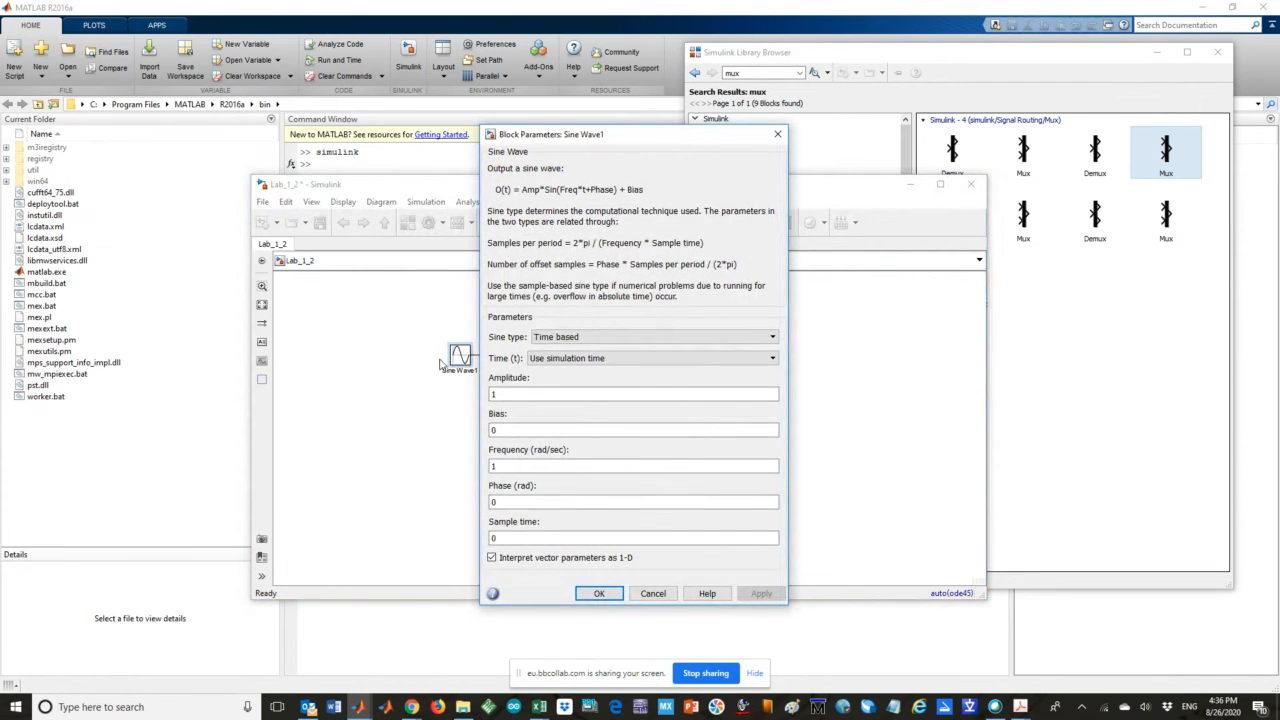
pyautogui.click(516, 396)
pyautogui.click(499, 432)
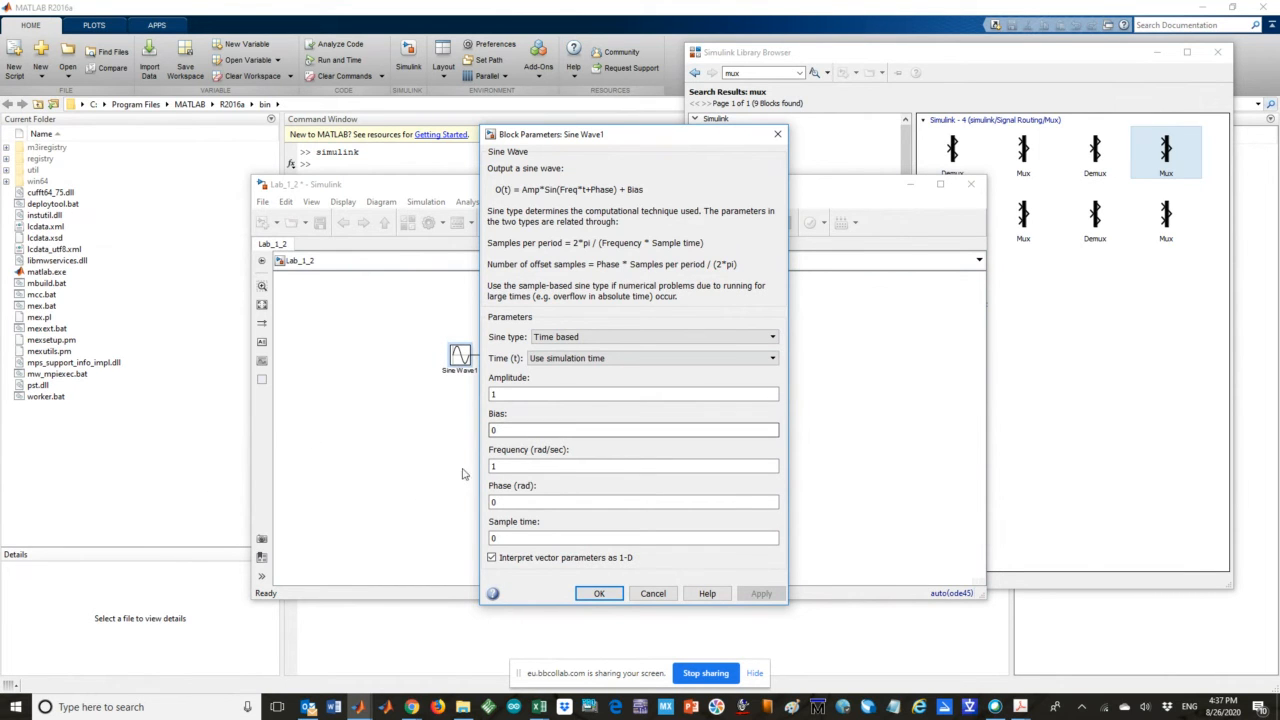
pyautogui.press('Tab')
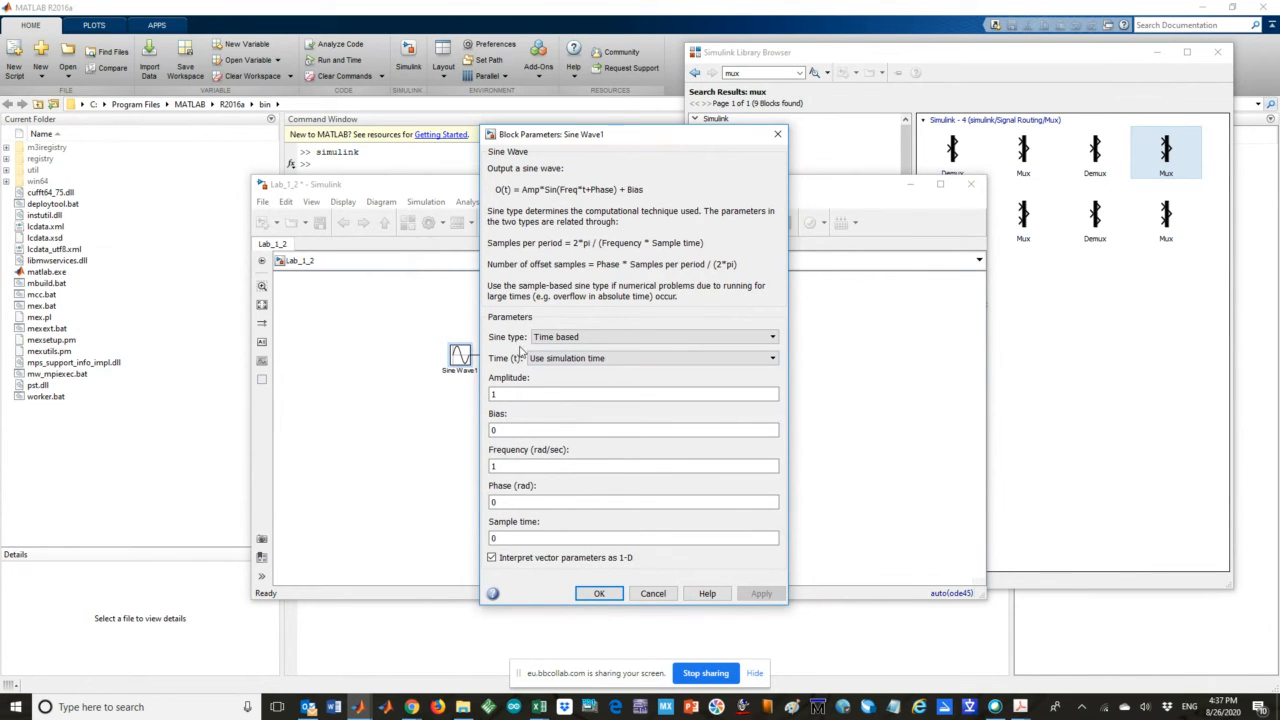
pyautogui.click(576, 340)
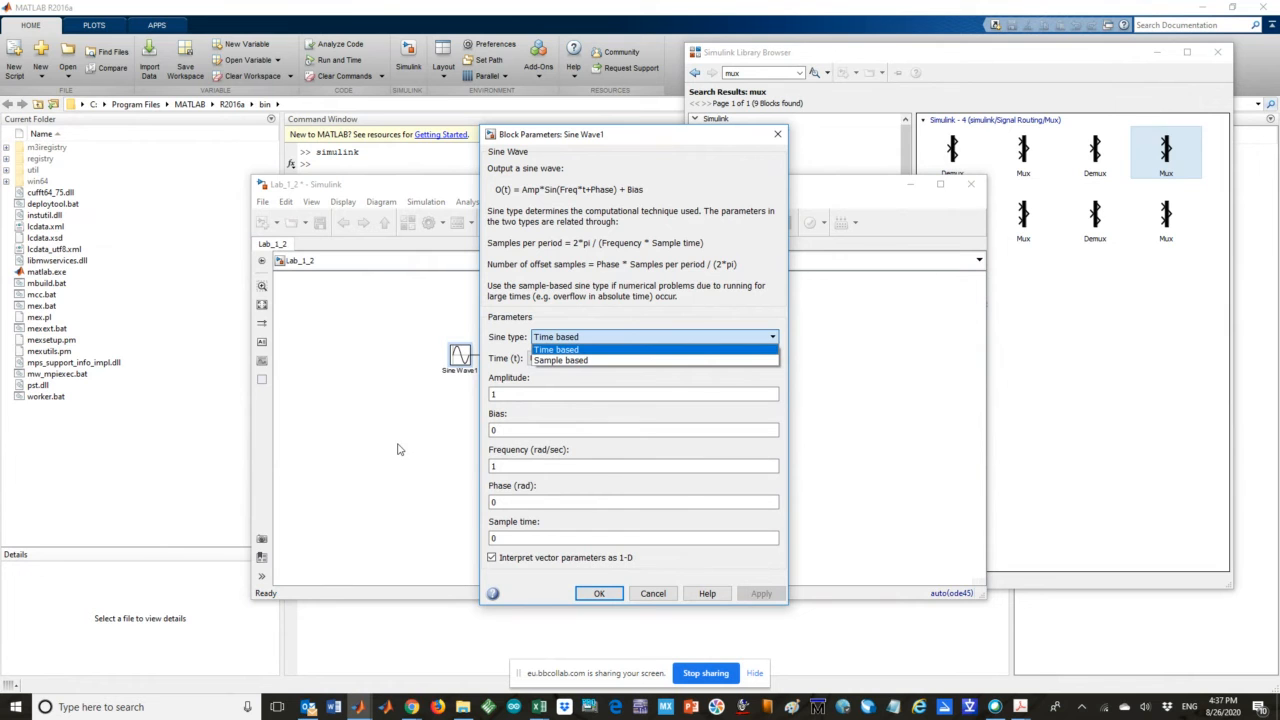
pyautogui.click(600, 332)
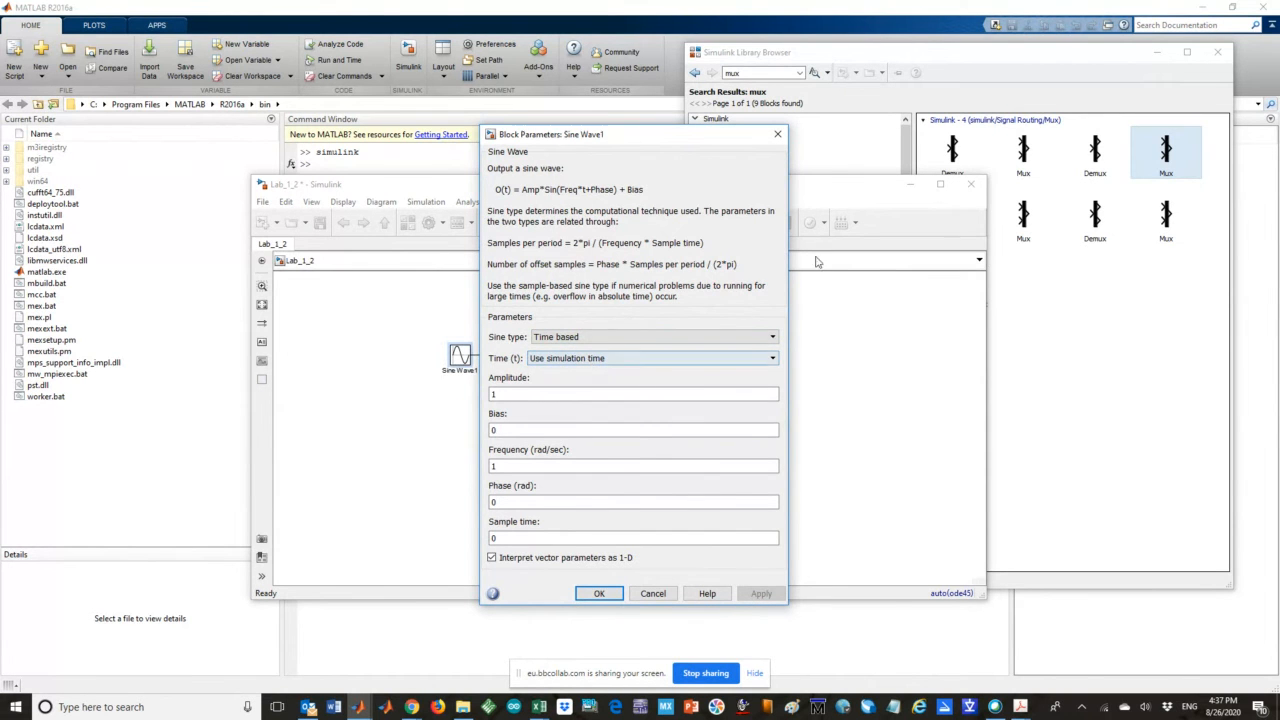
pyautogui.click(820, 194)
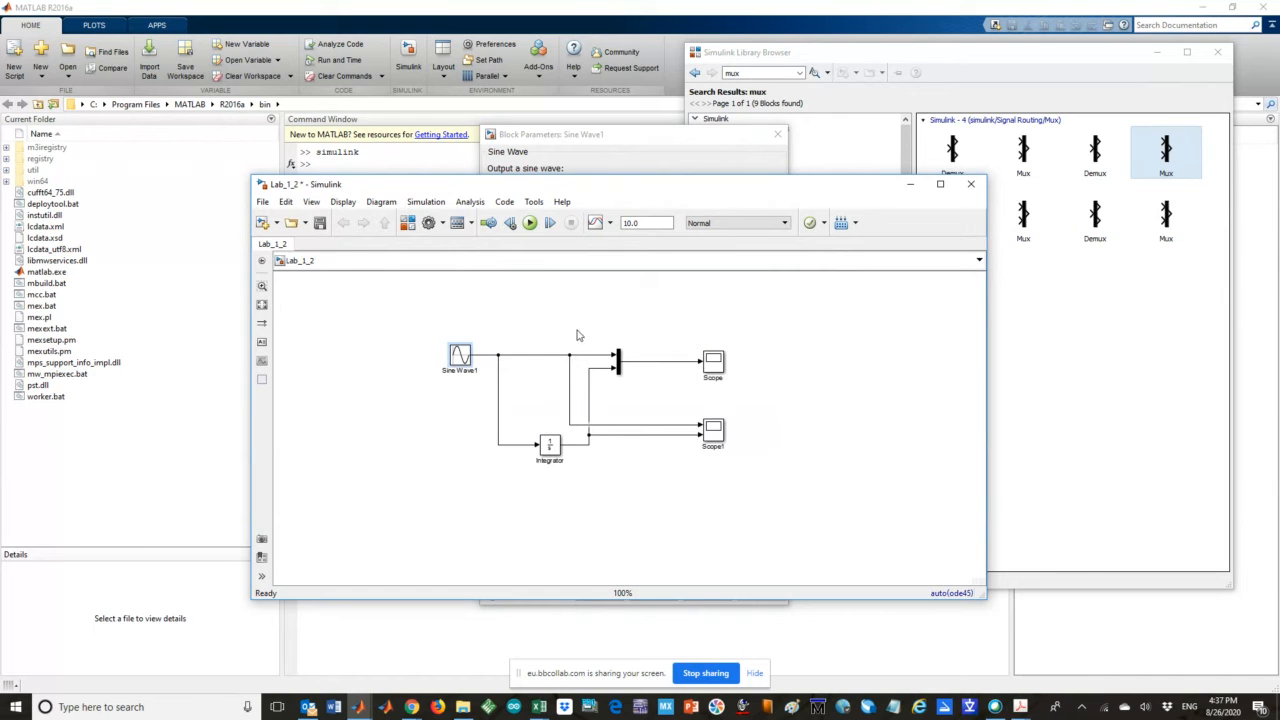
pyautogui.doubleClick(459, 355)
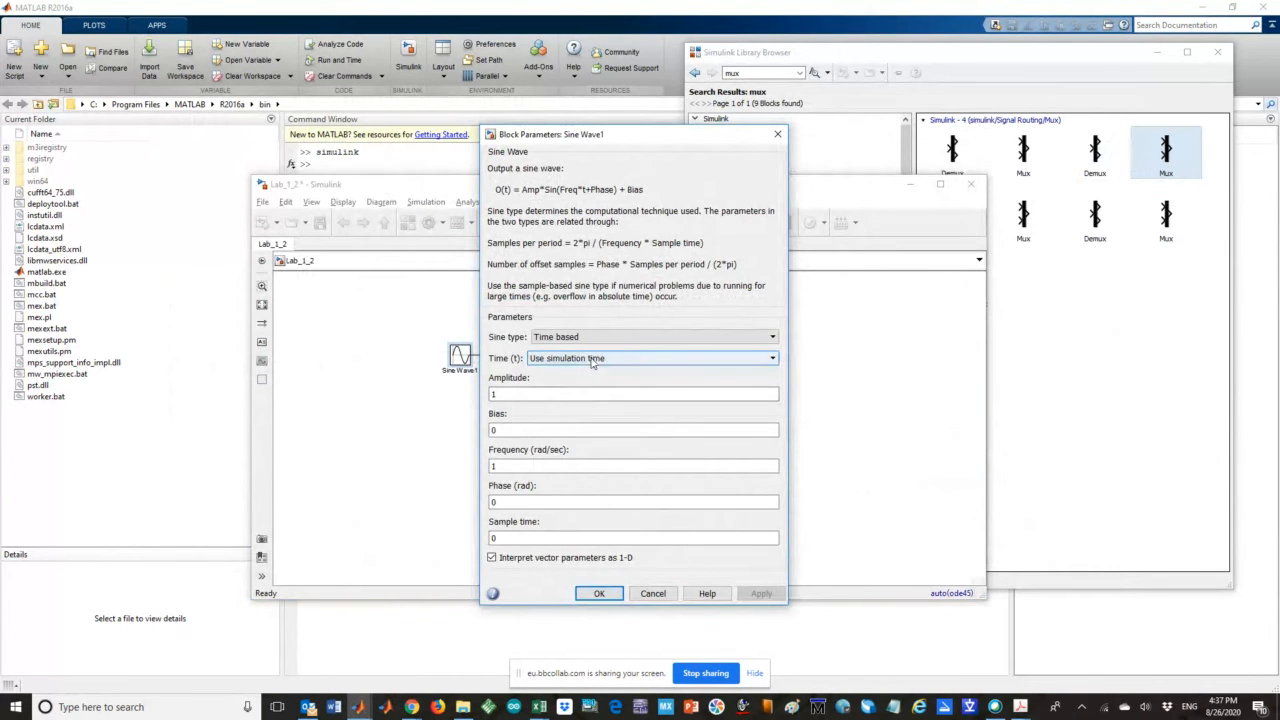
pyautogui.click(591, 362)
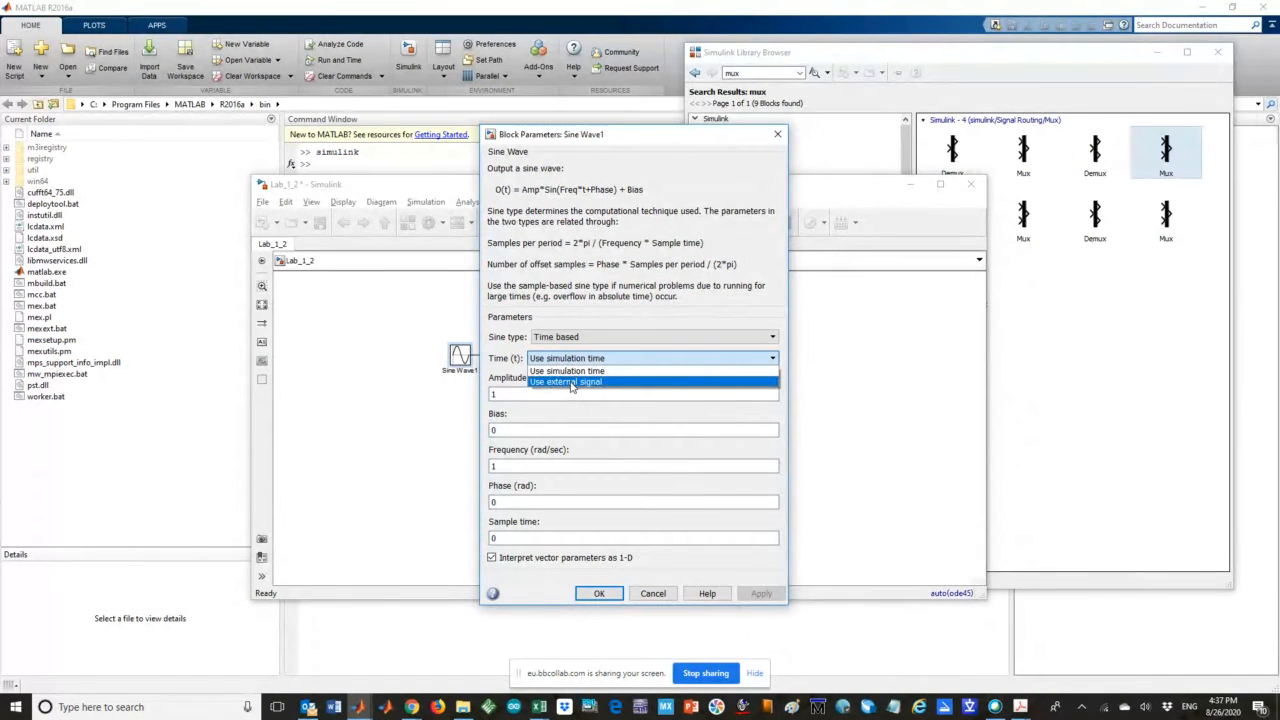
pyautogui.click(511, 376)
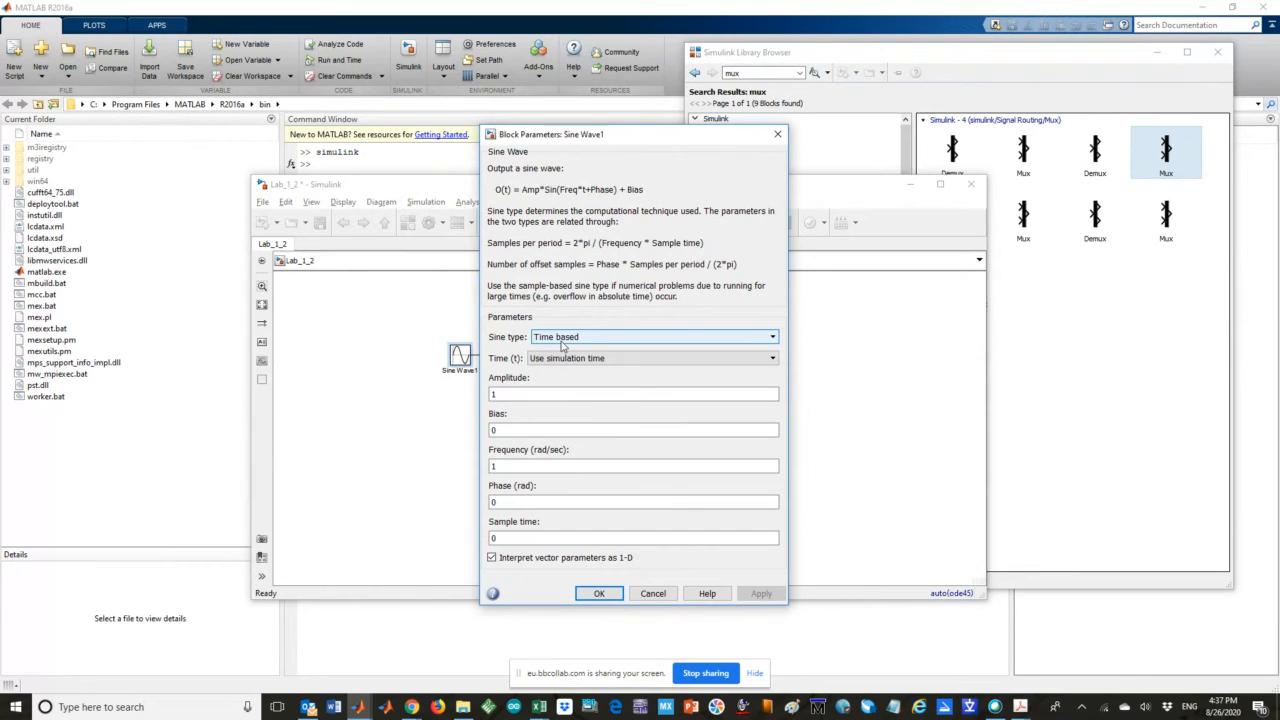
# Set the Sine Wave block's amplitude to 120 and its frequency to 2*pi*50 rad/sec, and accept the parameters
pyautogui.doubleClick(506, 395)
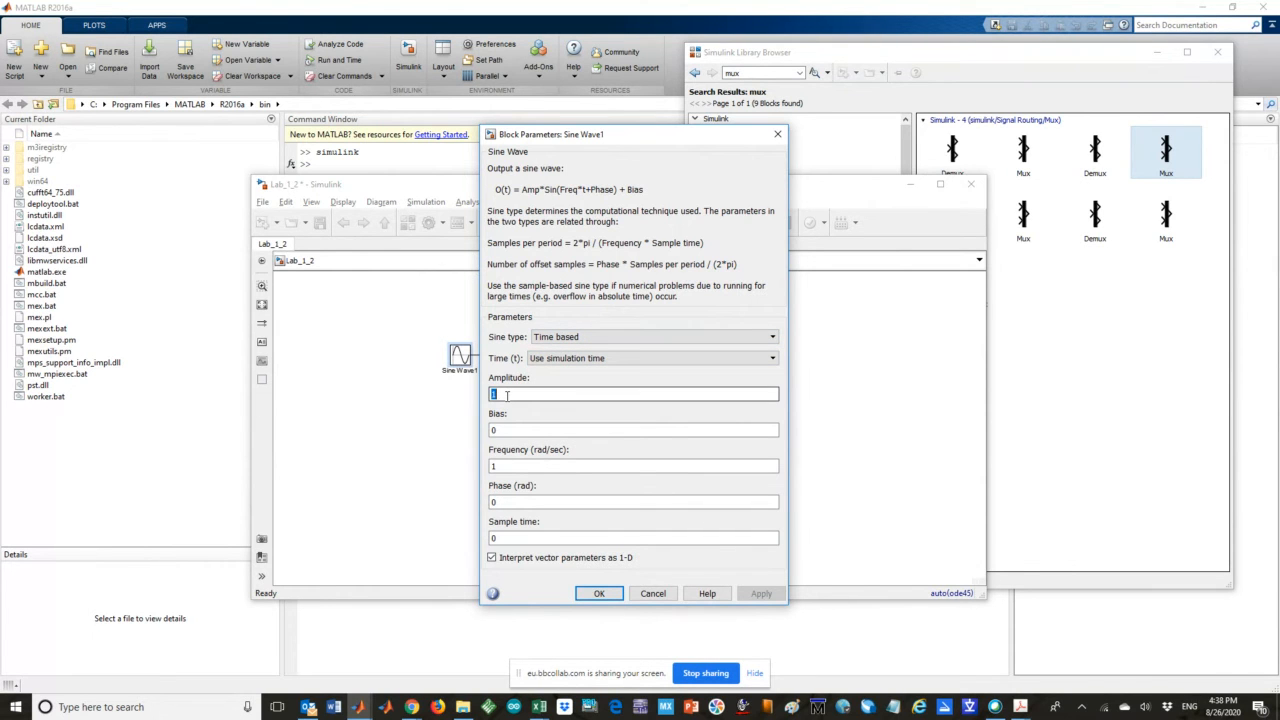
pyautogui.write('1')
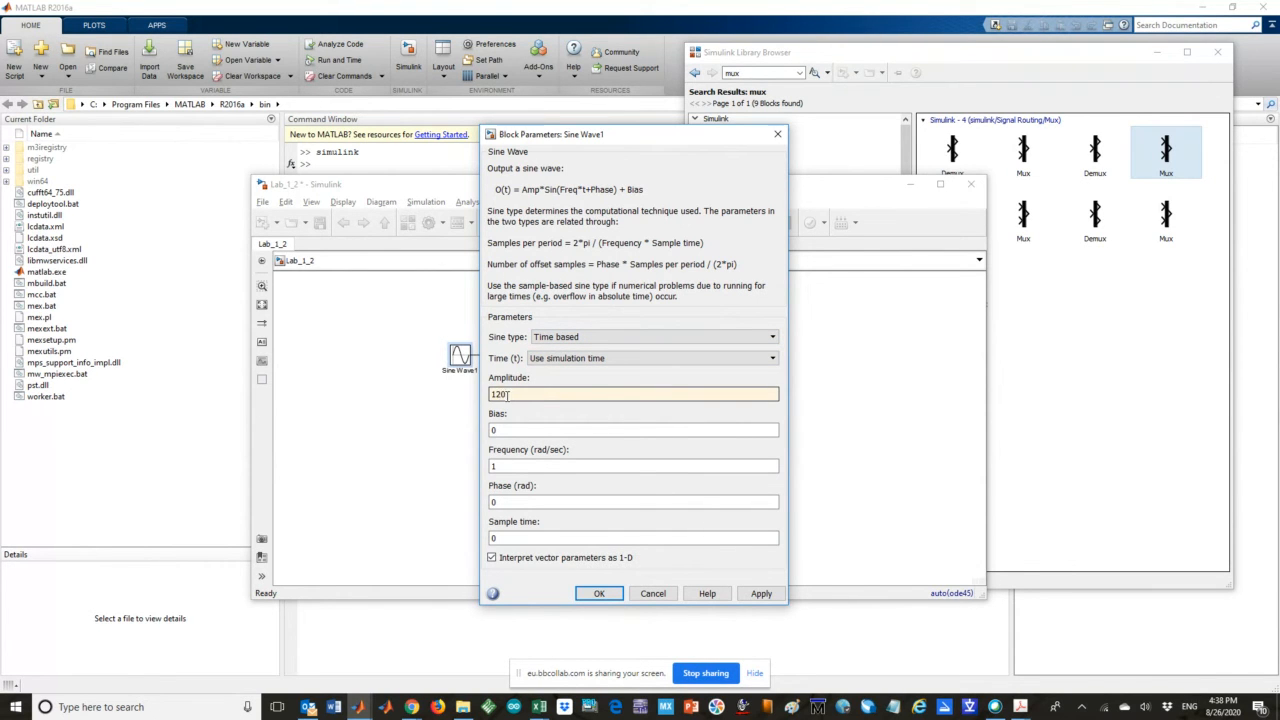
pyautogui.click(494, 431)
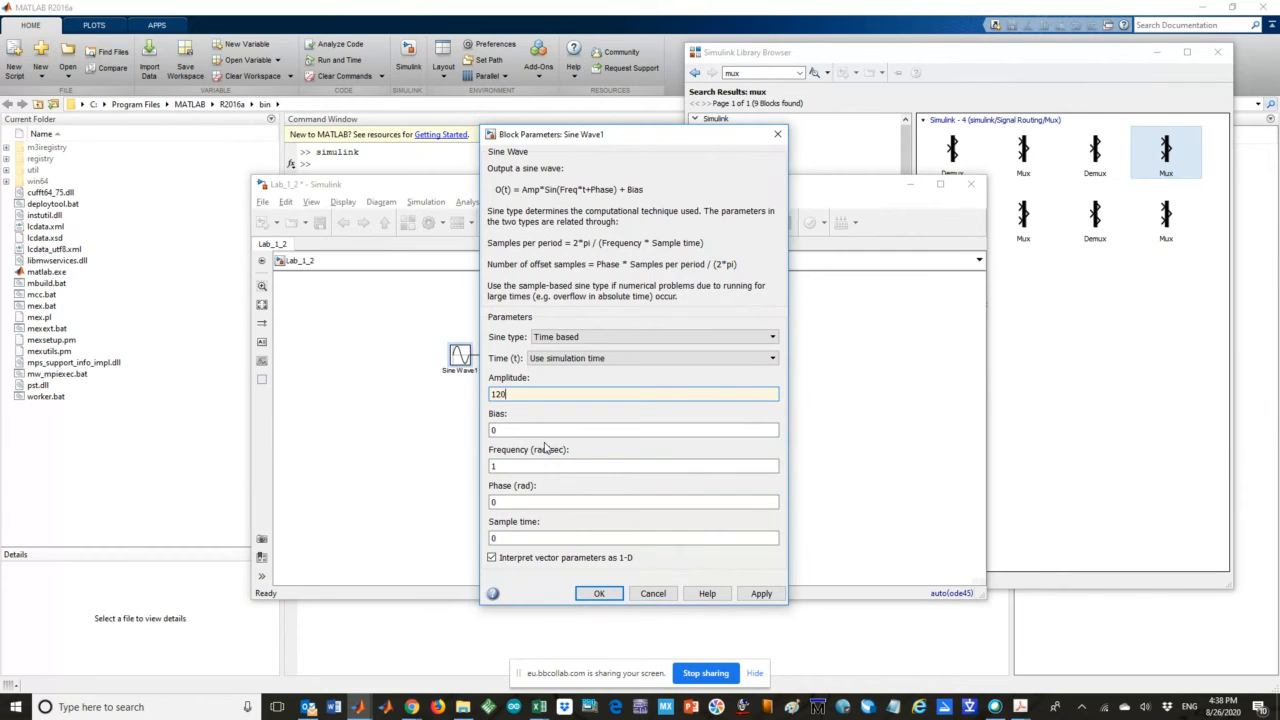
pyautogui.doubleClick(518, 466)
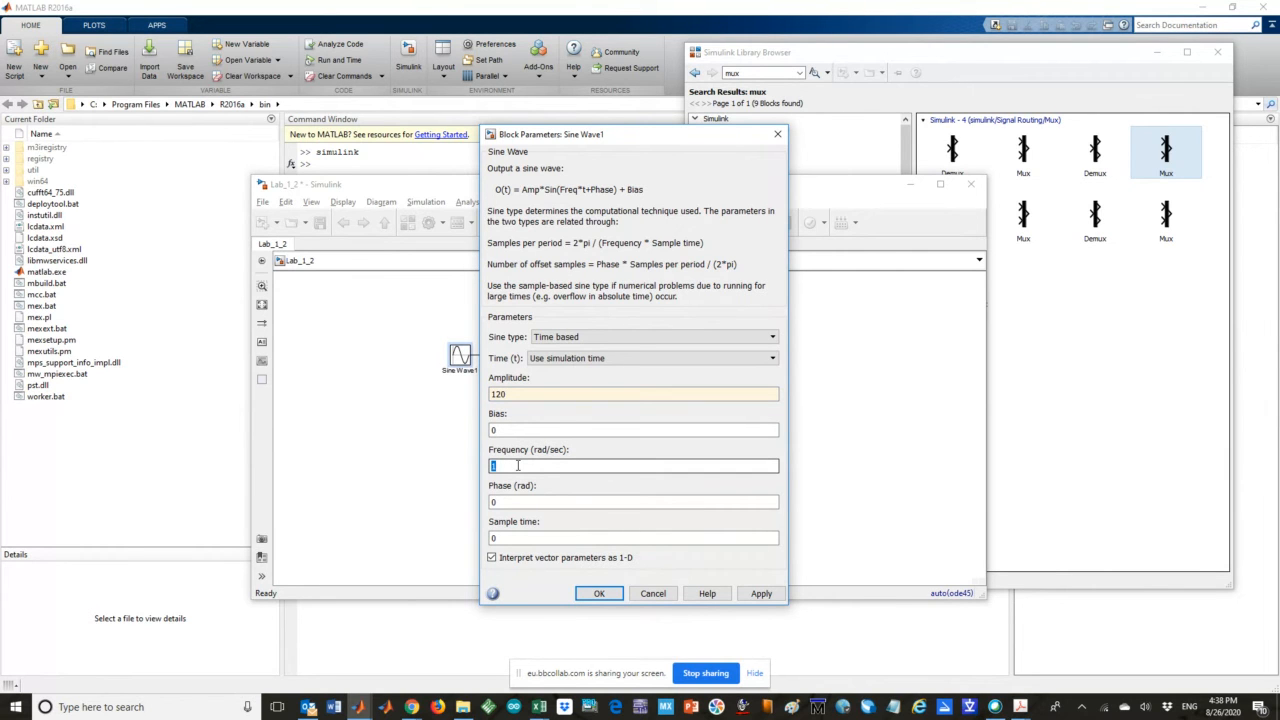
pyautogui.write('2')
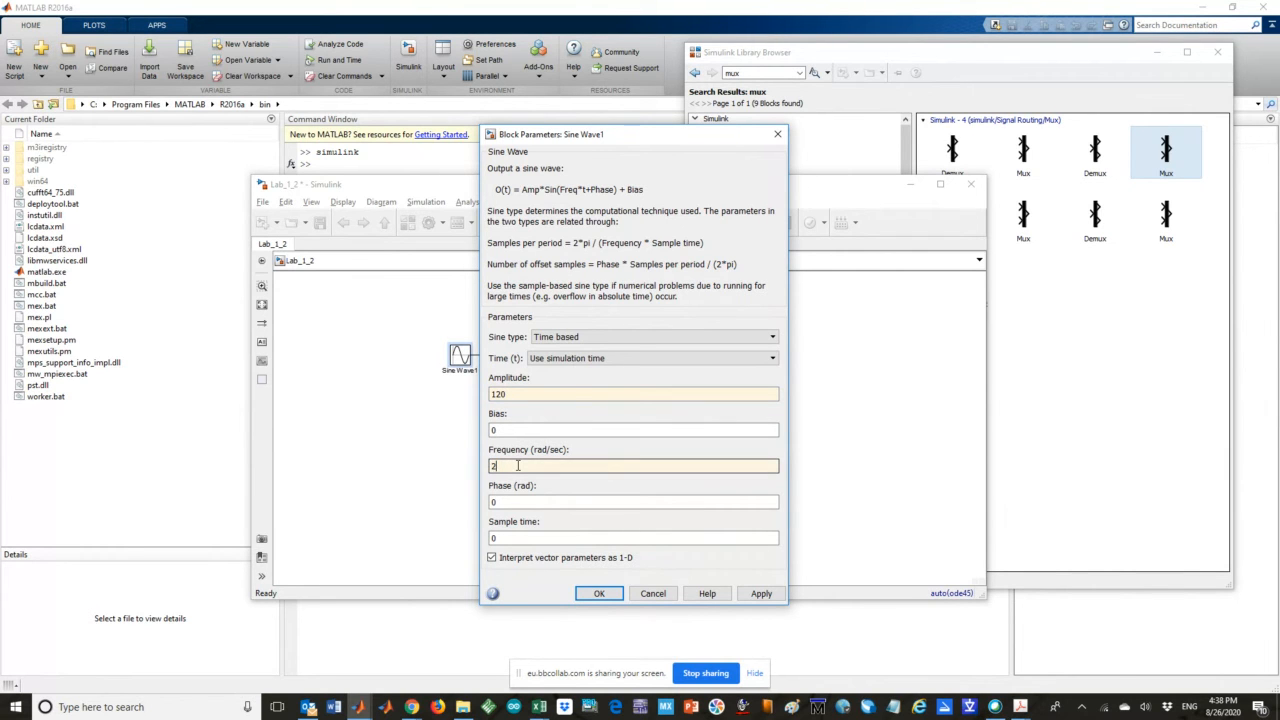
pyautogui.write('*pi*')
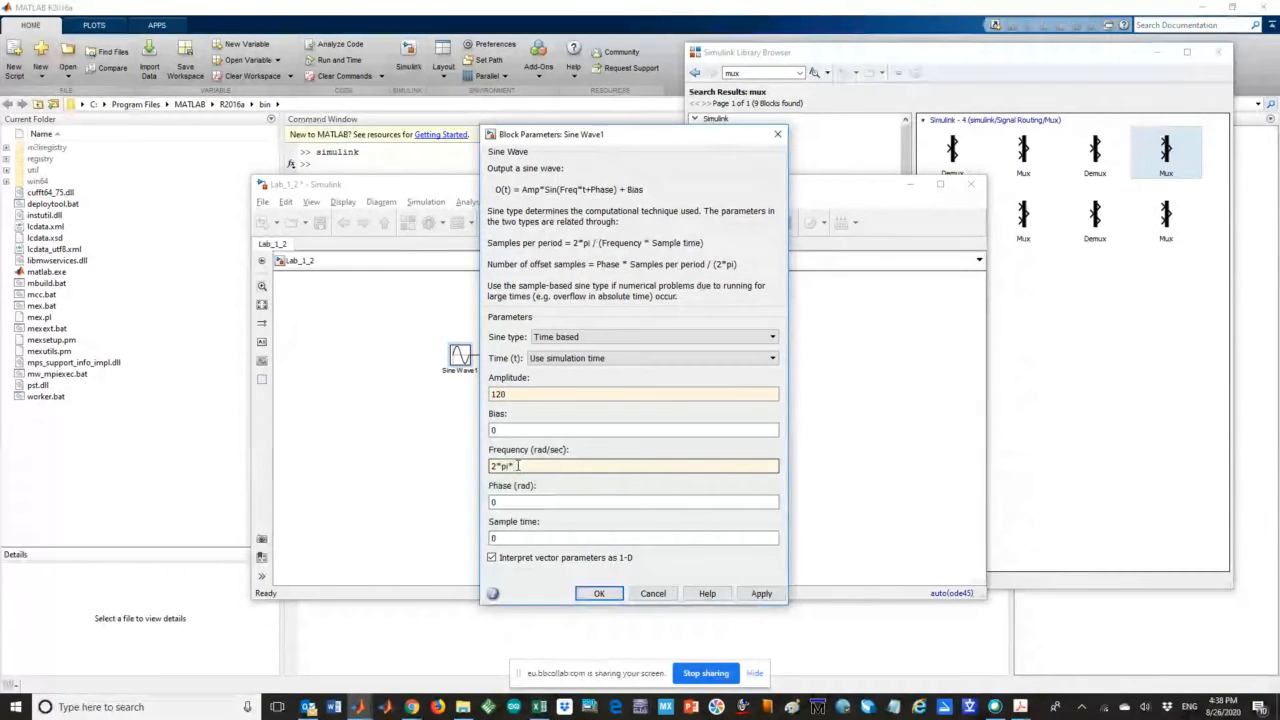
pyautogui.write('50')
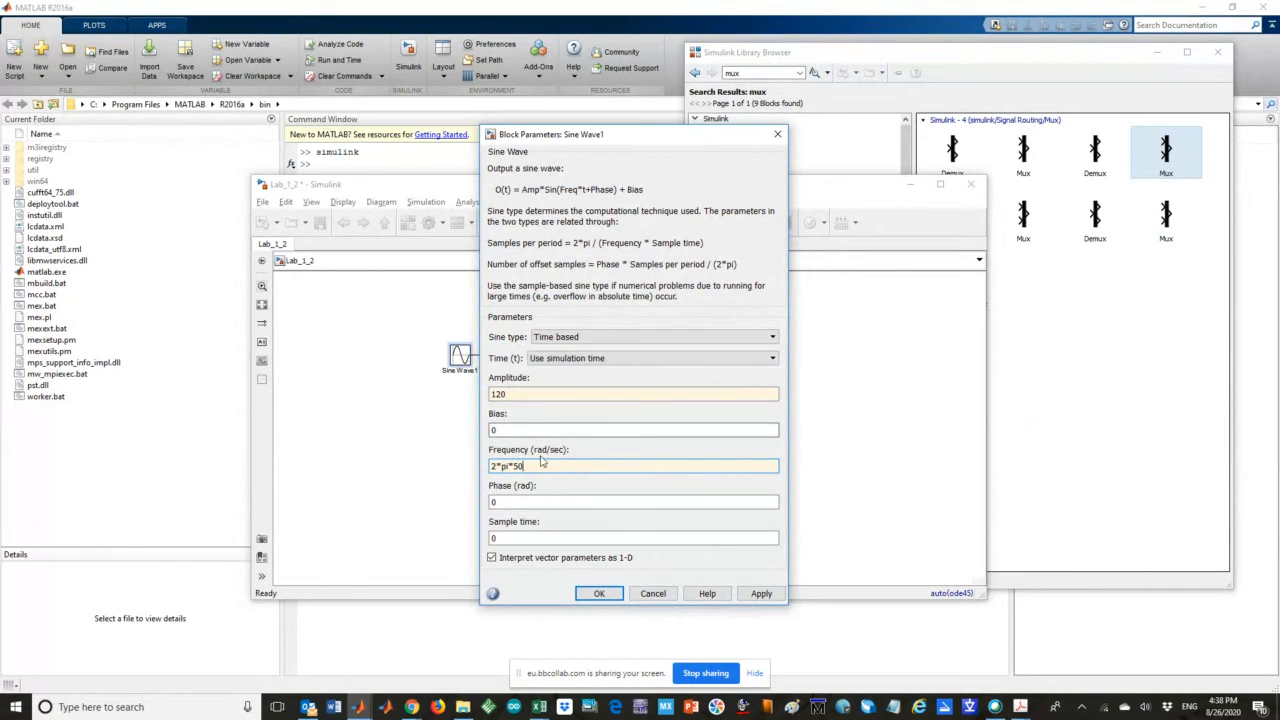
pyautogui.click(500, 500)
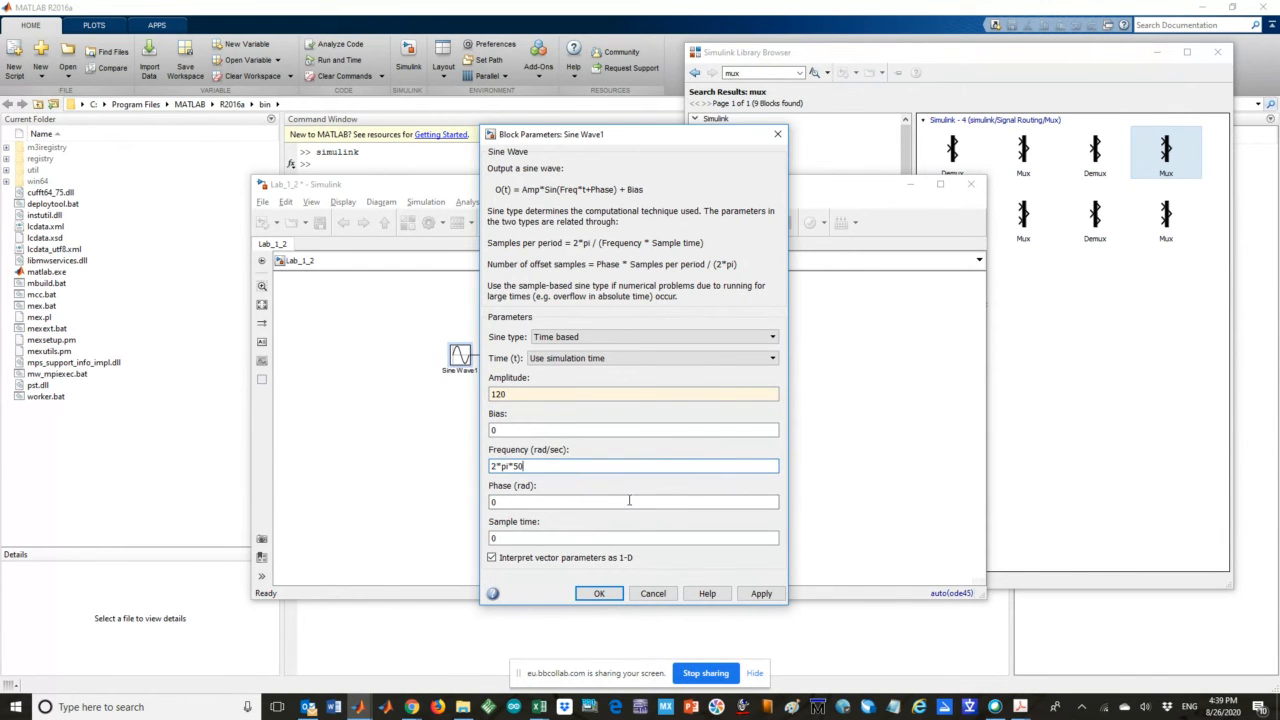
pyautogui.click(499, 538)
pyautogui.write('.')
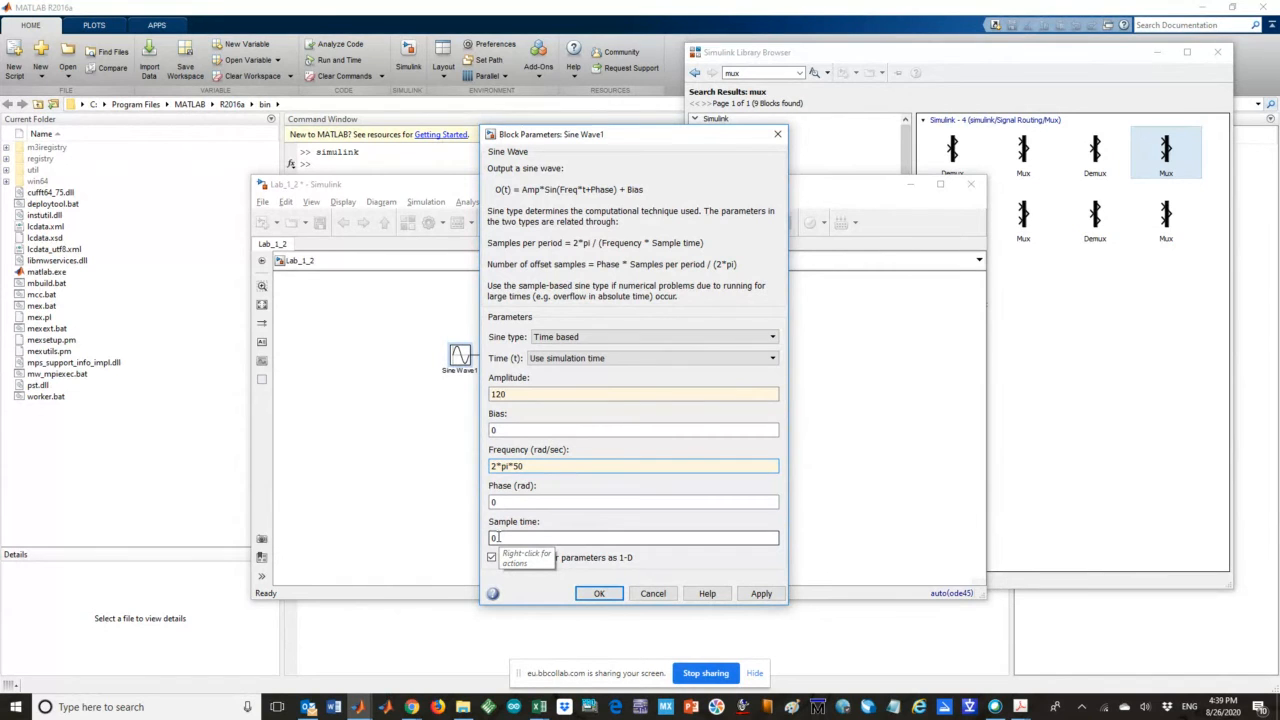
pyautogui.press('BackSpace')
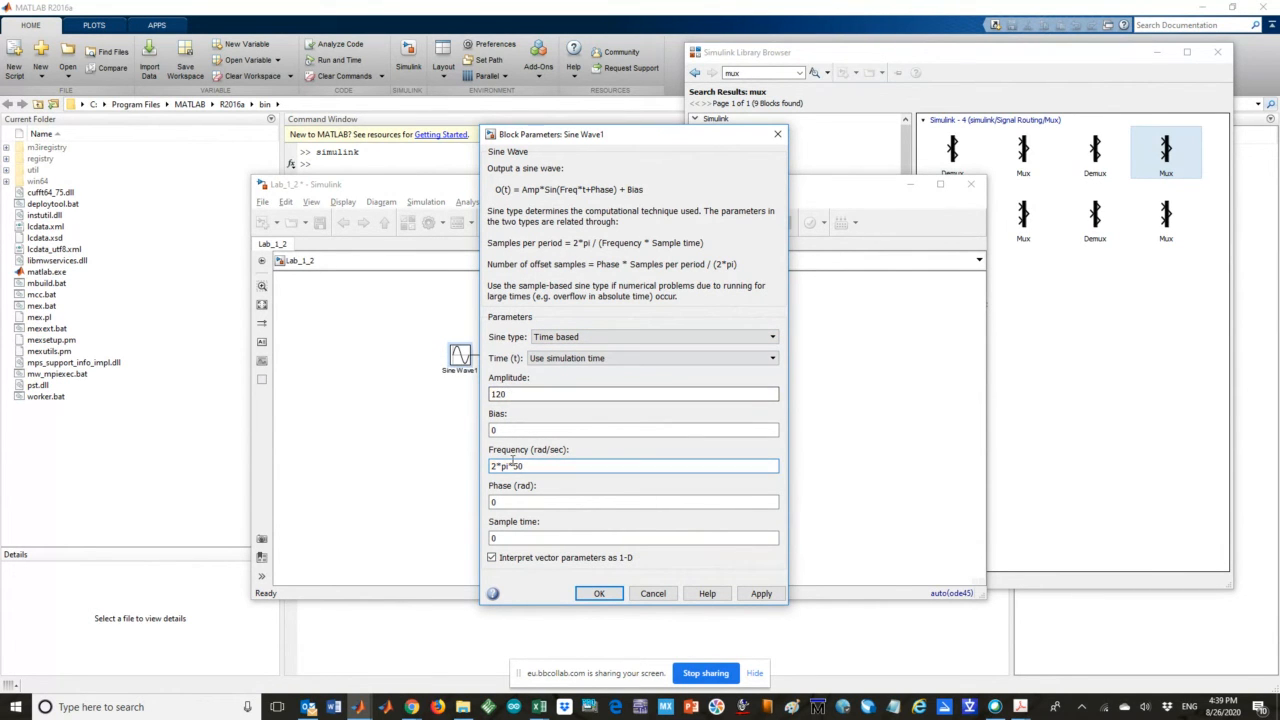
pyautogui.click(613, 596)
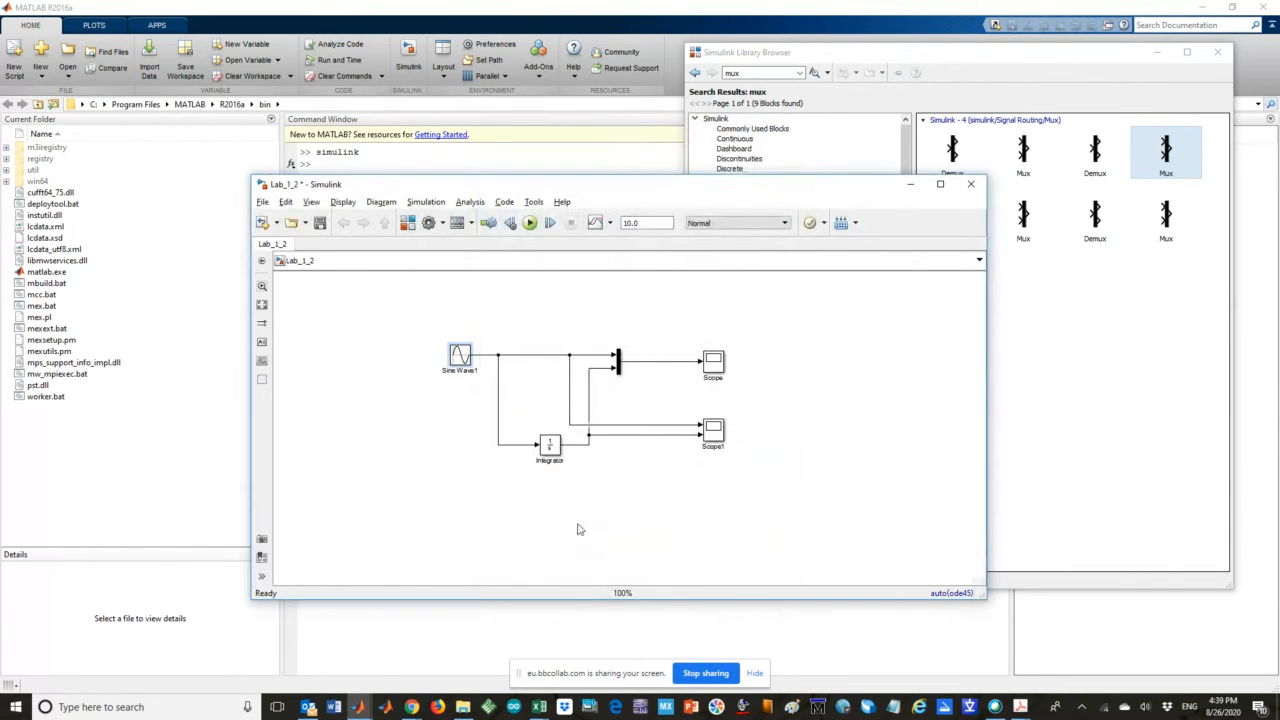
# Check the Integrator block's parameters, and rerun the simulation to view the muxed signals in the original Scope
pyautogui.doubleClick(549, 451)
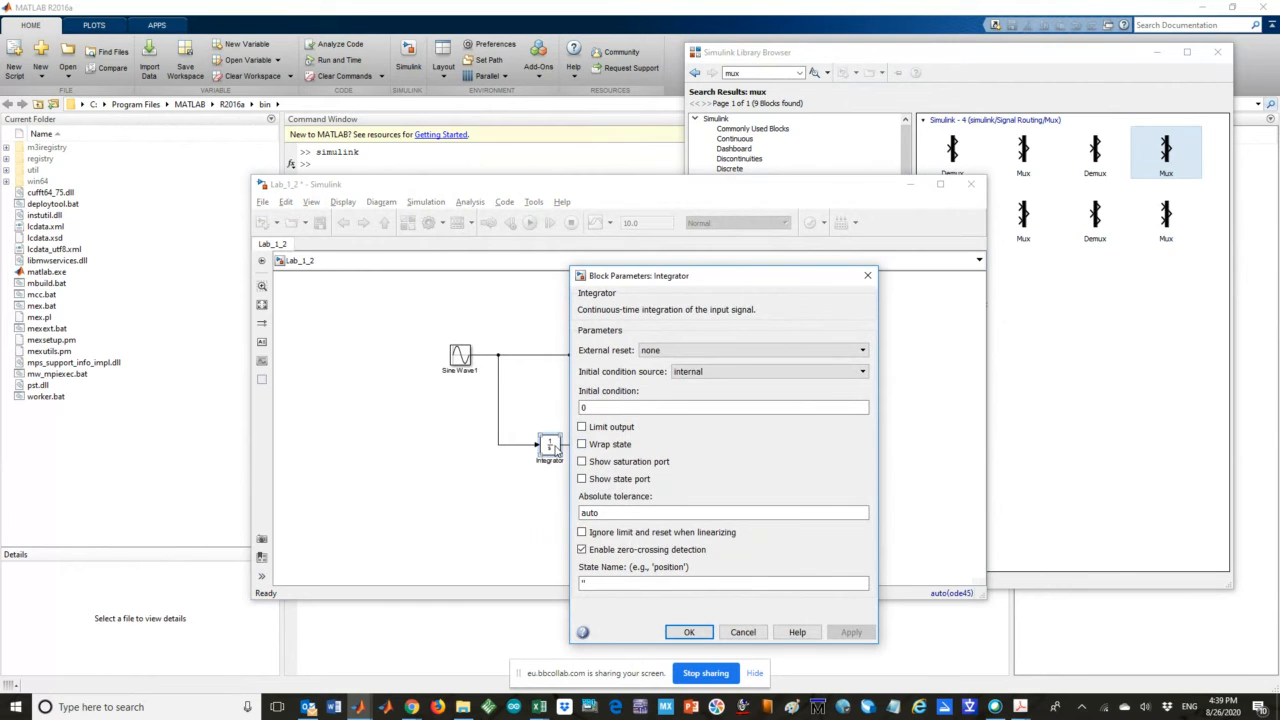
pyautogui.click(867, 275)
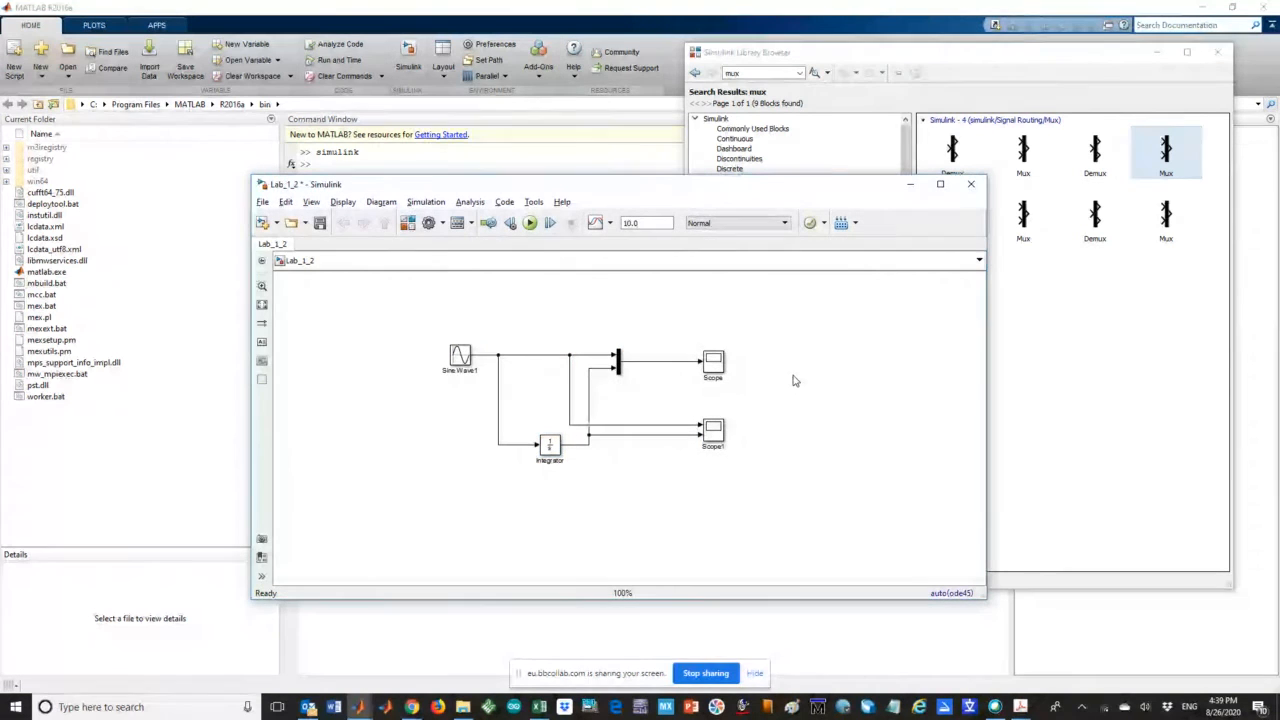
pyautogui.click(531, 223)
pyautogui.doubleClick(714, 364)
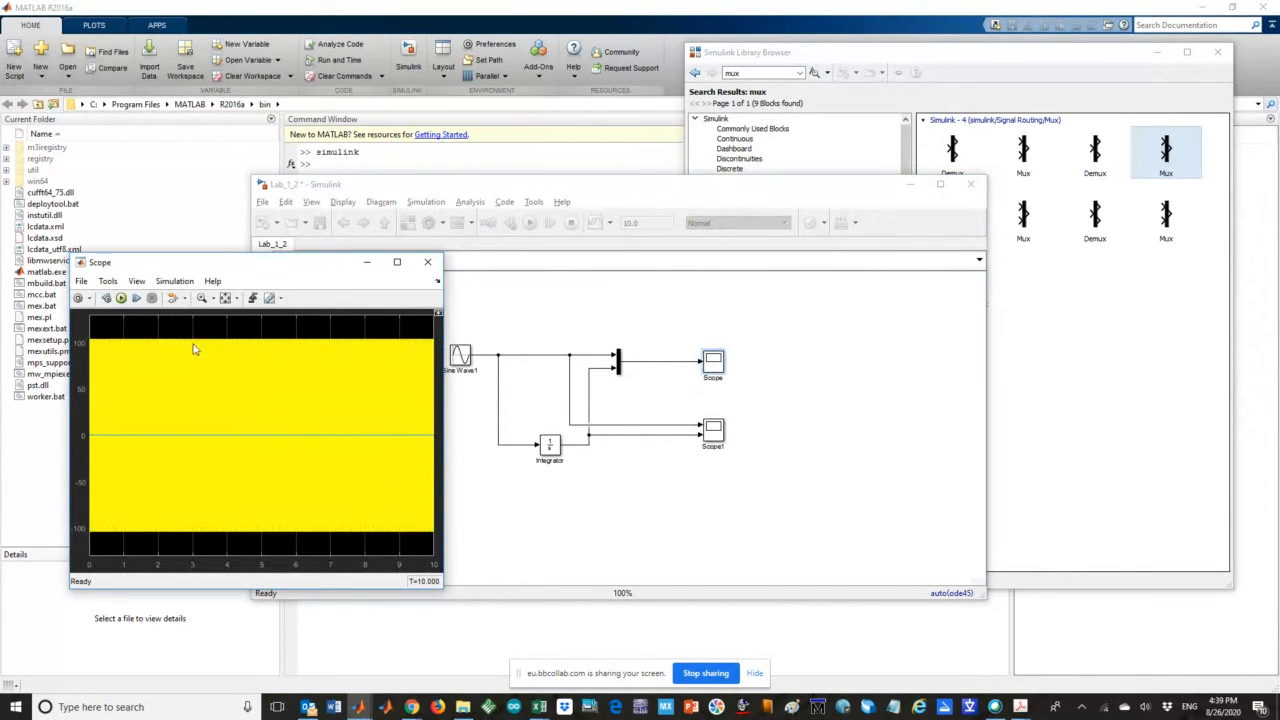
pyautogui.moveTo(314, 263); pyautogui.dragTo(601, 244)
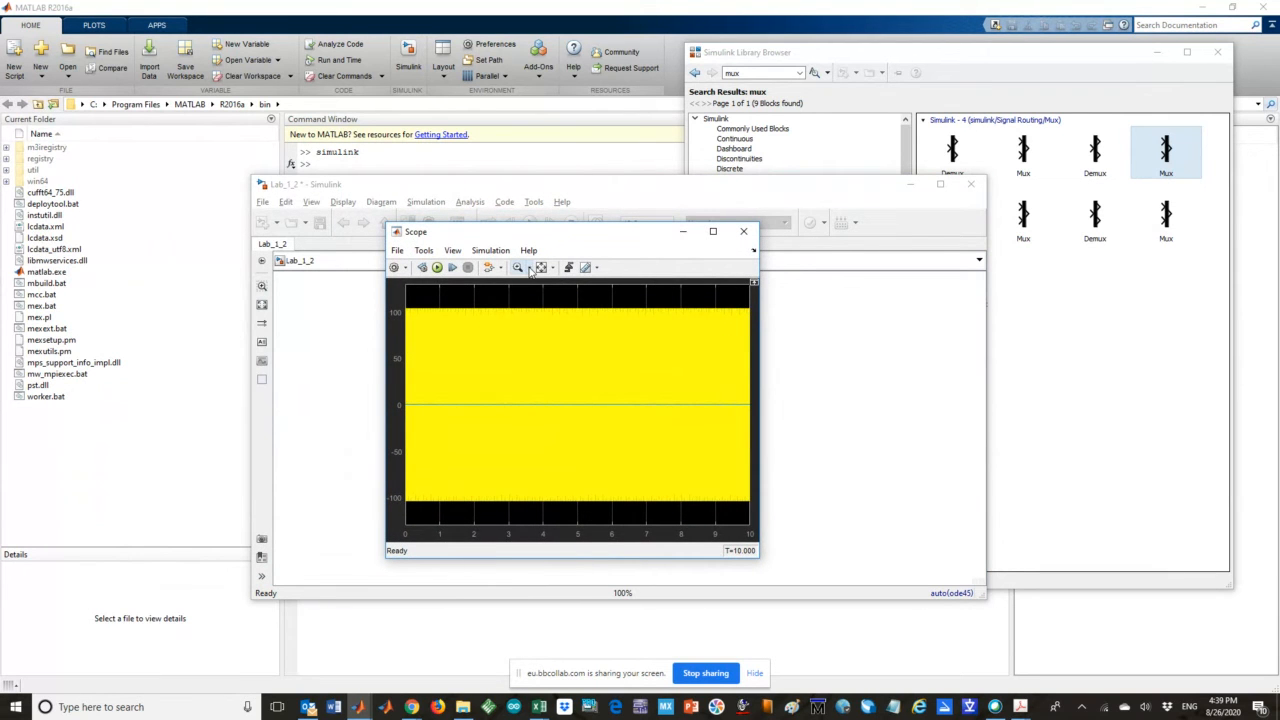
# Zoom in on the Scope plot along the time axis only, to a narrow span around 4 to 4.2 seconds
pyautogui.click(529, 267)
pyautogui.click(523, 292)
pyautogui.click(518, 271)
pyautogui.moveTo(550, 317); pyautogui.dragTo(540, 352)
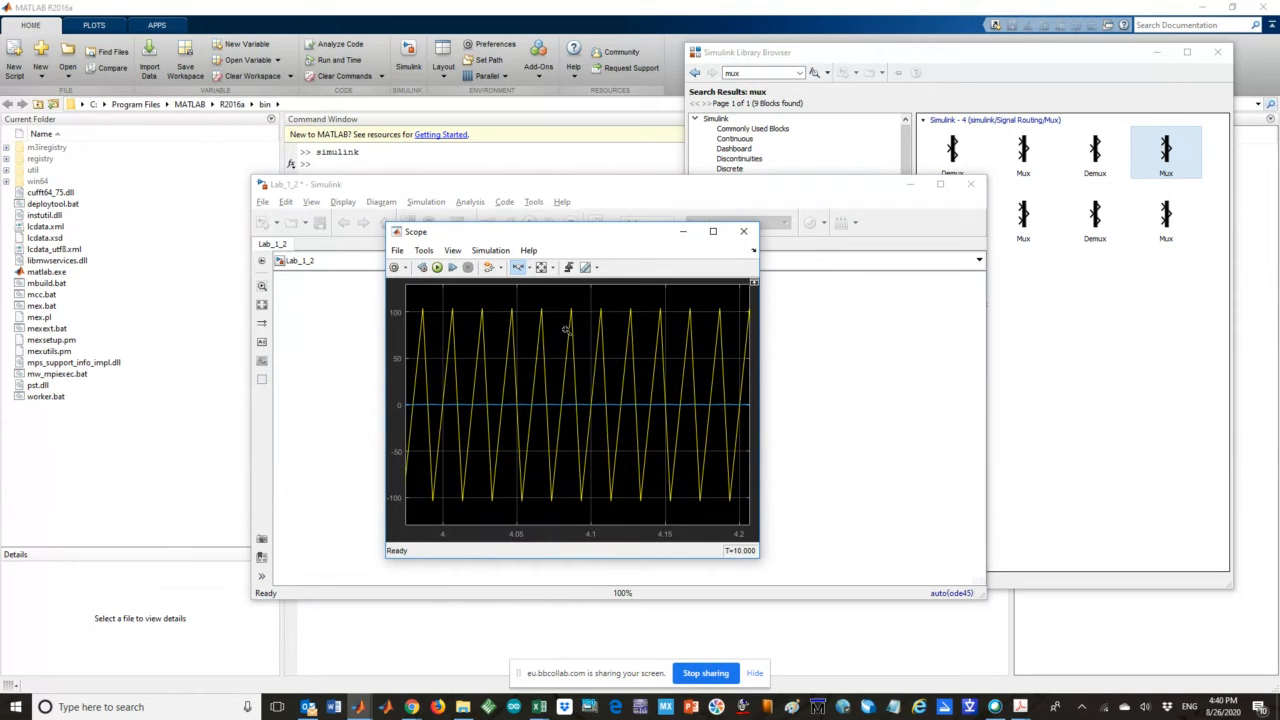
# Narrow the Scope plot to about 4.02 to 4.16 seconds, zoom the amplitude axis to roughly -0.3 to 1, and close the Scope
pyautogui.moveTo(472, 358); pyautogui.dragTo(682, 348)
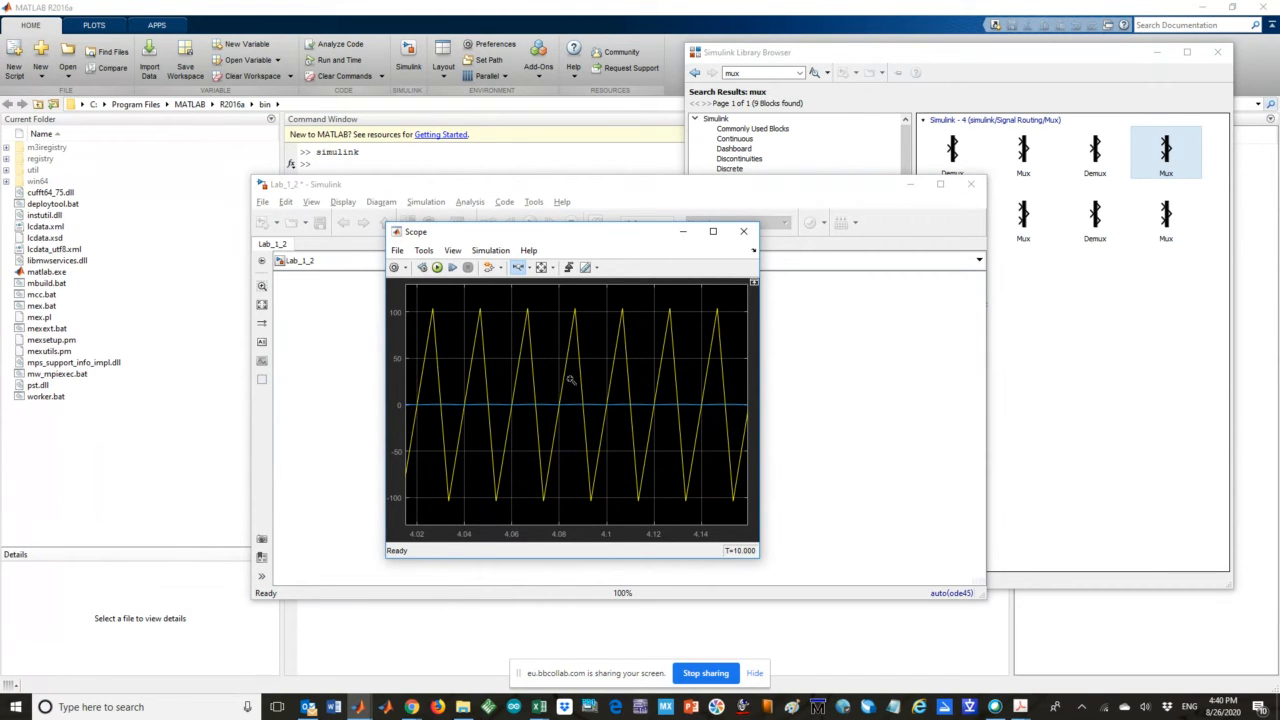
pyautogui.click(528, 268)
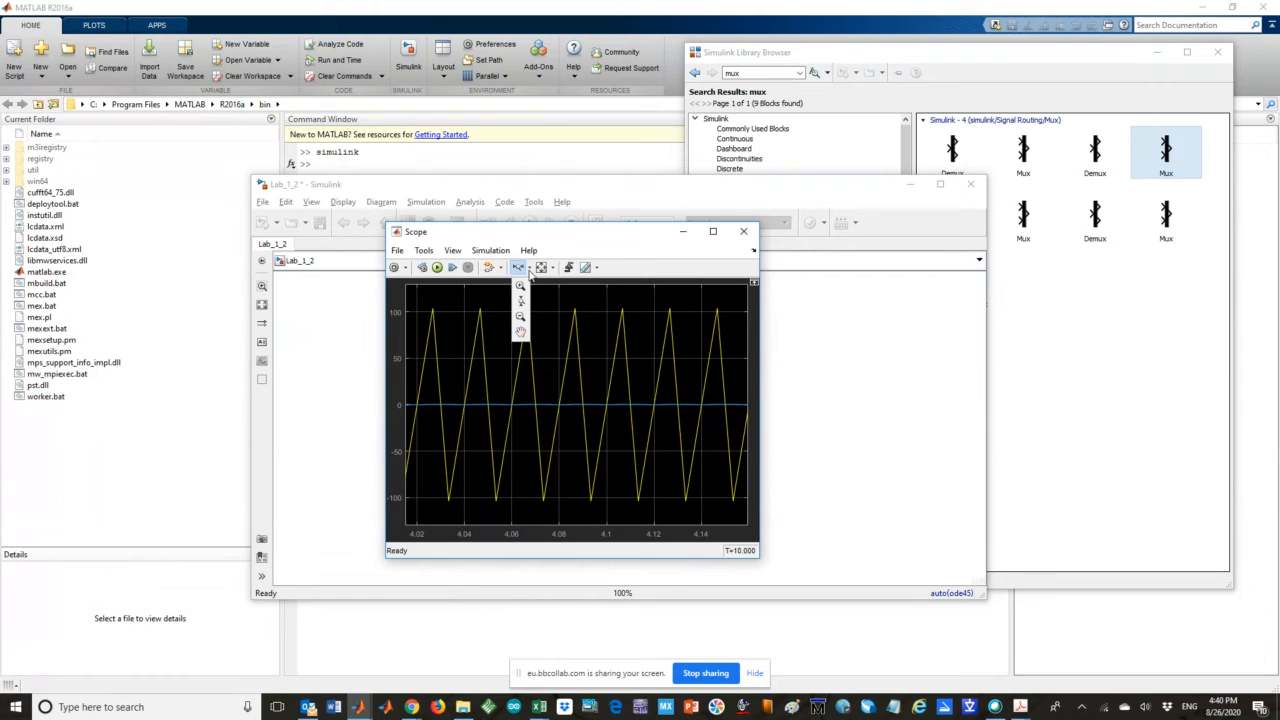
pyautogui.click(521, 303)
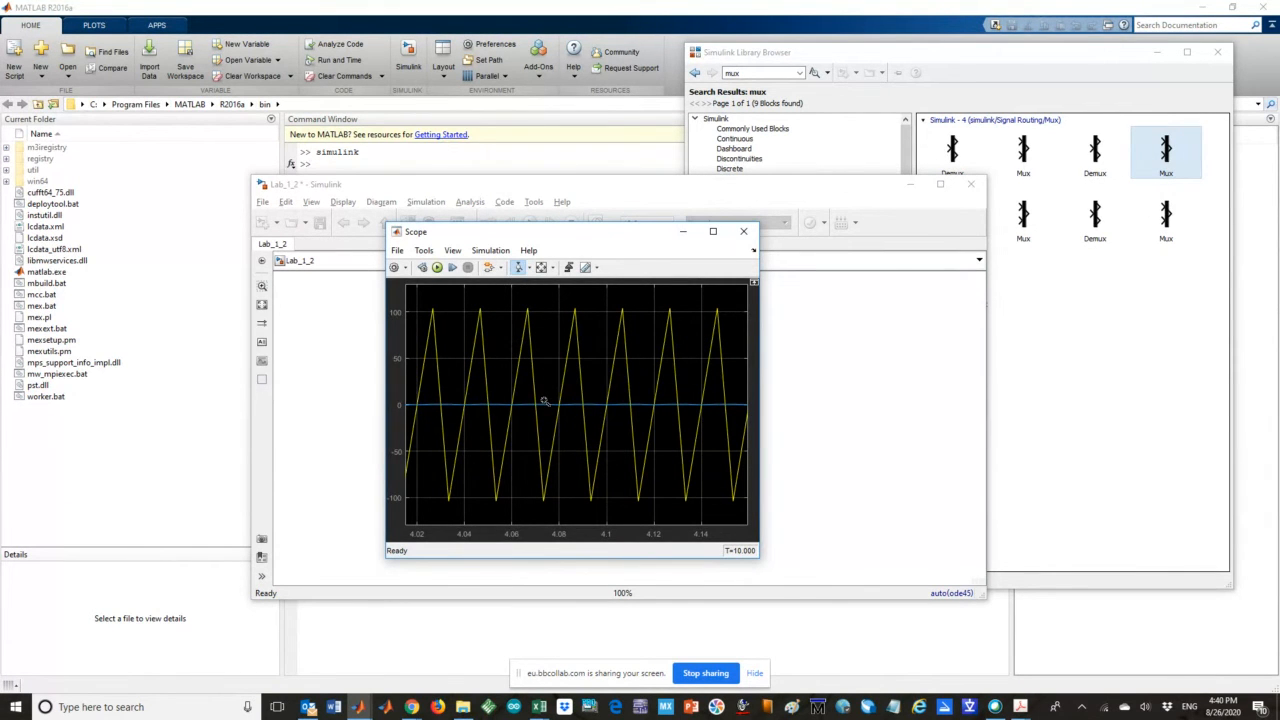
pyautogui.moveTo(544, 402)
pyautogui.mouseDown()
pyautogui.moveTo(540, 386)
pyautogui.moveTo(540, 406)
pyautogui.mouseUp()
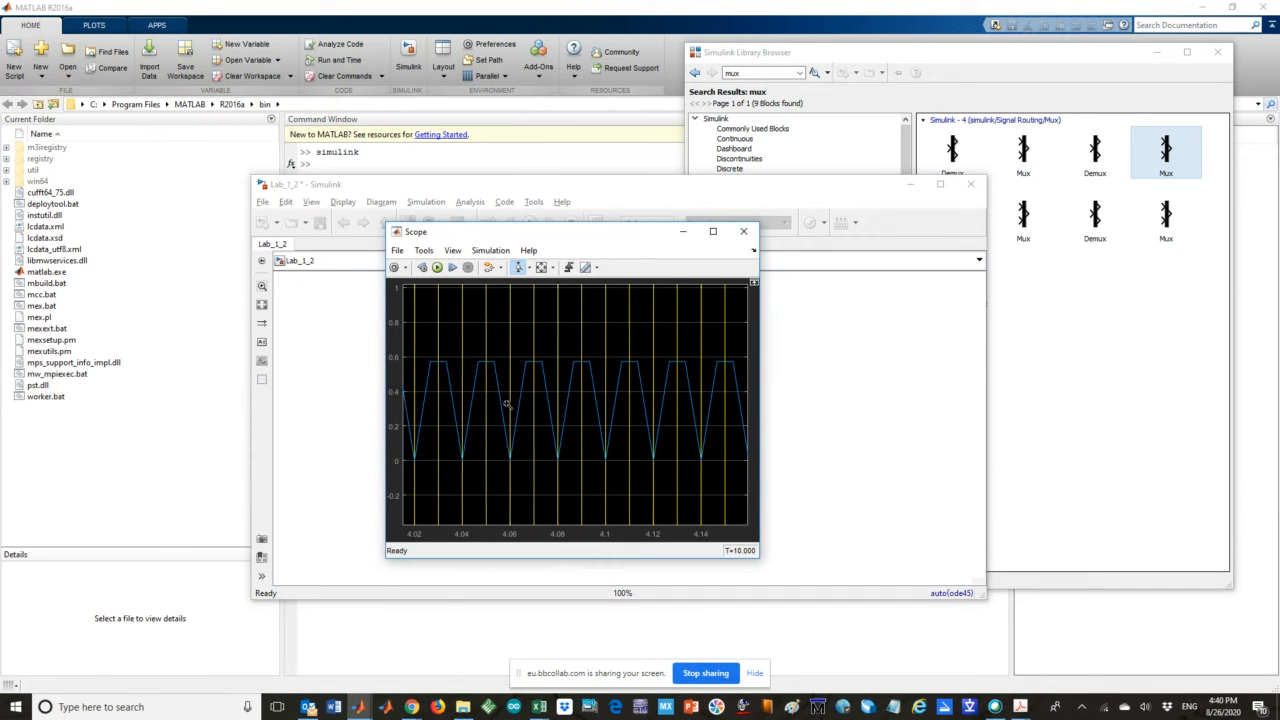
pyautogui.click(744, 232)
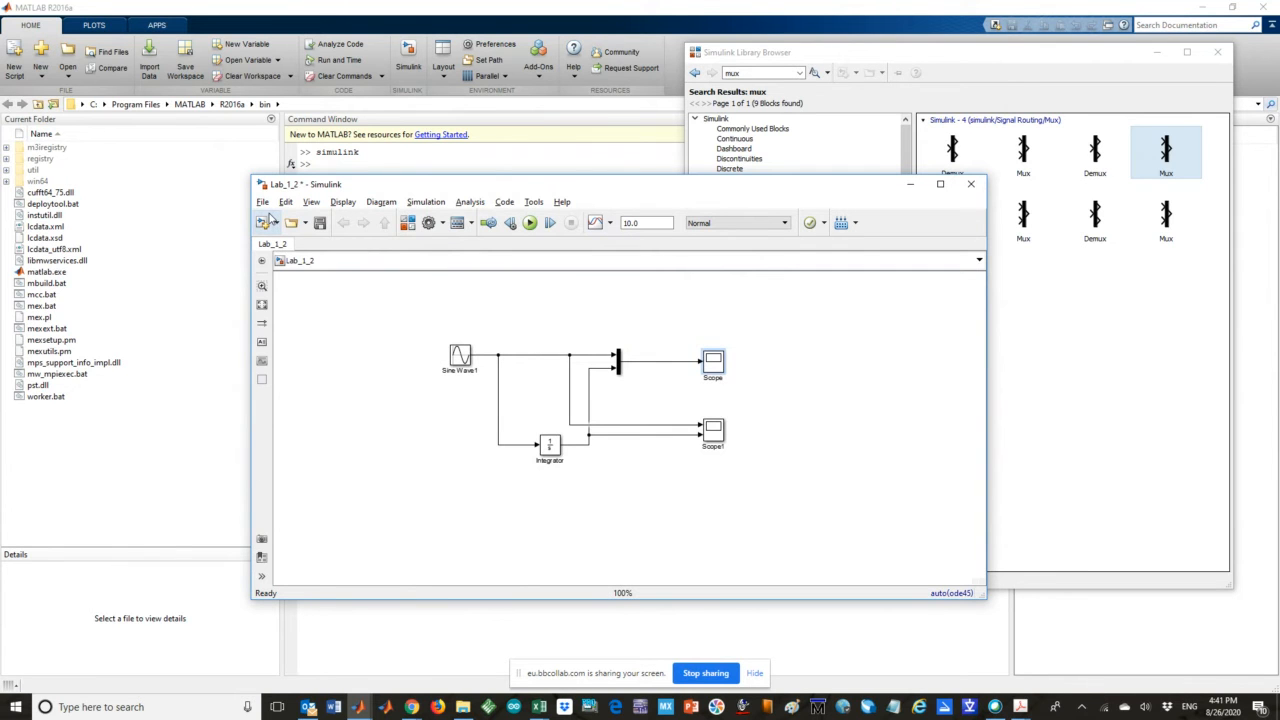
# Open the model configuration parameters and review the Solver, Data Import/Export, Optimization, Diagnostics and Hardware Implementation settings
pyautogui.click(428, 205)
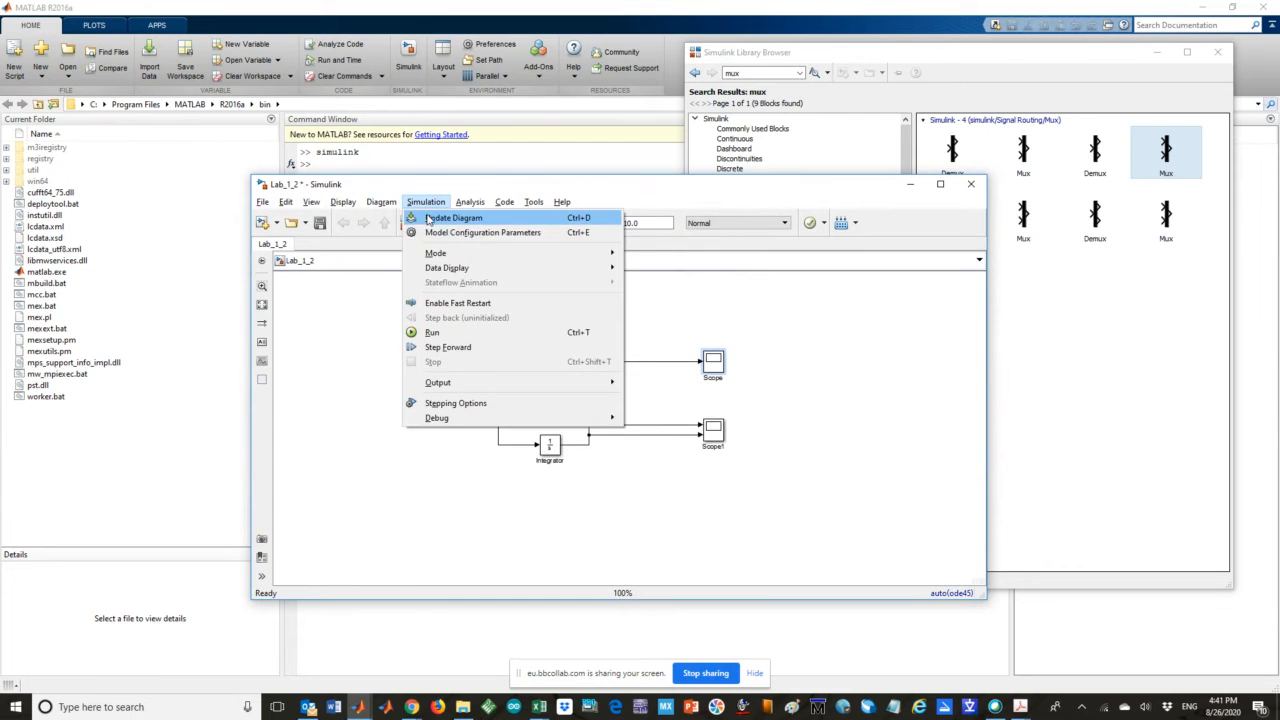
pyautogui.click(488, 234)
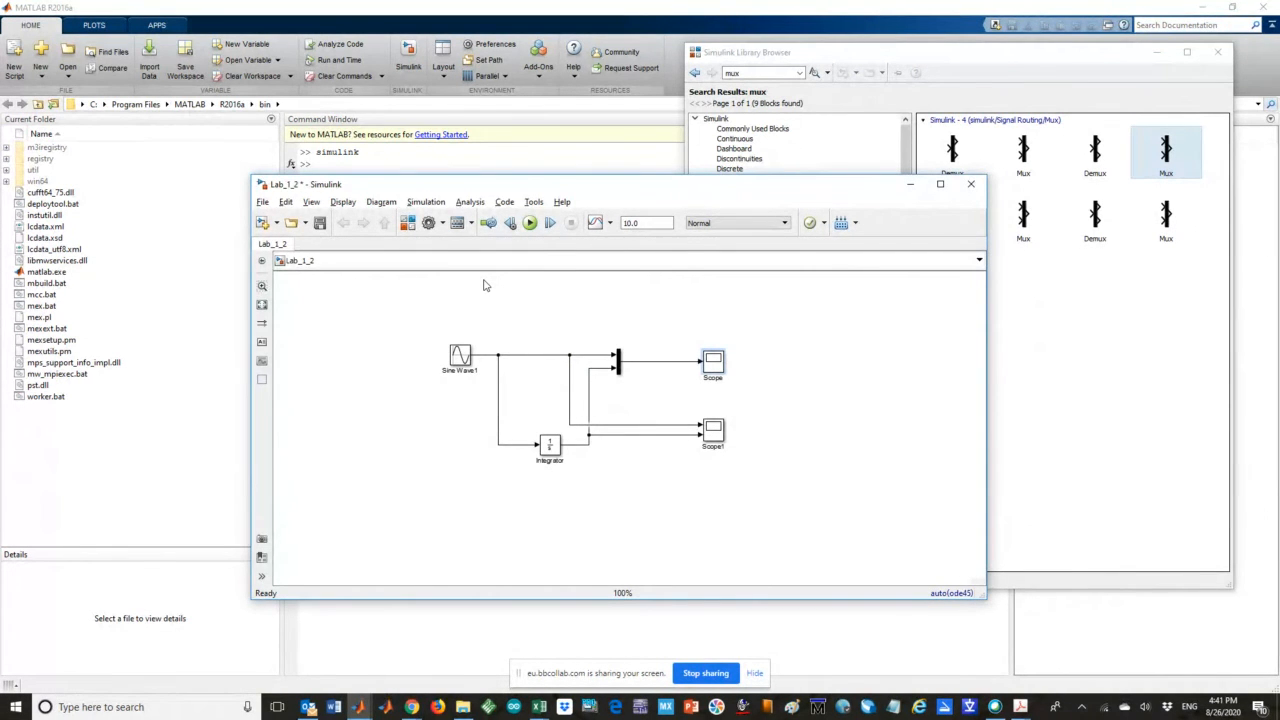
pyautogui.moveTo(459, 60); pyautogui.dragTo(663, 110)
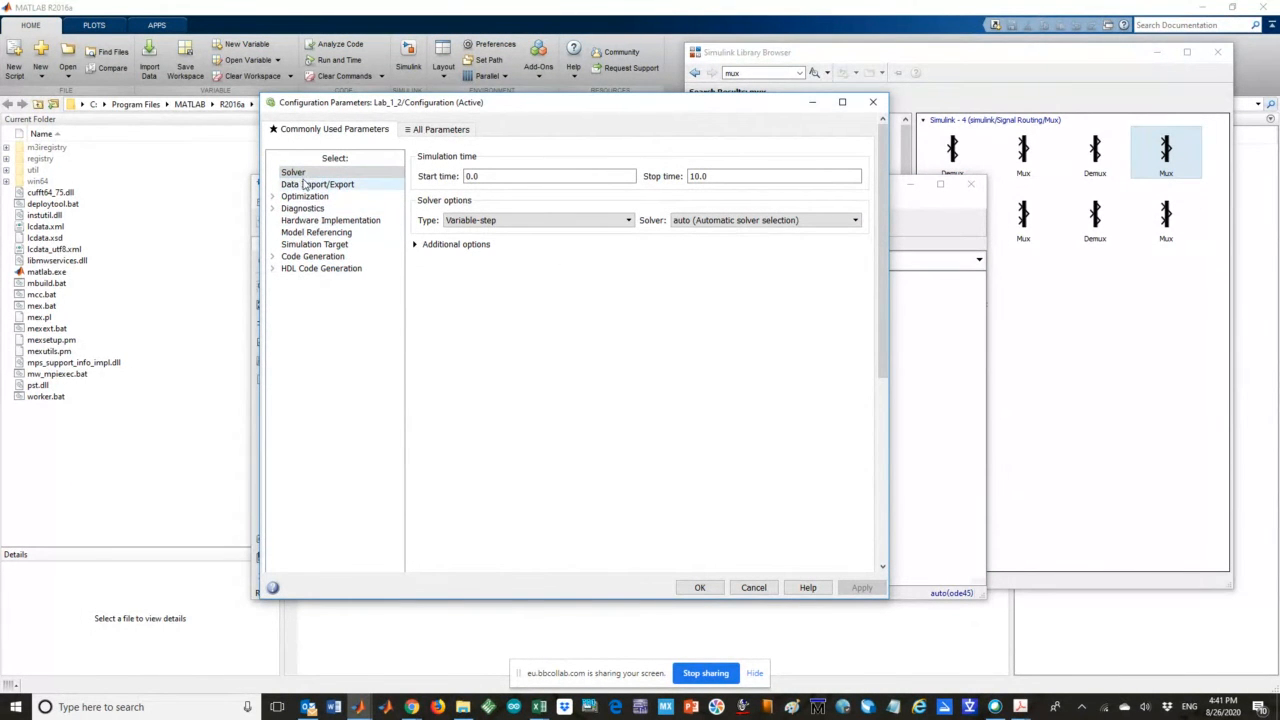
pyautogui.click(296, 175)
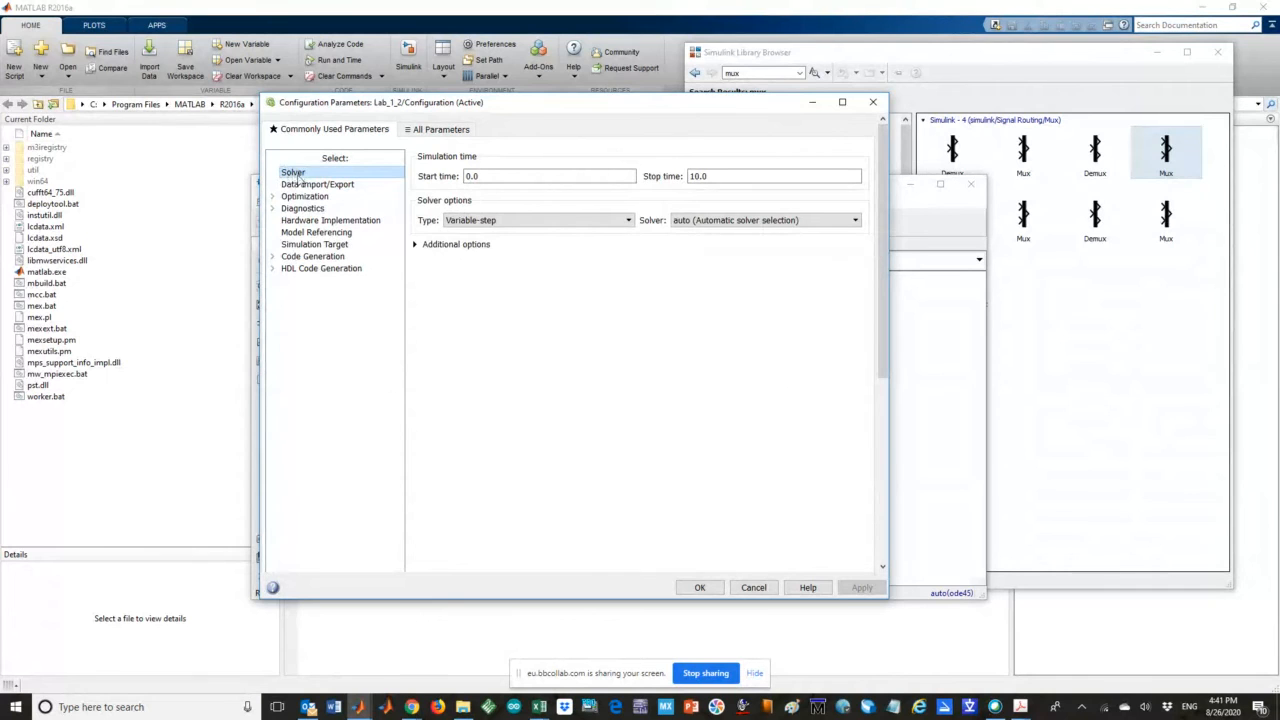
pyautogui.click(304, 185)
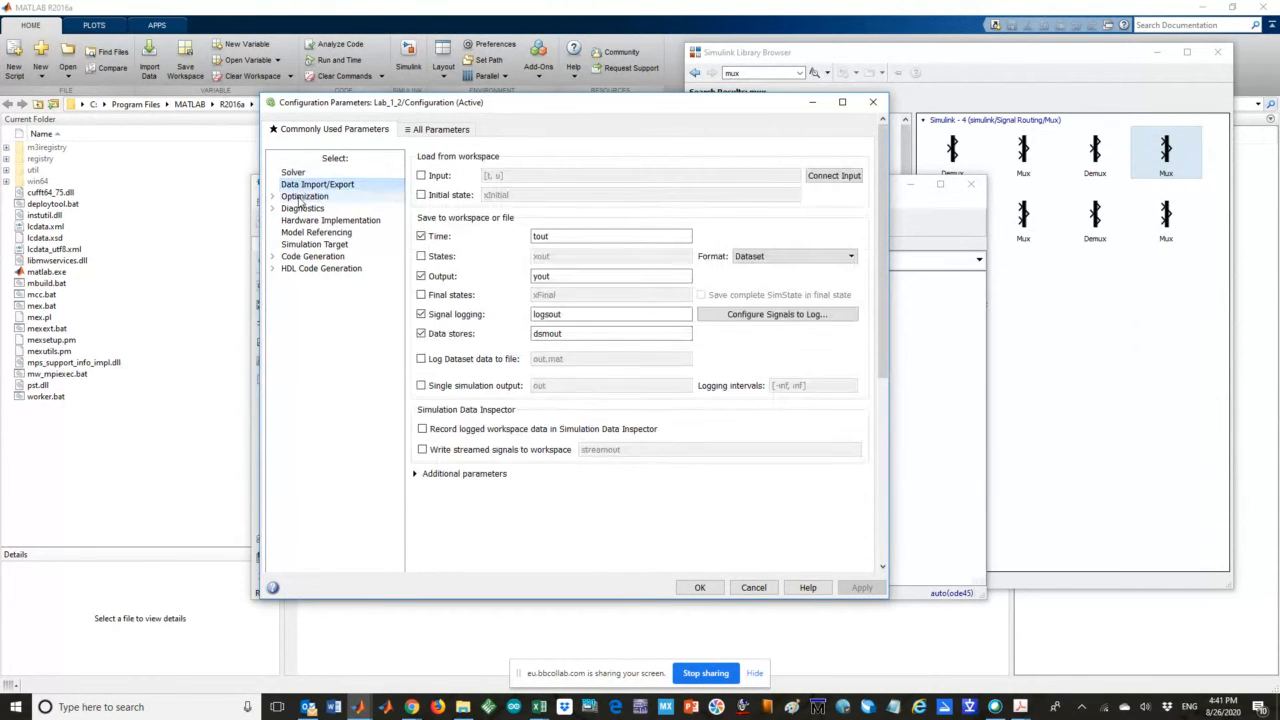
pyautogui.click(299, 197)
pyautogui.click(298, 208)
pyautogui.click(296, 222)
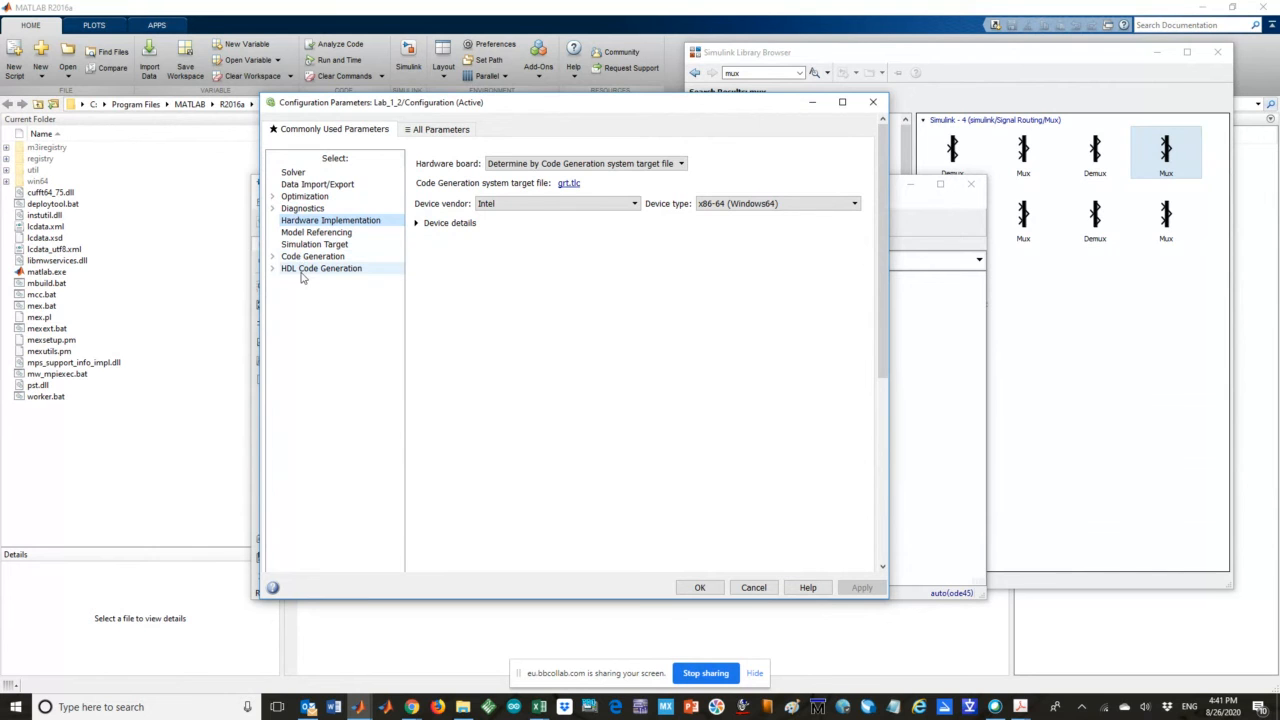
# In the solver's additional options, set the max step size to 1e-4 and min step size to 1e-5, apply them, and close the configuration
pyautogui.click(293, 173)
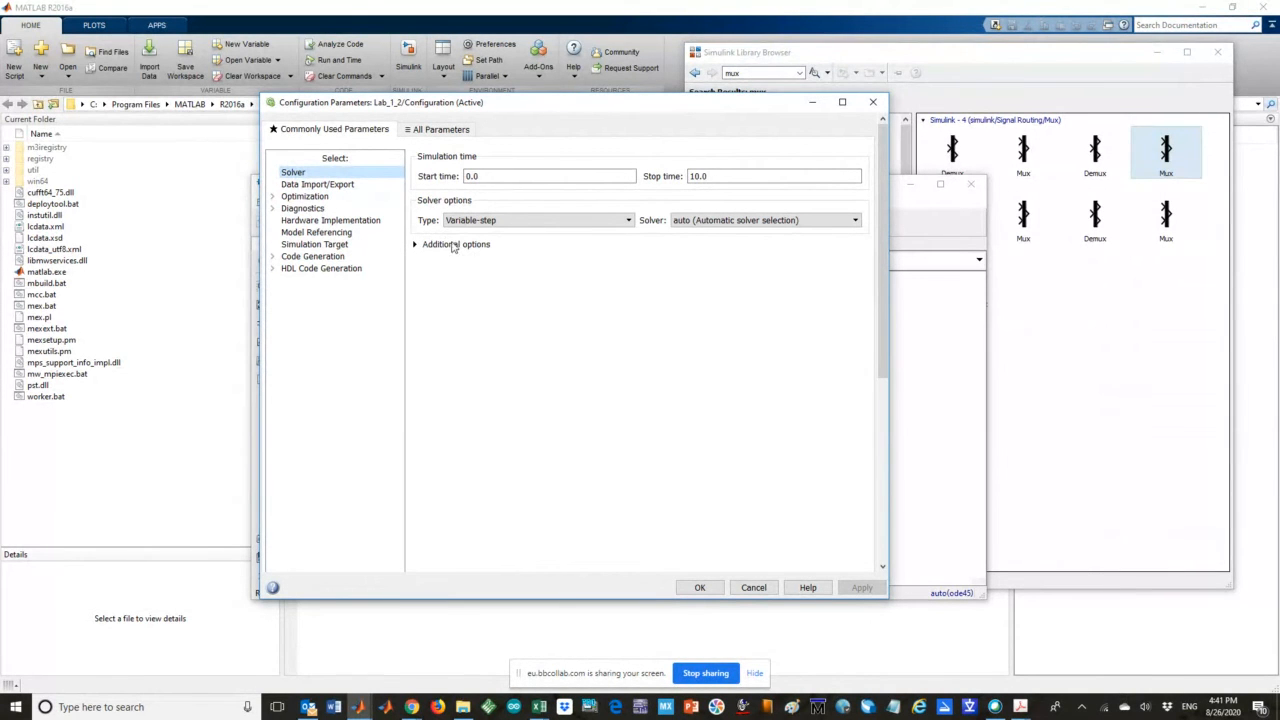
pyautogui.click(415, 246)
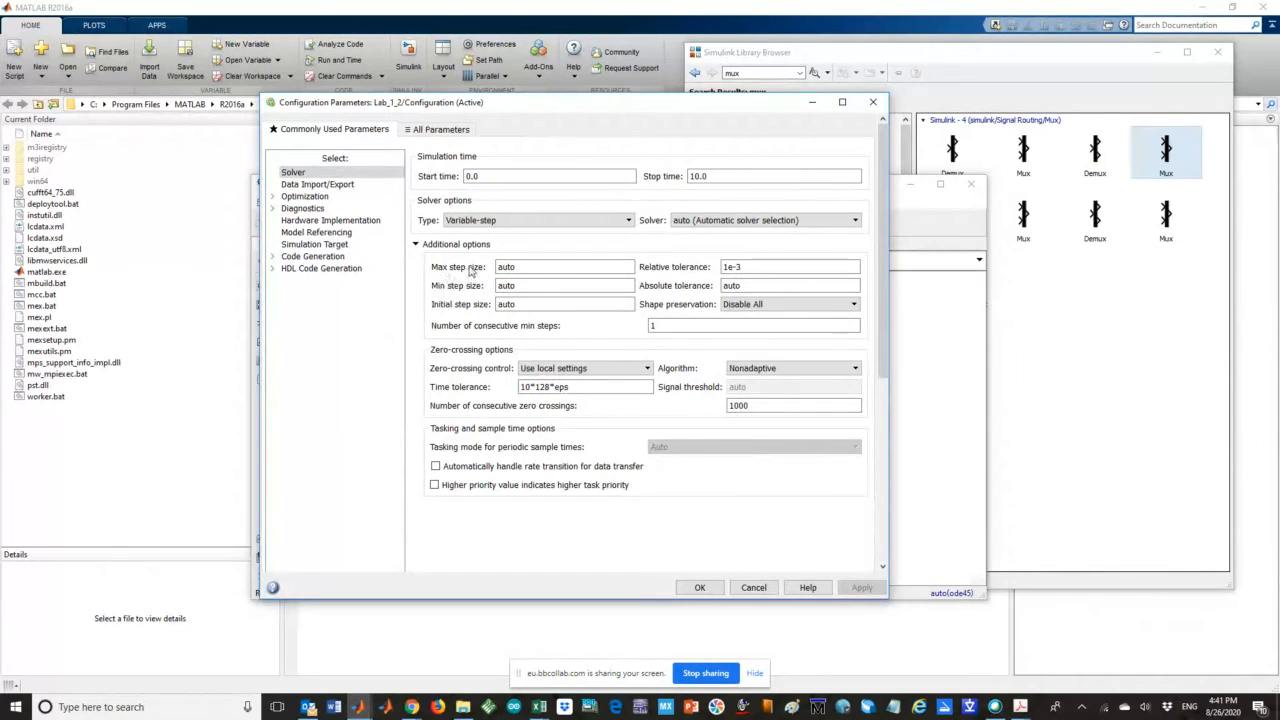
pyautogui.doubleClick(528, 266)
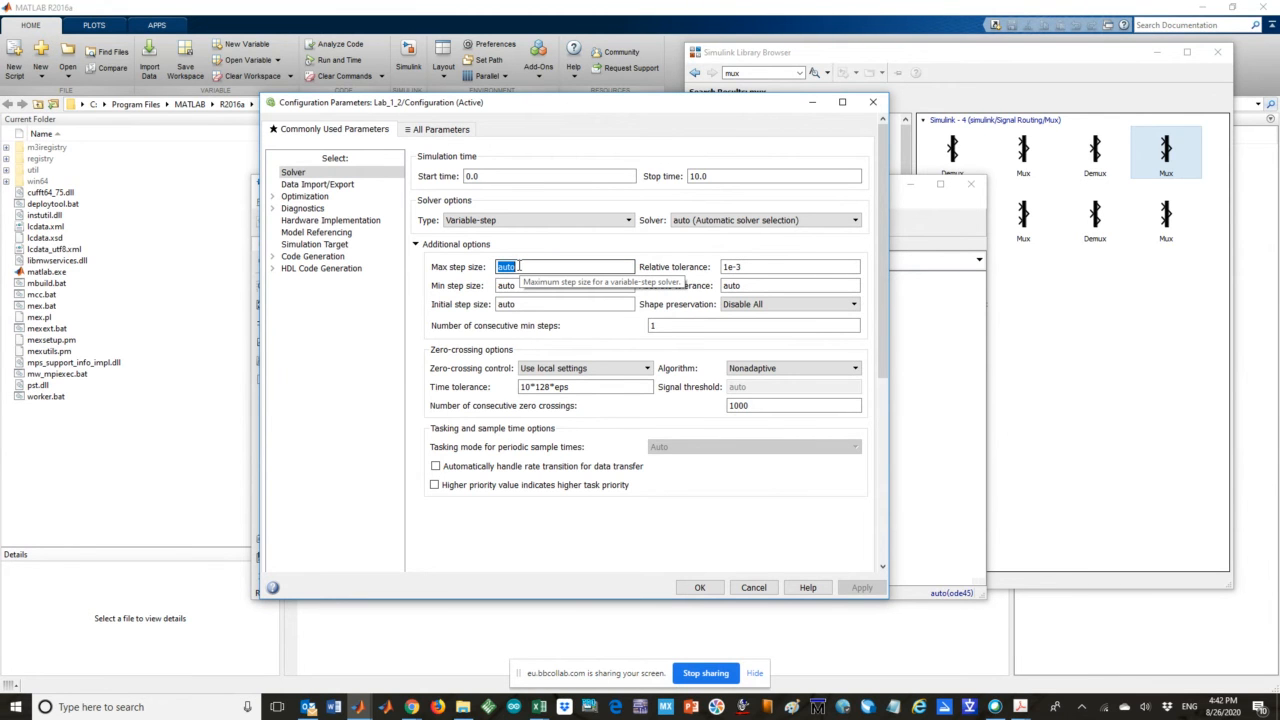
pyautogui.write('1e-4')
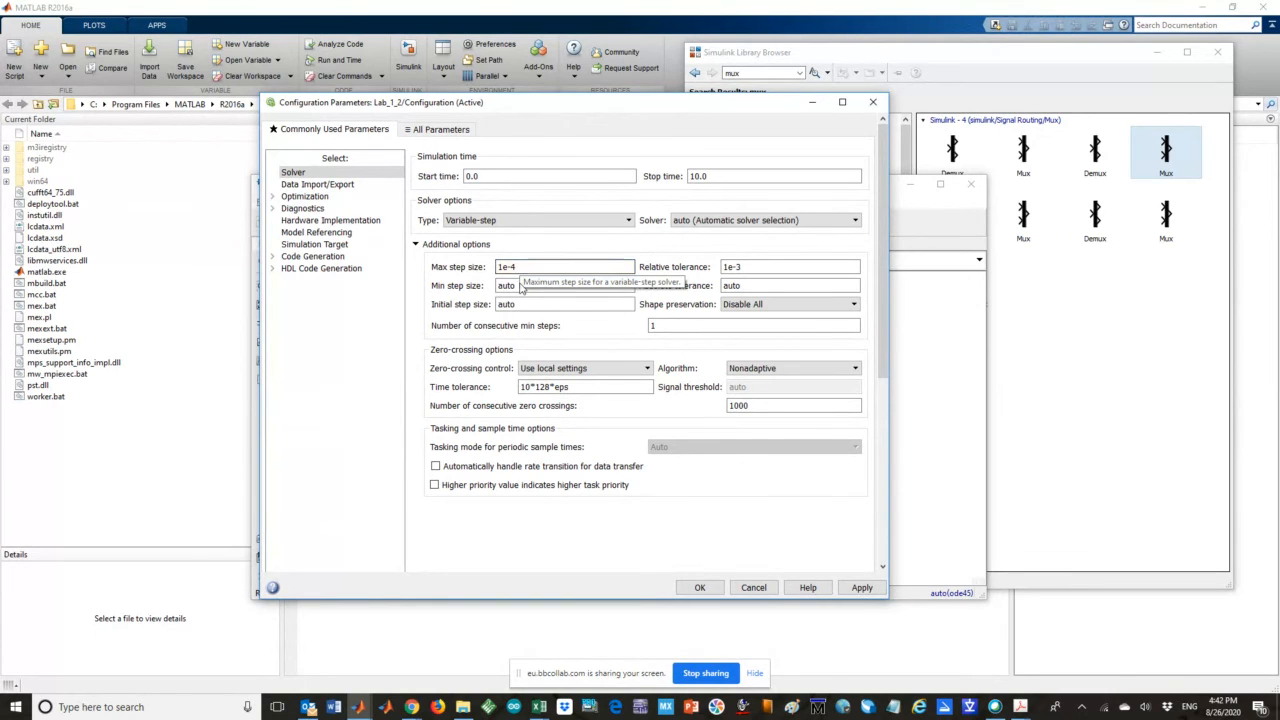
pyautogui.click(519, 285)
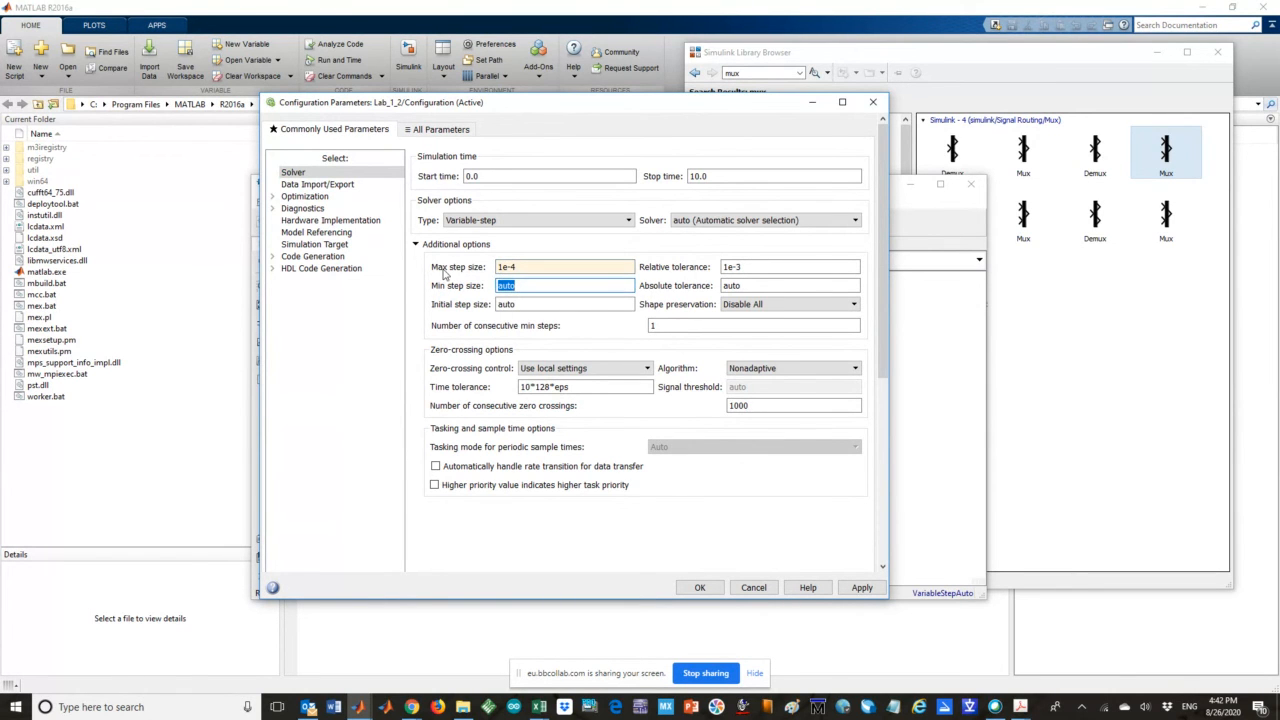
pyautogui.write('1e')
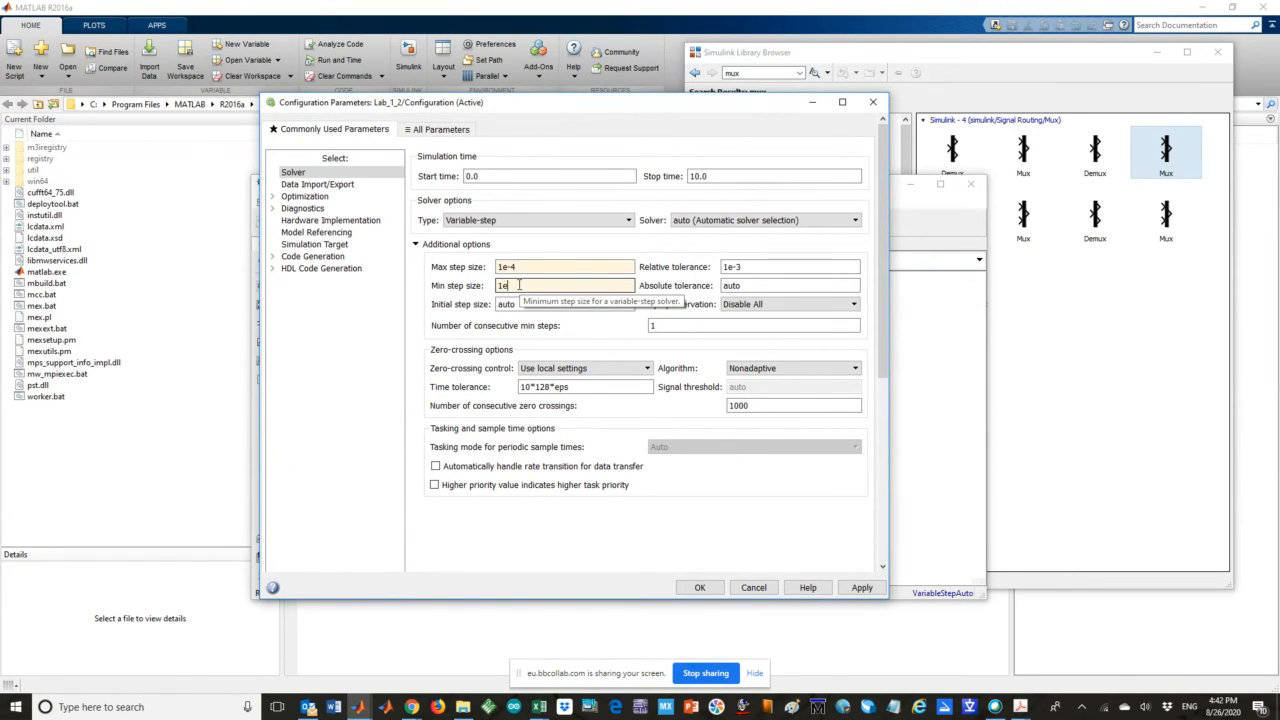
pyautogui.write('-5')
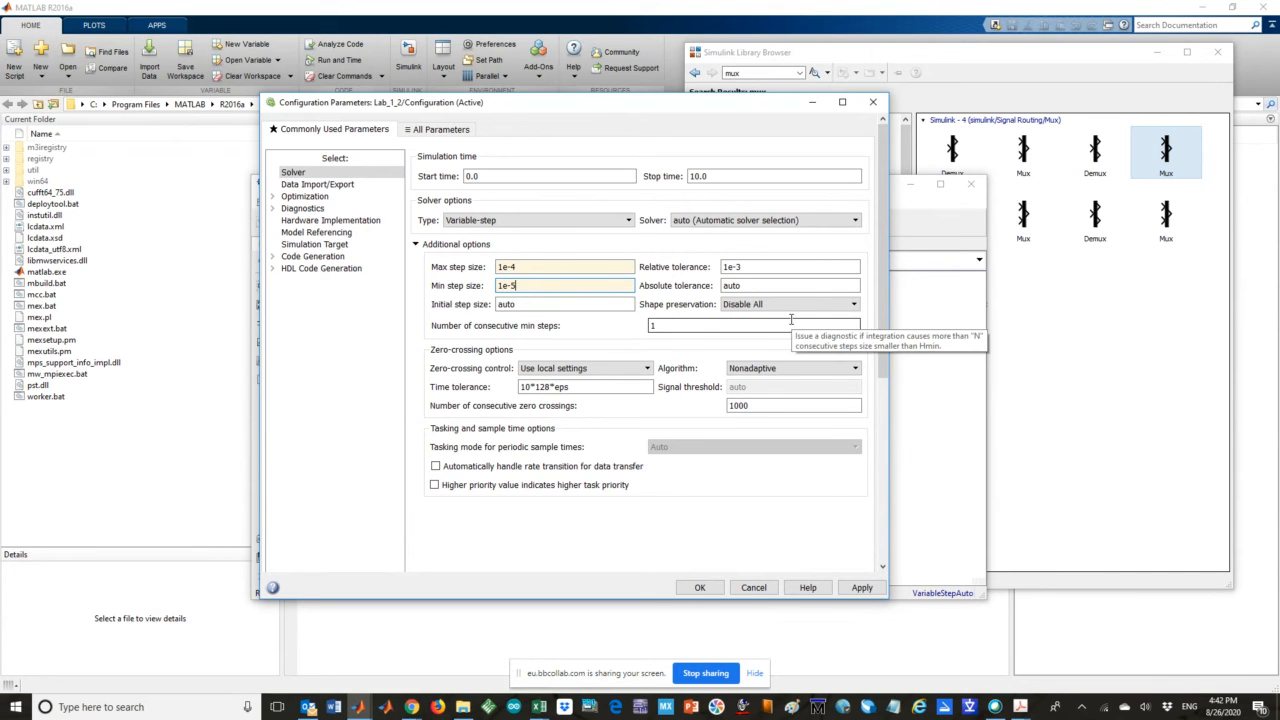
pyautogui.click(517, 267)
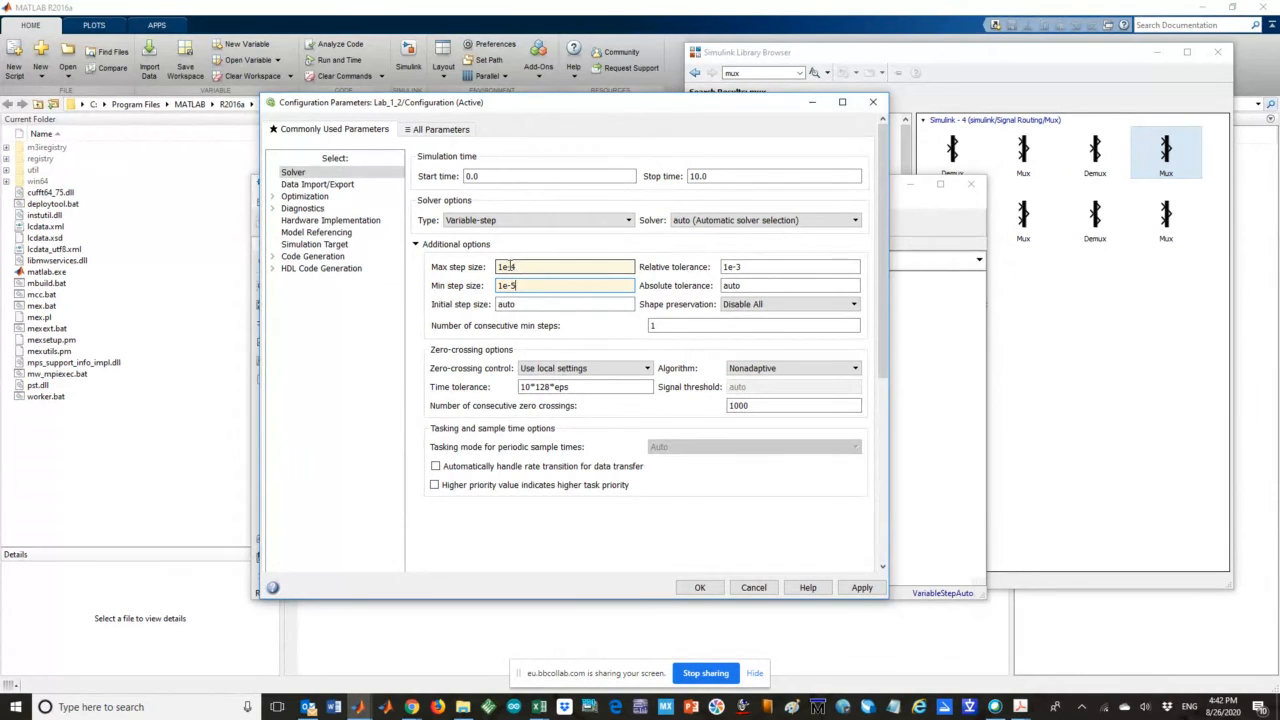
pyautogui.click(518, 286)
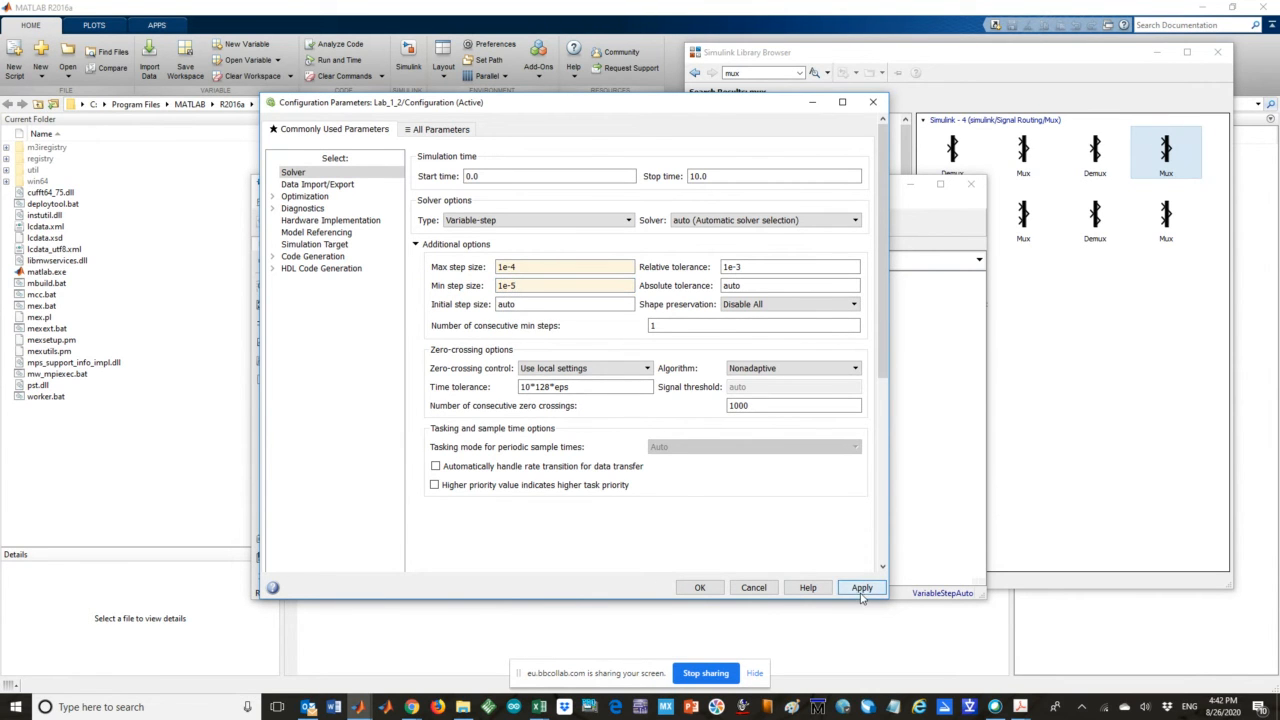
pyautogui.click(752, 589)
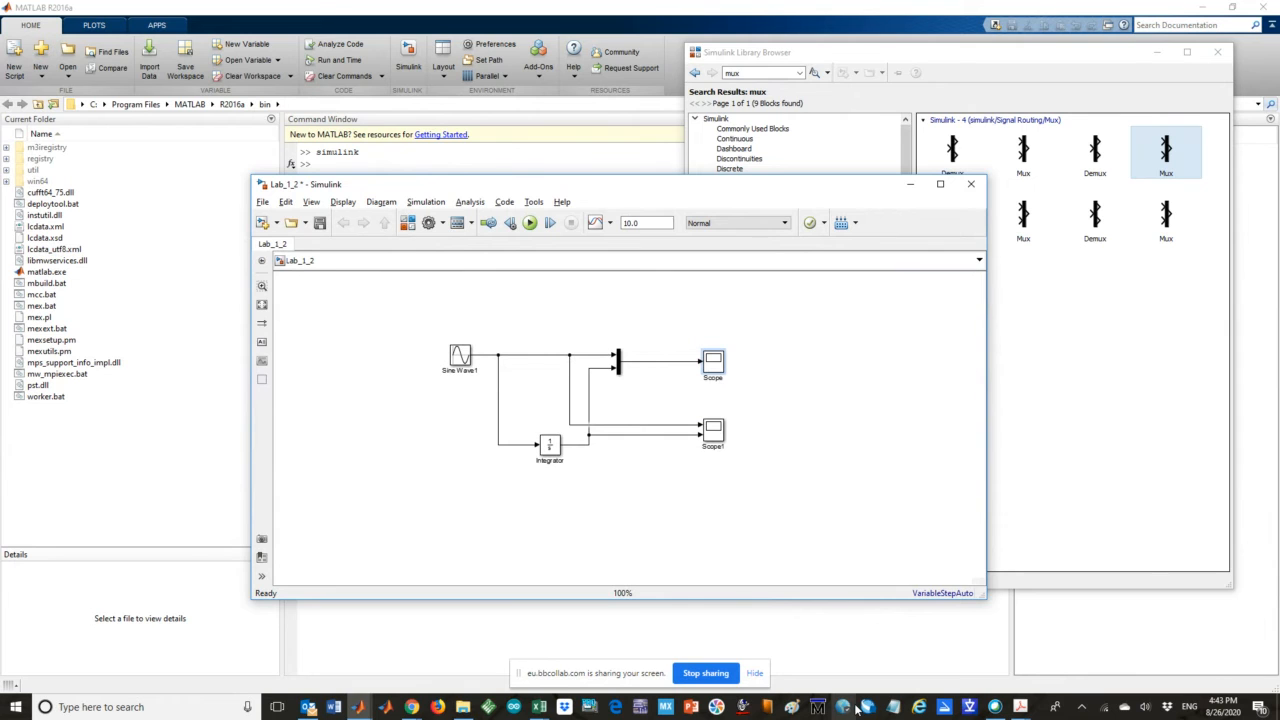
# Switch to the Lab 1 Bb Collaborate session in Chrome, check the attendee list, and return to the content sharing options
pyautogui.click(411, 705)
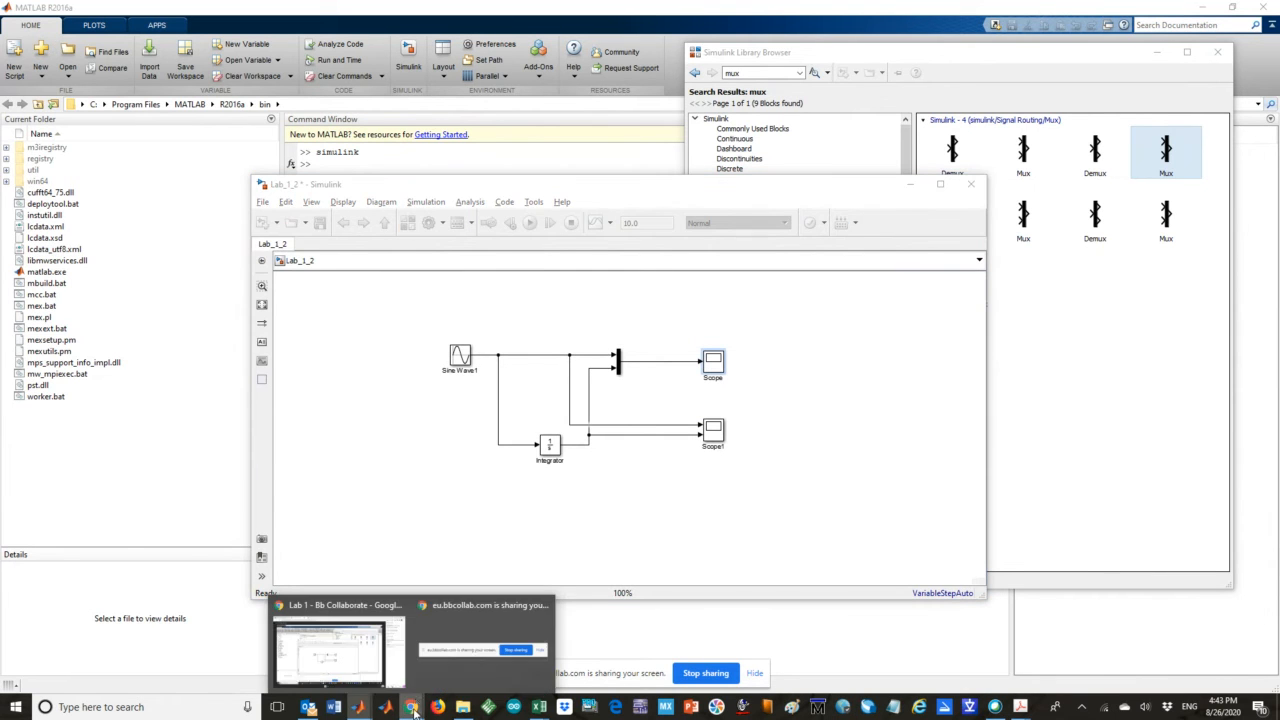
pyautogui.click(463, 667)
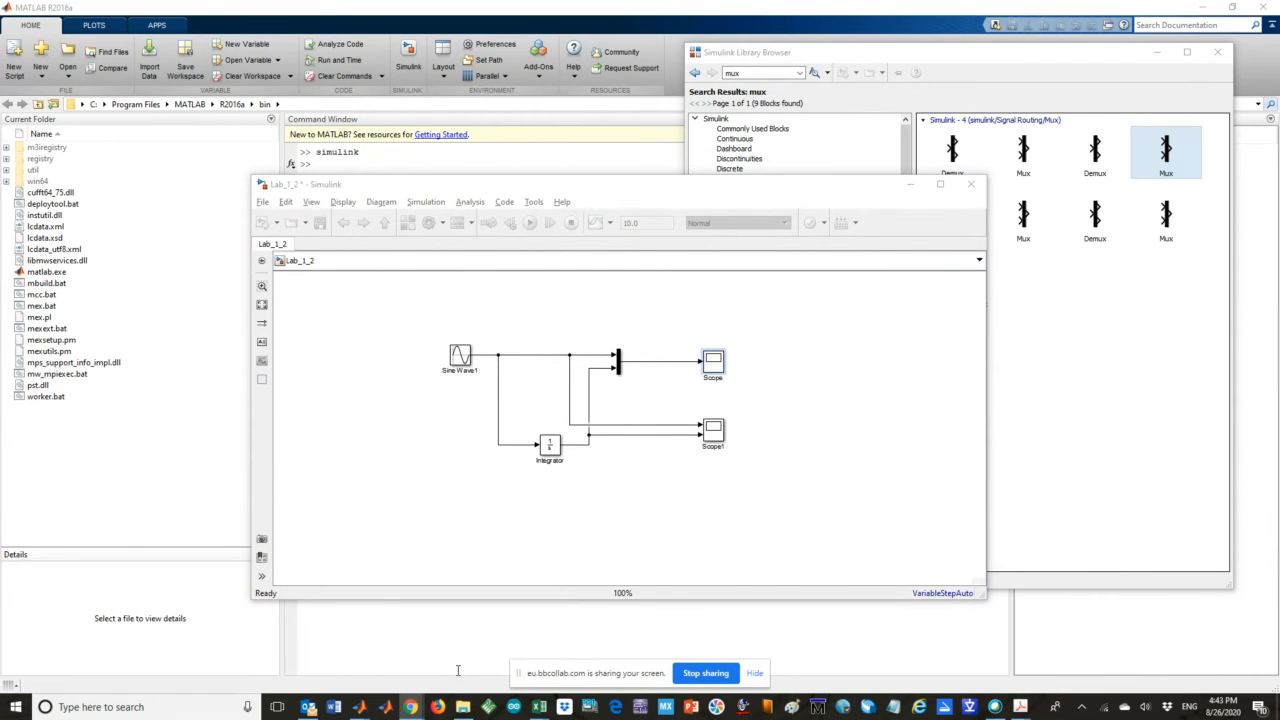
pyautogui.moveTo(411, 705)
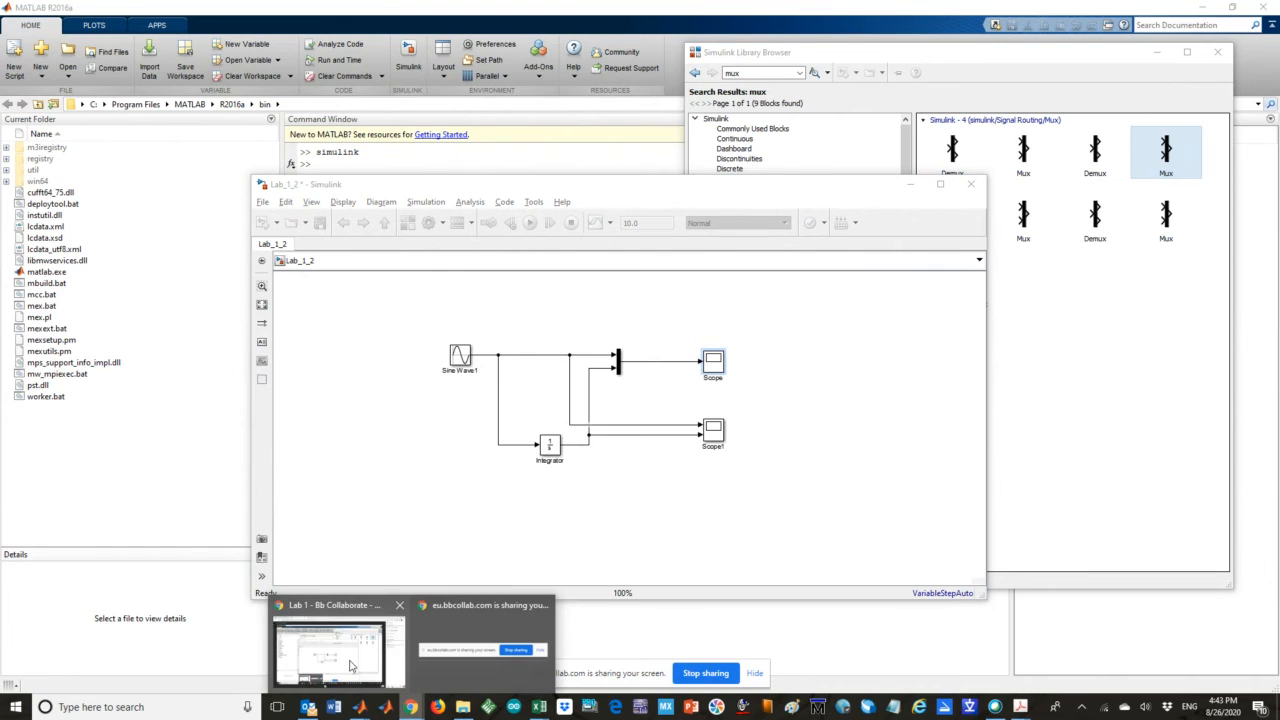
pyautogui.click(352, 666)
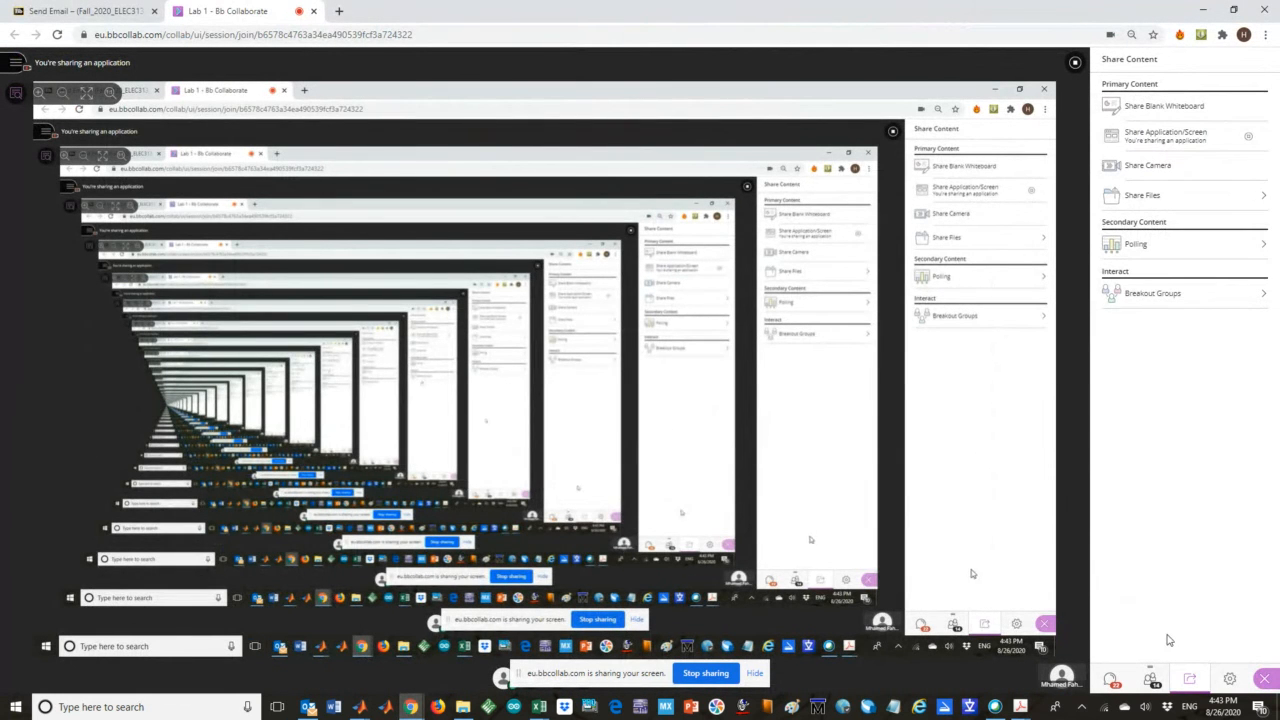
pyautogui.click(1150, 679)
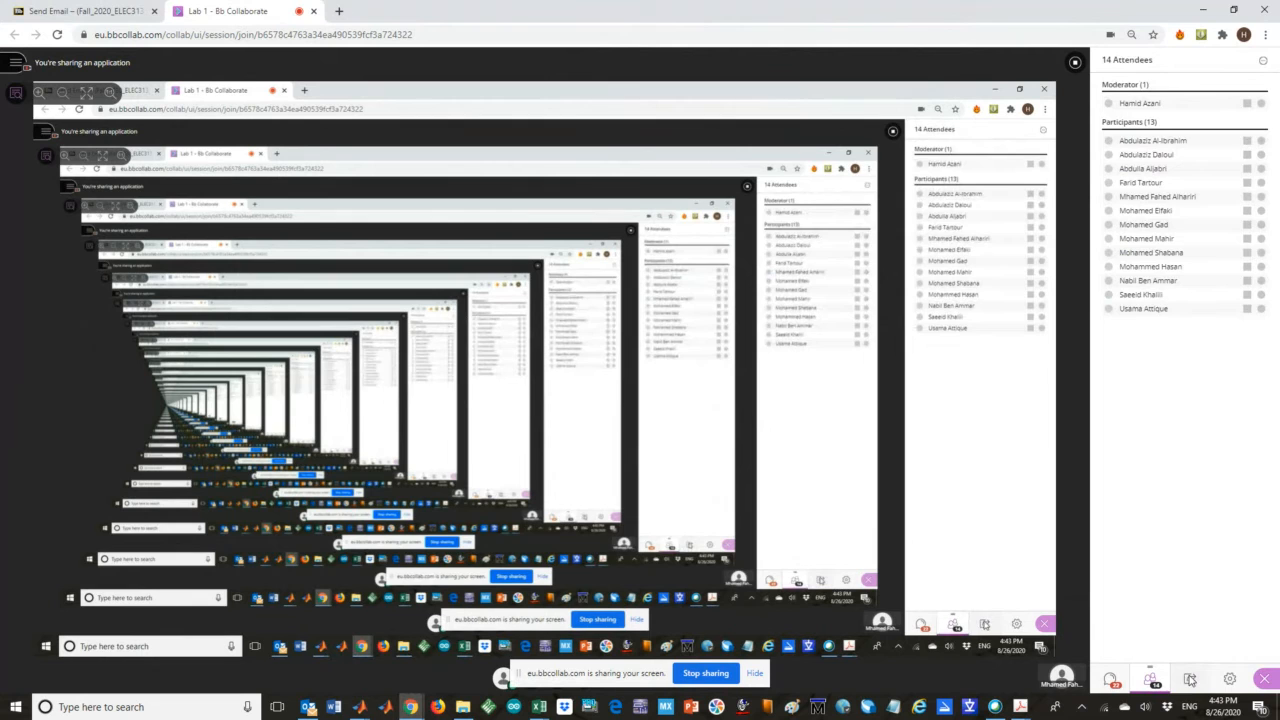
pyautogui.click(1190, 679)
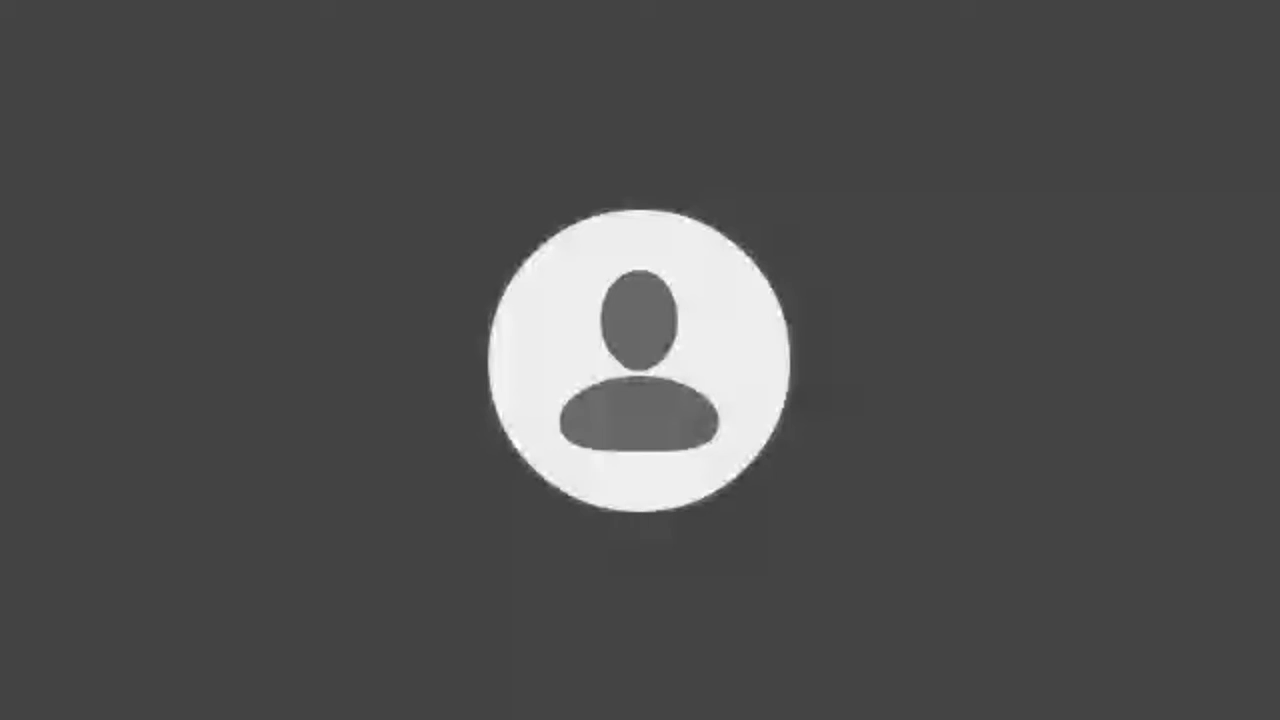
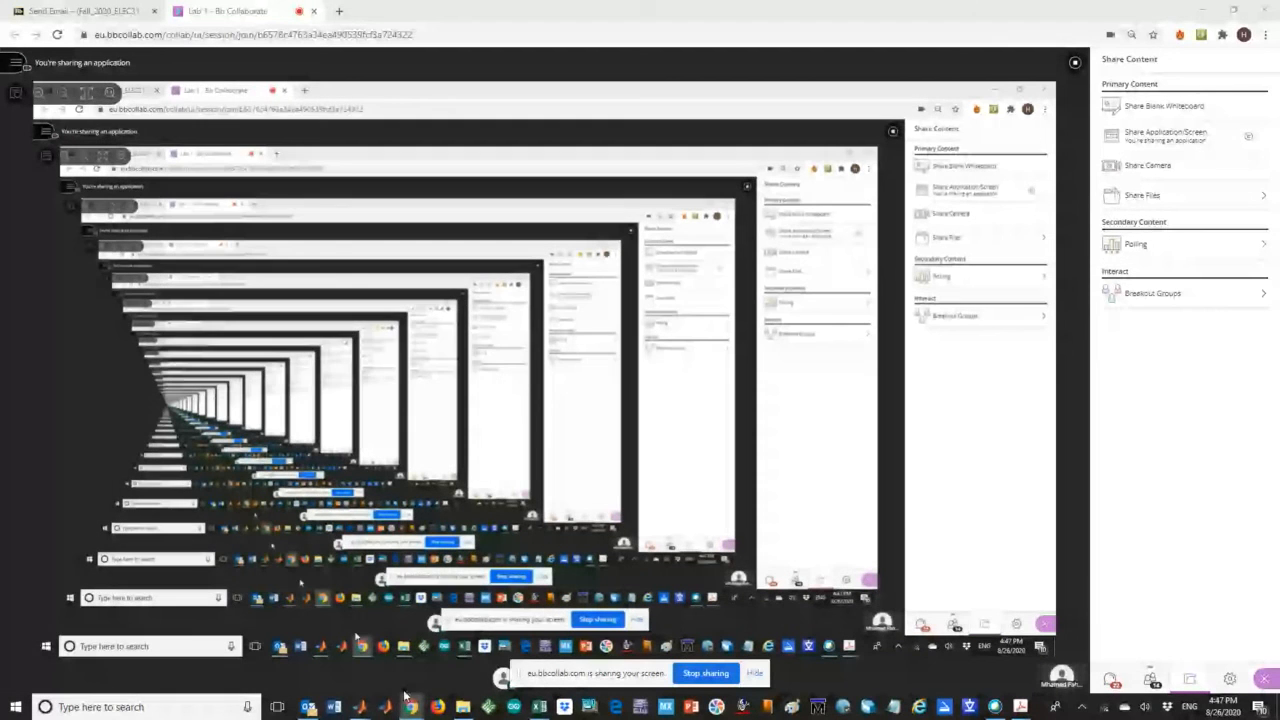
# Switch back to MATLAB and bring the Lab_1_2 Simulink model window to the front
pyautogui.moveTo(360, 707)
pyautogui.click(410, 660)
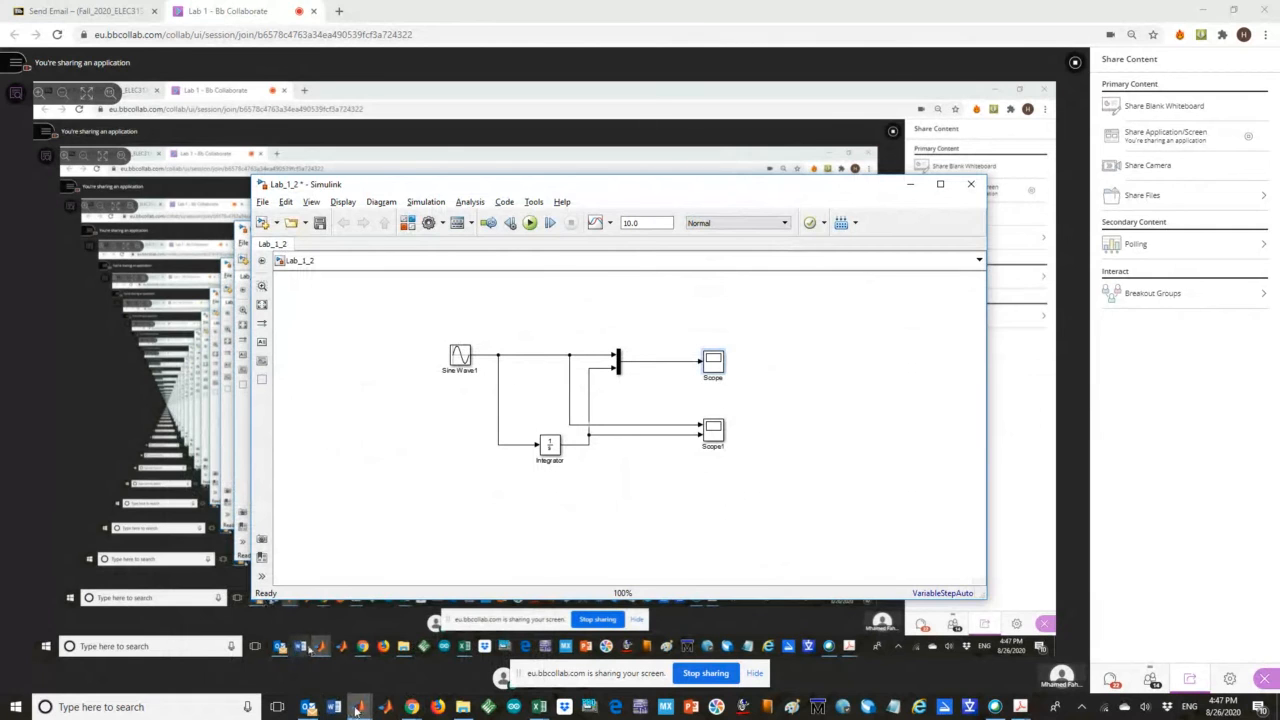
pyautogui.moveTo(357, 707)
pyautogui.click(240, 650)
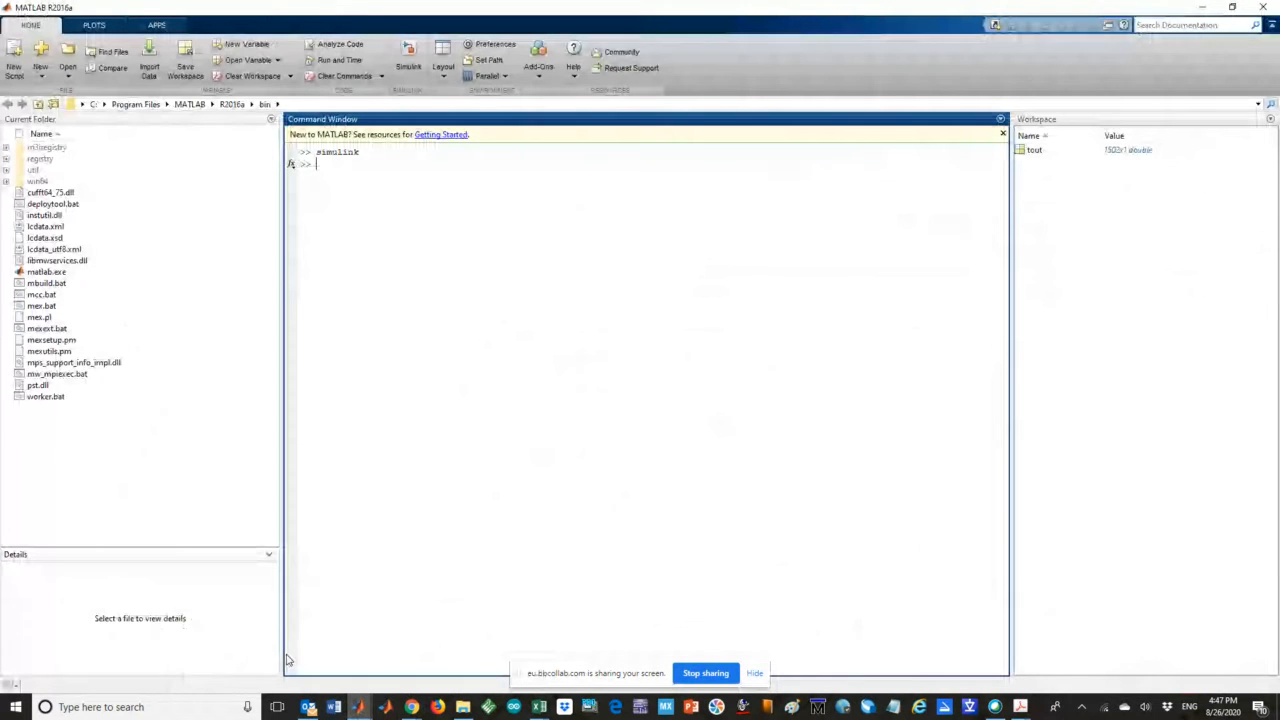
pyautogui.click(385, 707)
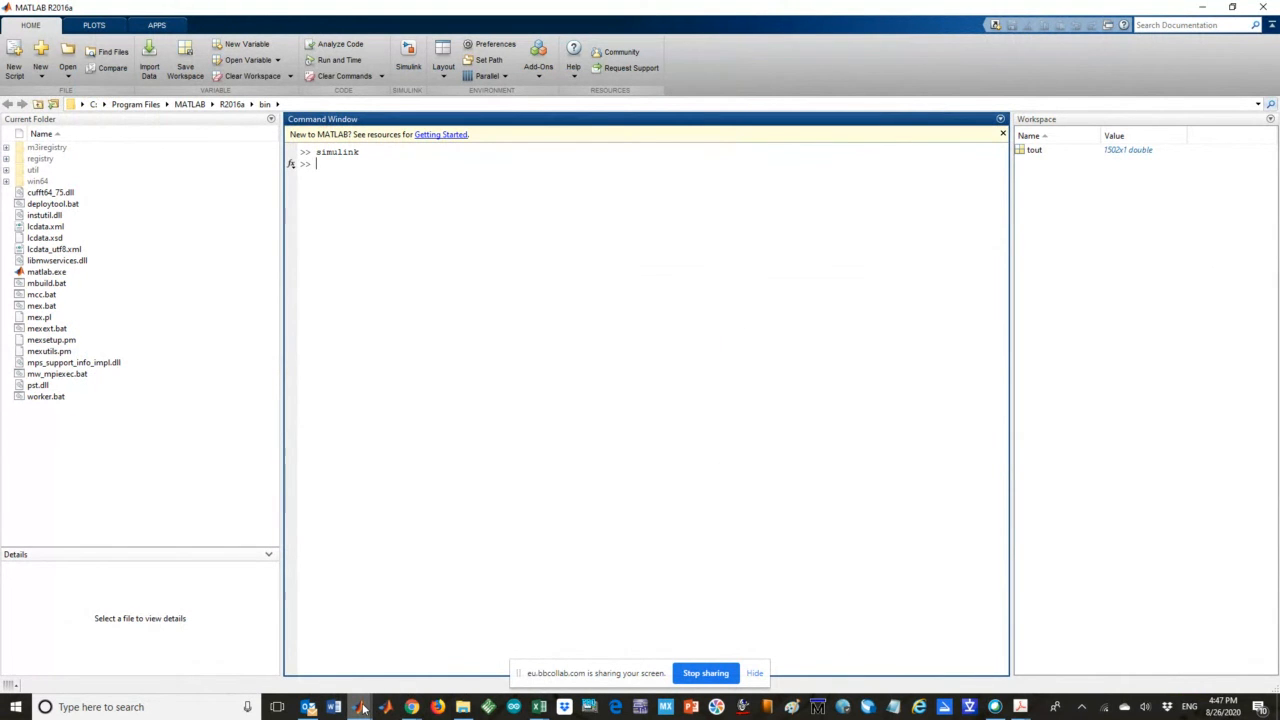
pyautogui.moveTo(362, 707)
pyautogui.click(384, 650)
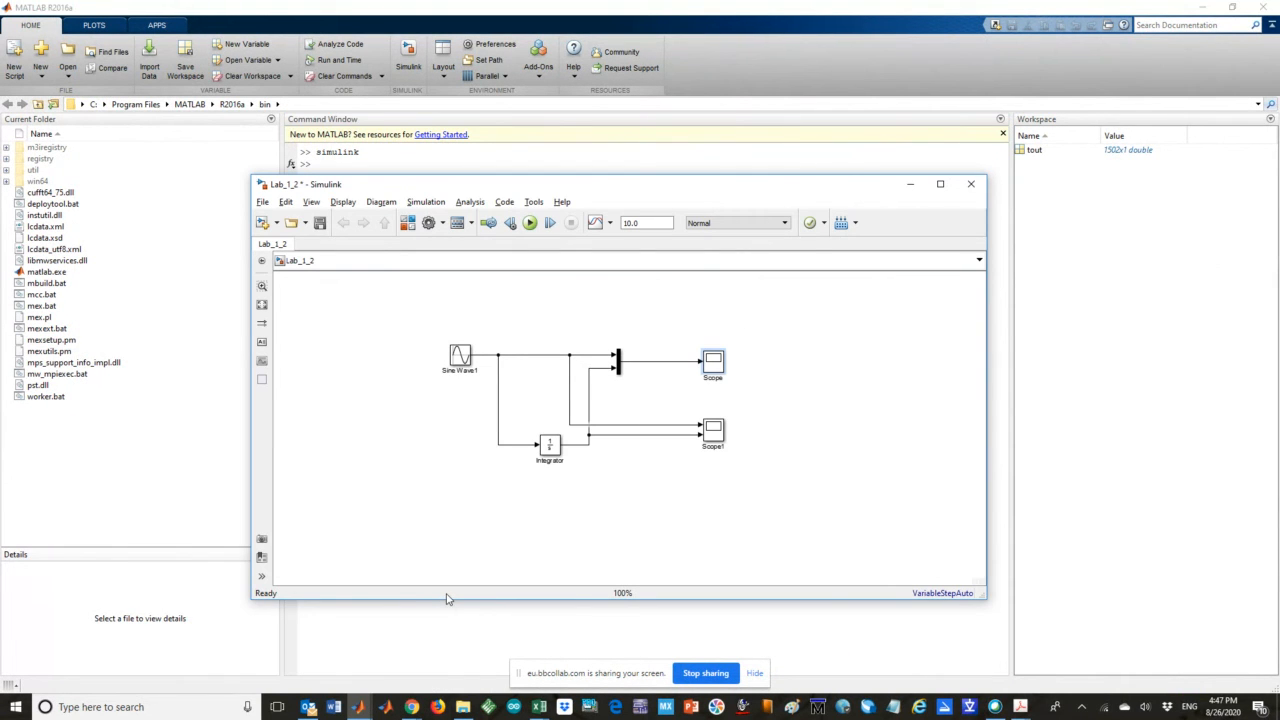
# Set the simulation stop time to 0.2, run the model, and open the Scope fed by the Mux
pyautogui.doubleClick(653, 222)
pyautogui.write('0,')
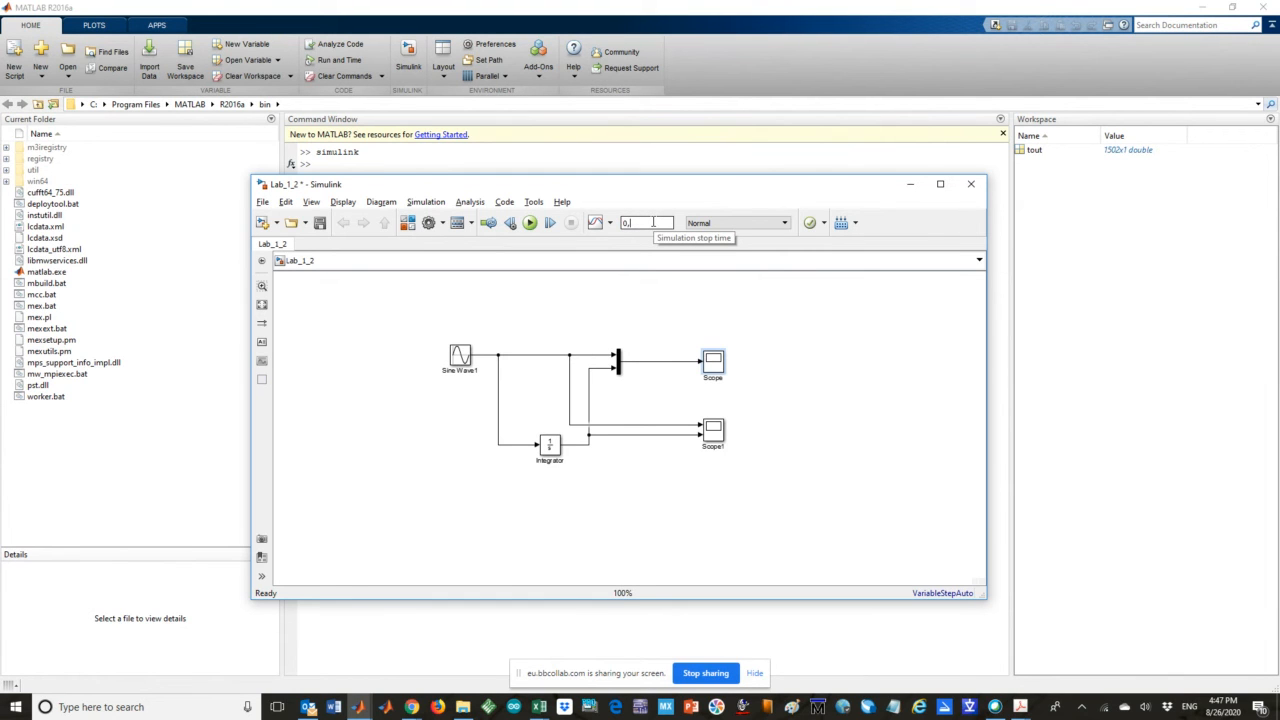
pyautogui.write('.2')
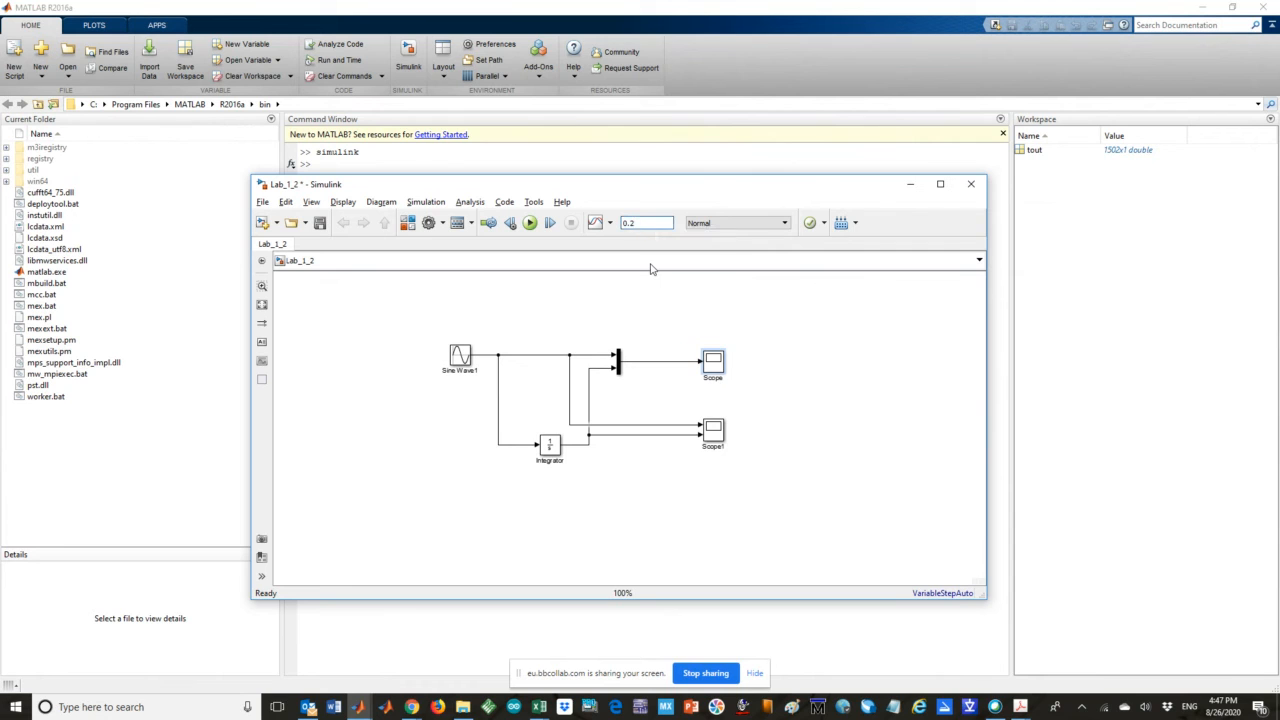
pyautogui.click(530, 223)
pyautogui.doubleClick(713, 360)
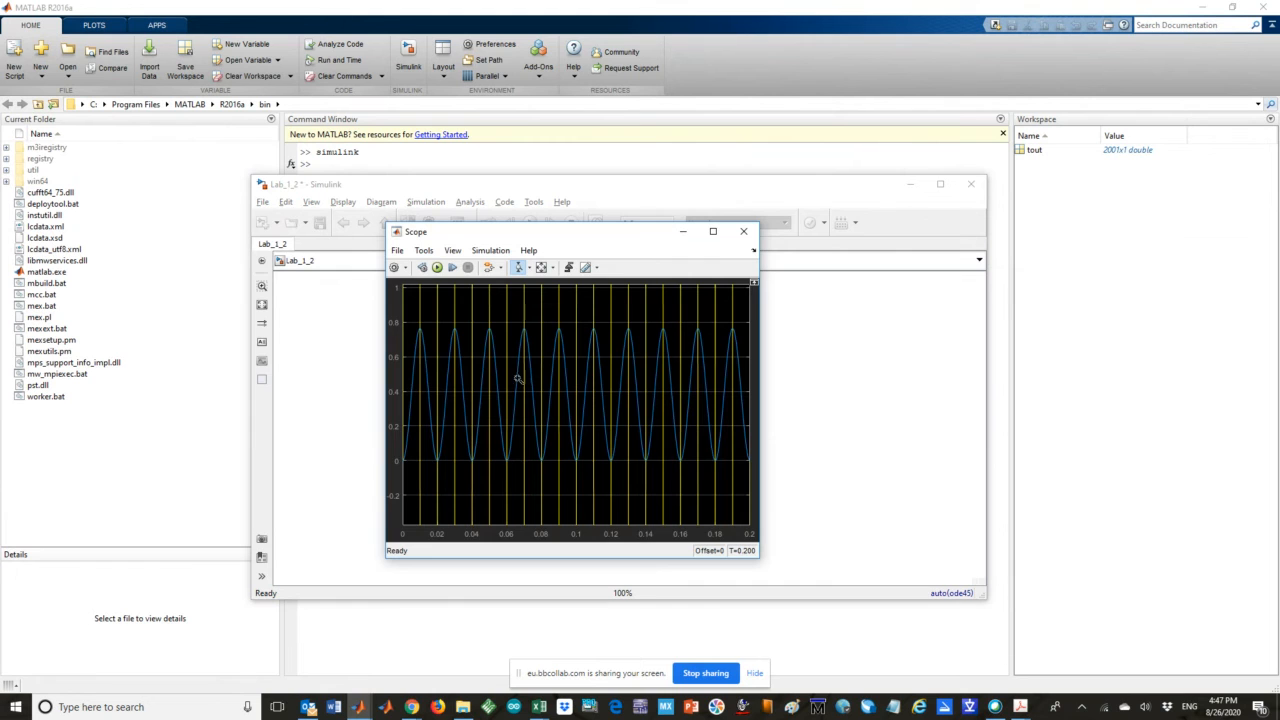
# Scale the Scope's axes to fit both signals and enlarge the Scope window
pyautogui.click(541, 268)
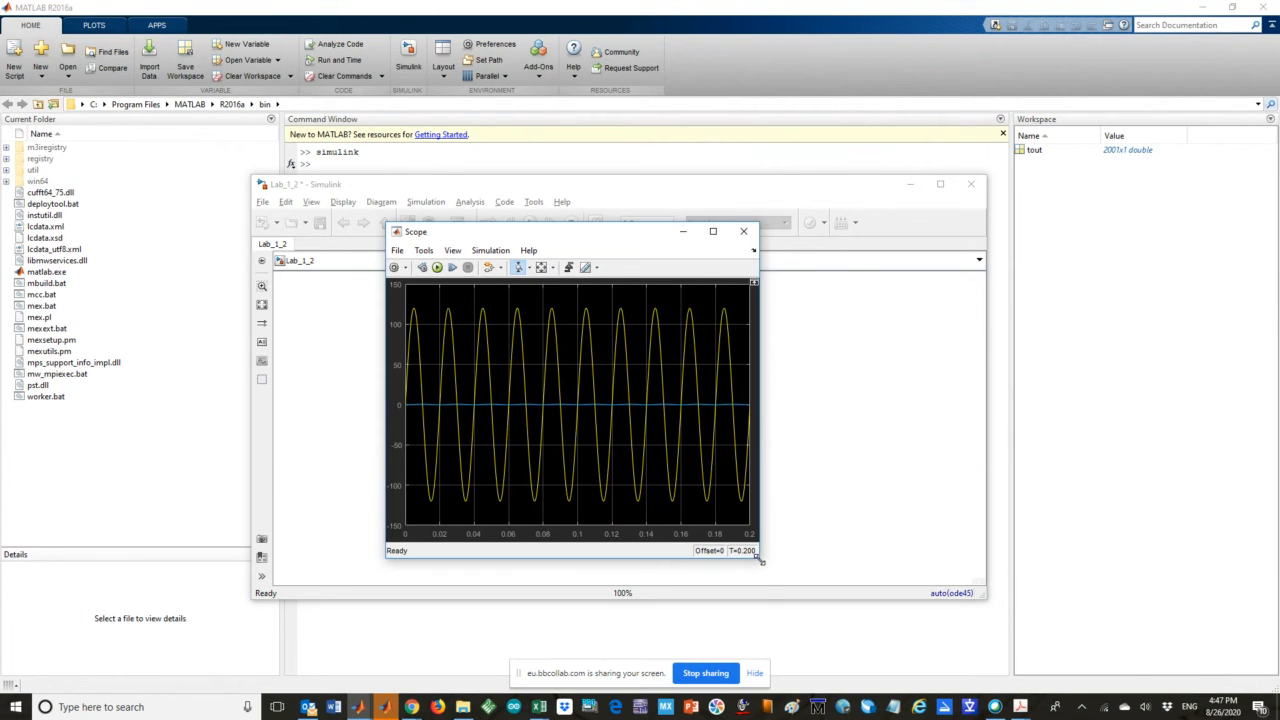
pyautogui.moveTo(760, 561); pyautogui.dragTo(1048, 637)
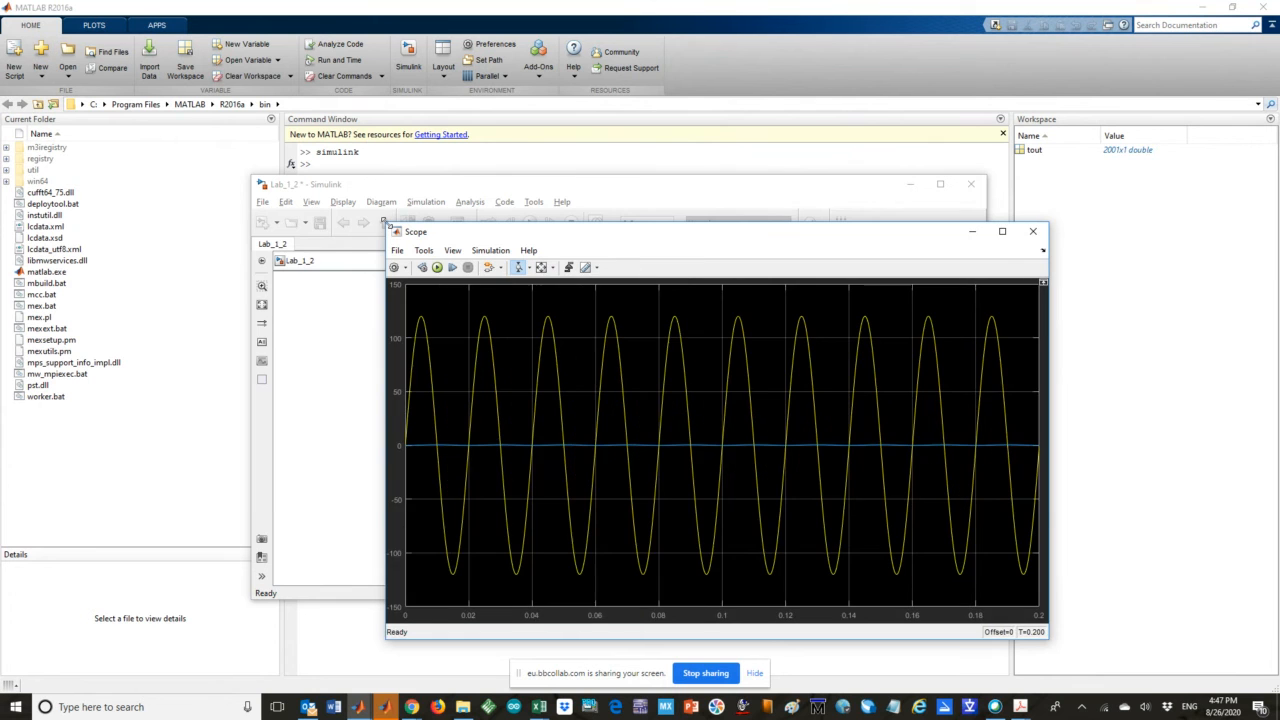
pyautogui.moveTo(383, 222); pyautogui.dragTo(225, 90)
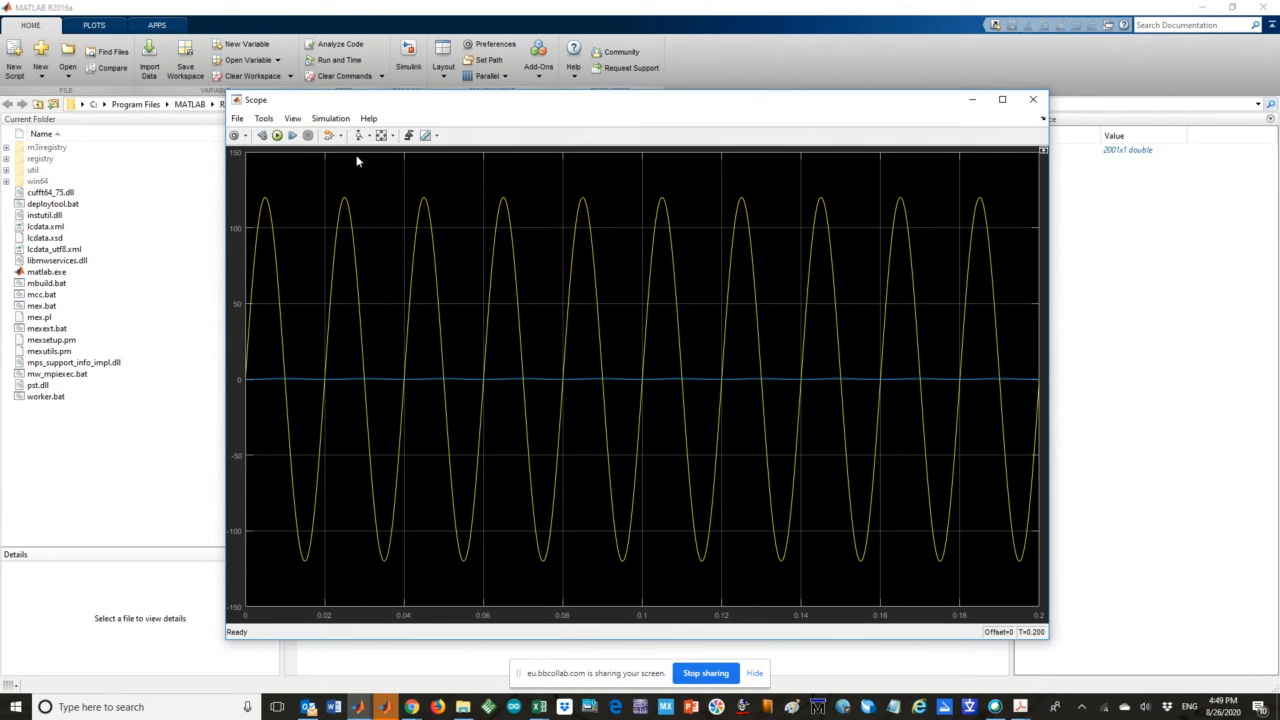
# Zoom the Scope vertically around zero to examine the small integral waveform, and restore the full view of both signals
pyautogui.click(356, 139)
pyautogui.moveTo(374, 390); pyautogui.dragTo(366, 375)
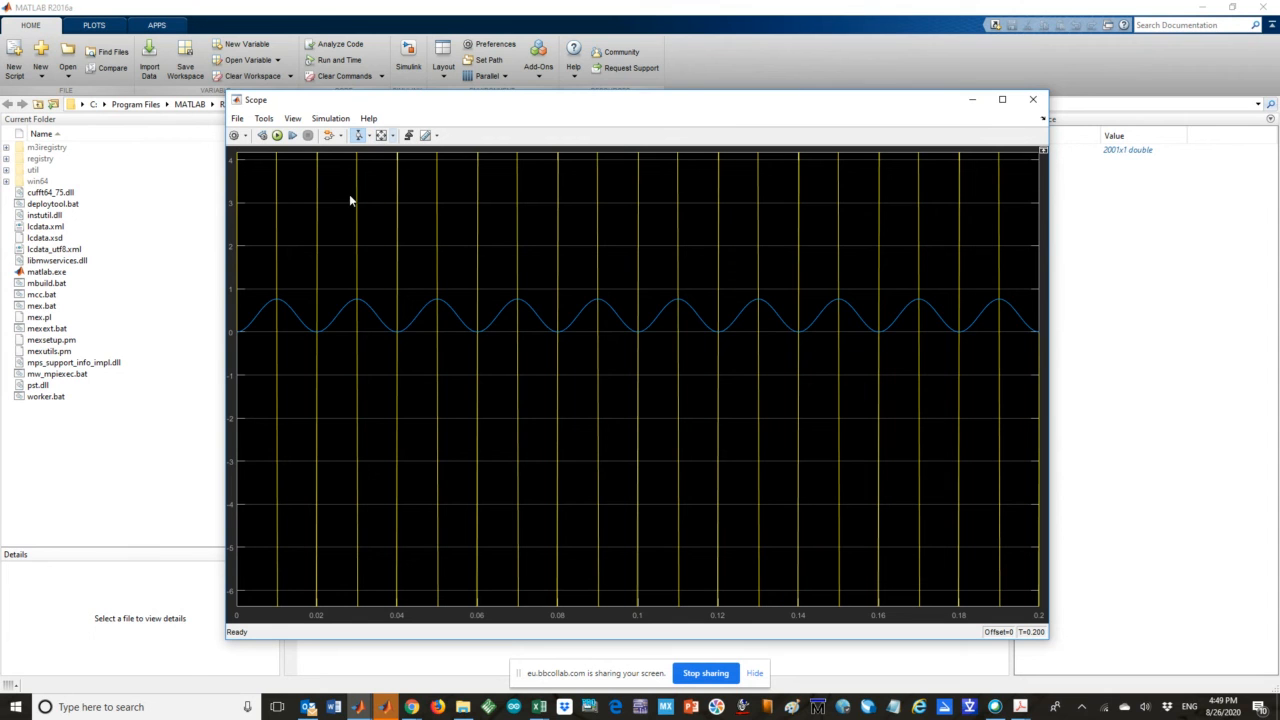
pyautogui.hotkey('ctrl', 'a')
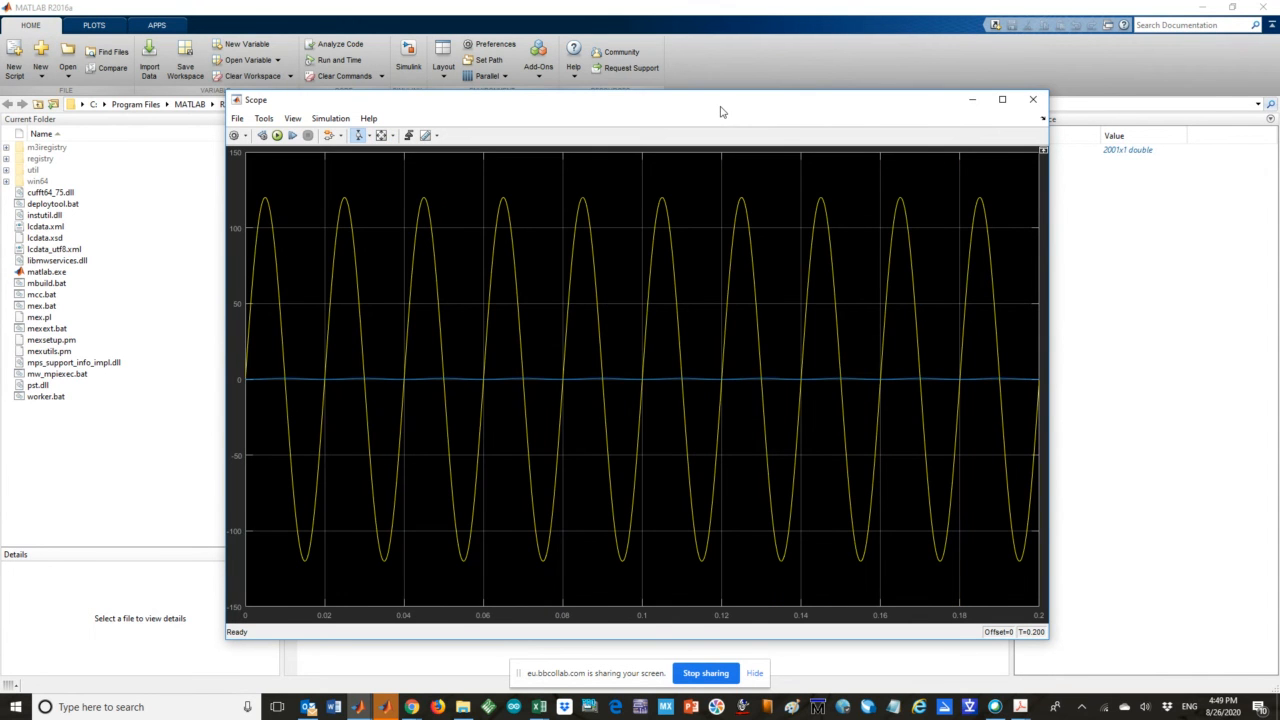
# Minimize the Scope window, and open Scope1 with its window enlarged for the two separate plots
pyautogui.moveTo(721, 112); pyautogui.dragTo(797, 89)
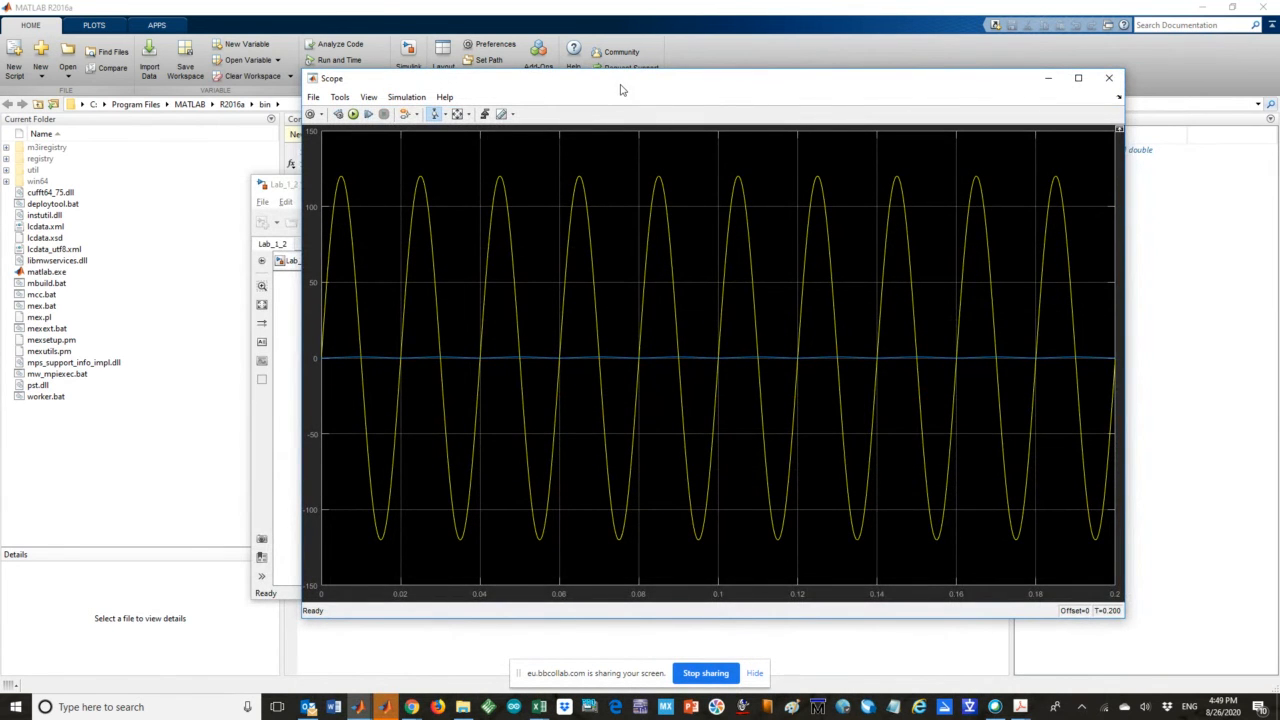
pyautogui.moveTo(623, 84); pyautogui.dragTo(564, 85)
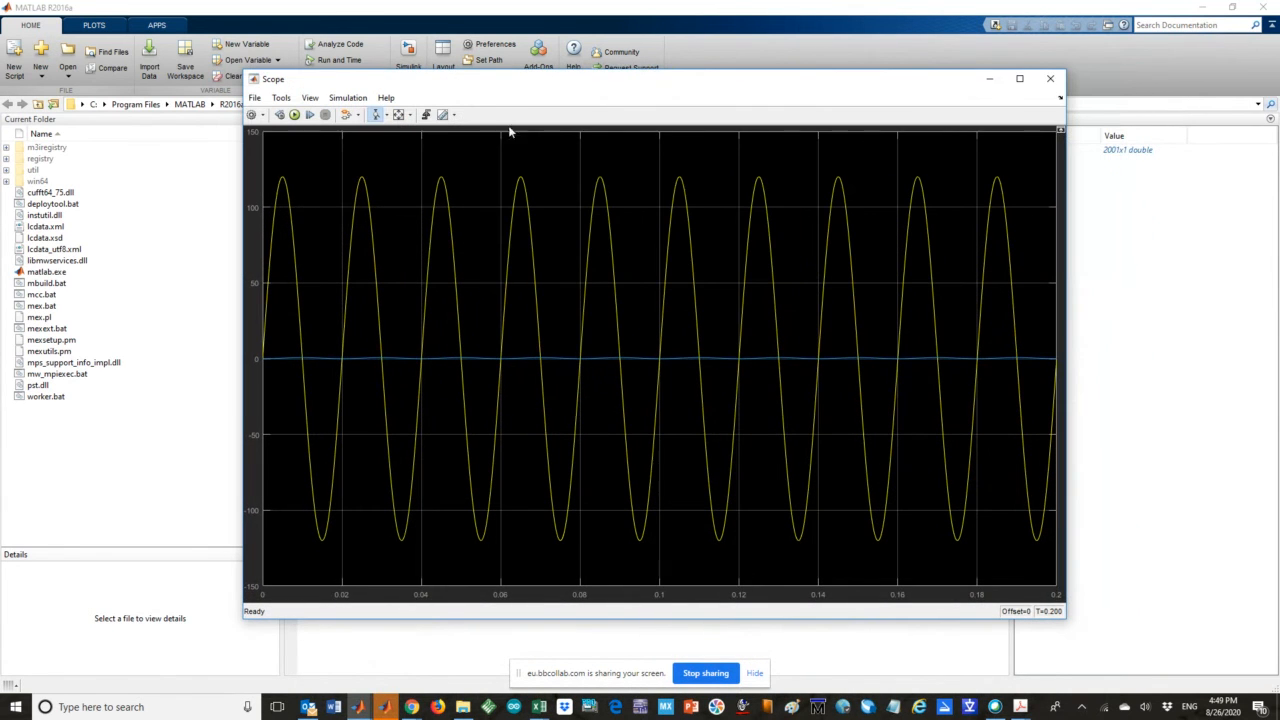
pyautogui.click(989, 78)
pyautogui.doubleClick(714, 431)
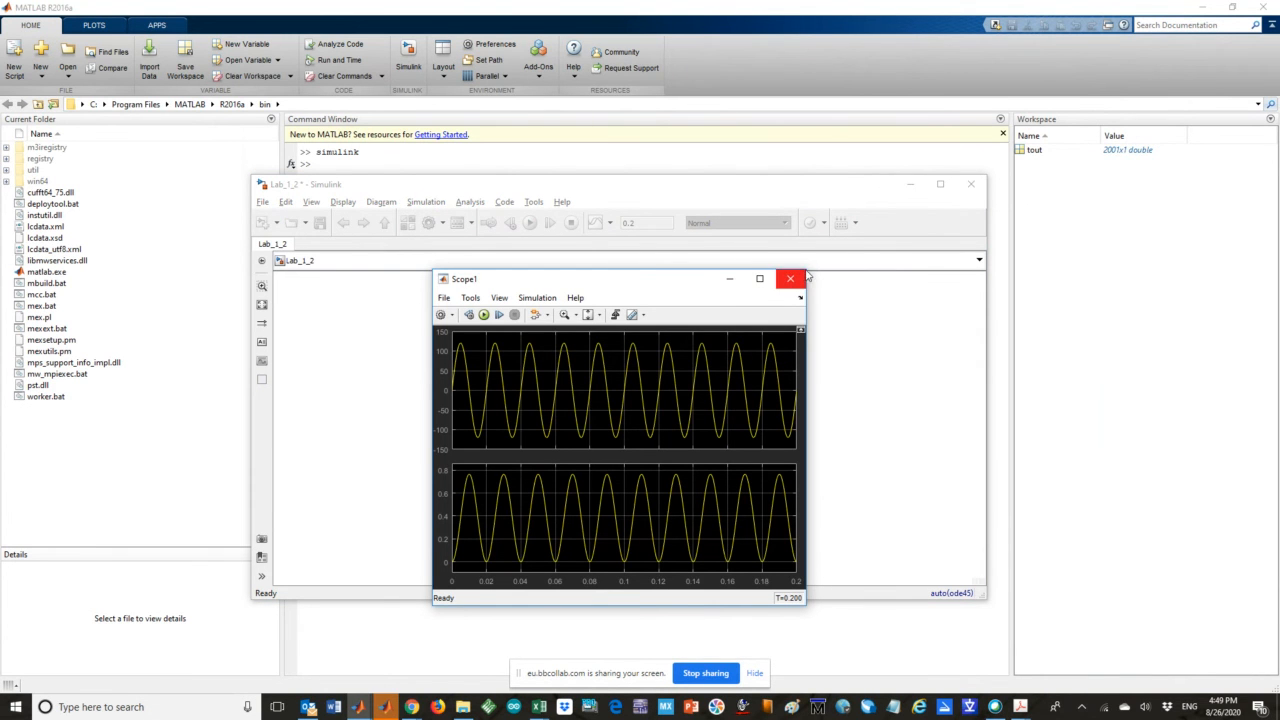
pyautogui.moveTo(803, 268); pyautogui.dragTo(1100, 171)
pyautogui.moveTo(432, 172); pyautogui.dragTo(428, 110)
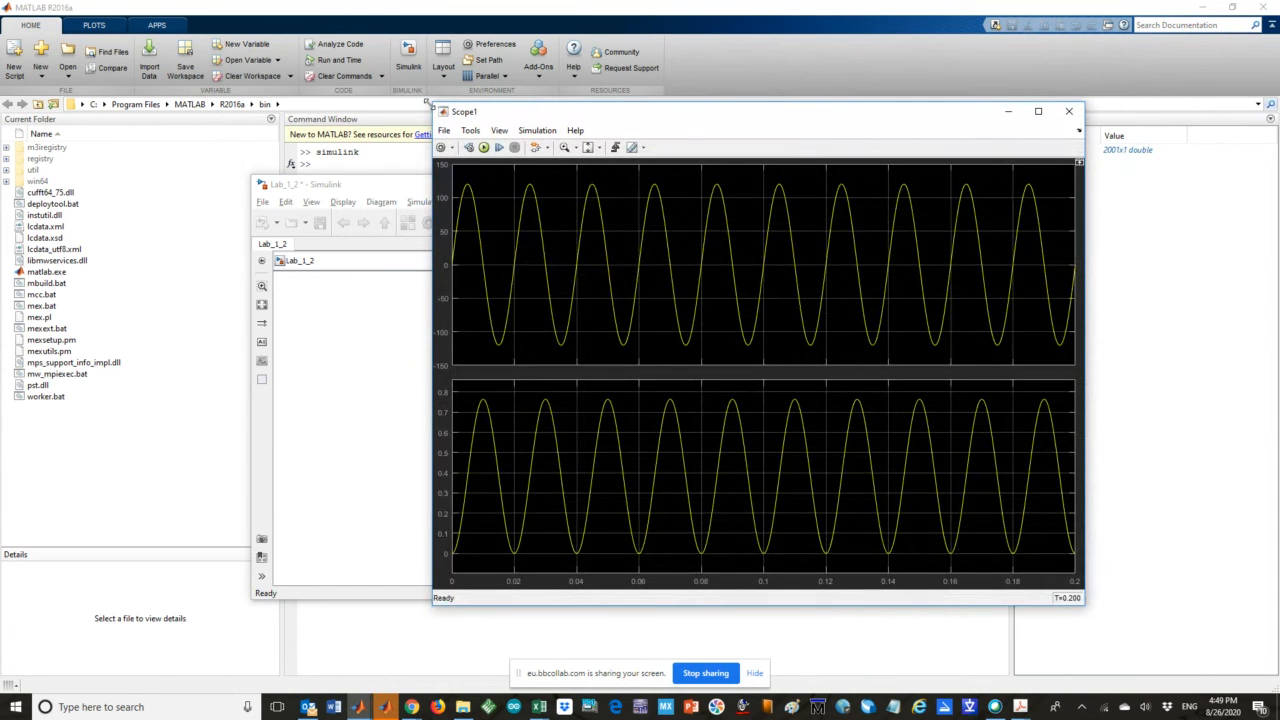
pyautogui.moveTo(428, 104); pyautogui.dragTo(213, 72)
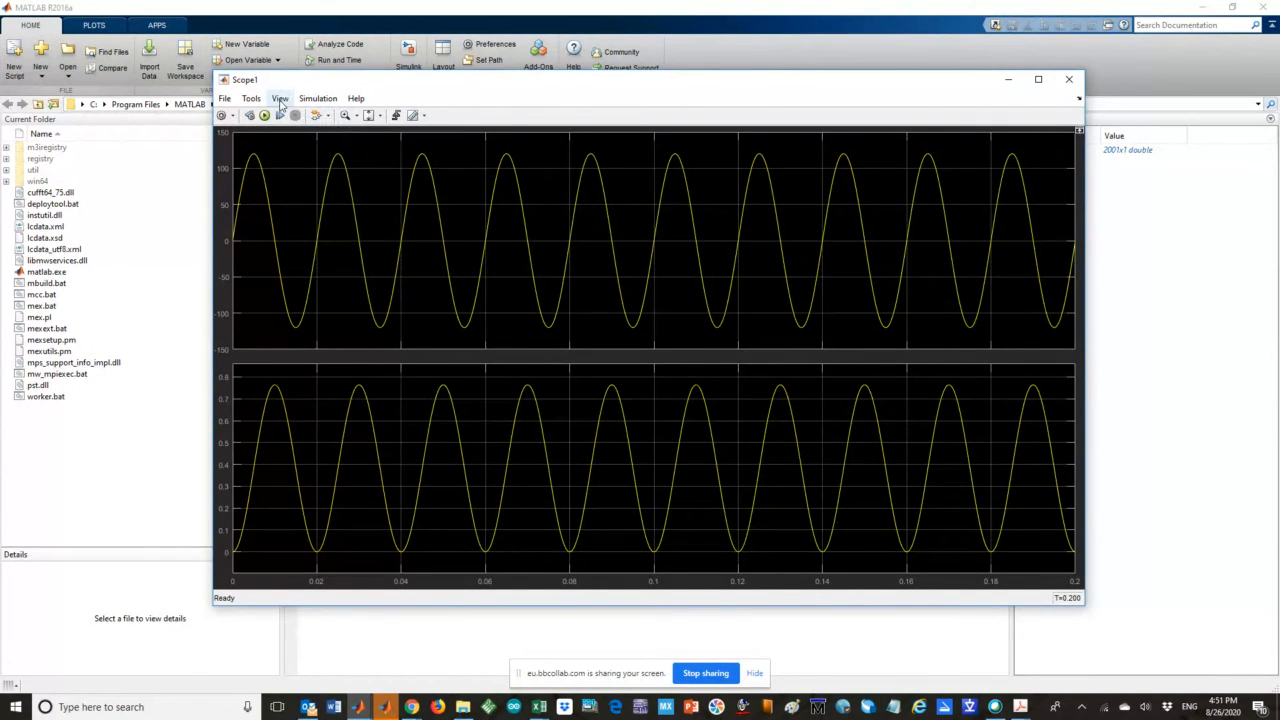
# In Scope1's style settings, set the axes background and the figure color to white, and apply them
pyautogui.click(280, 99)
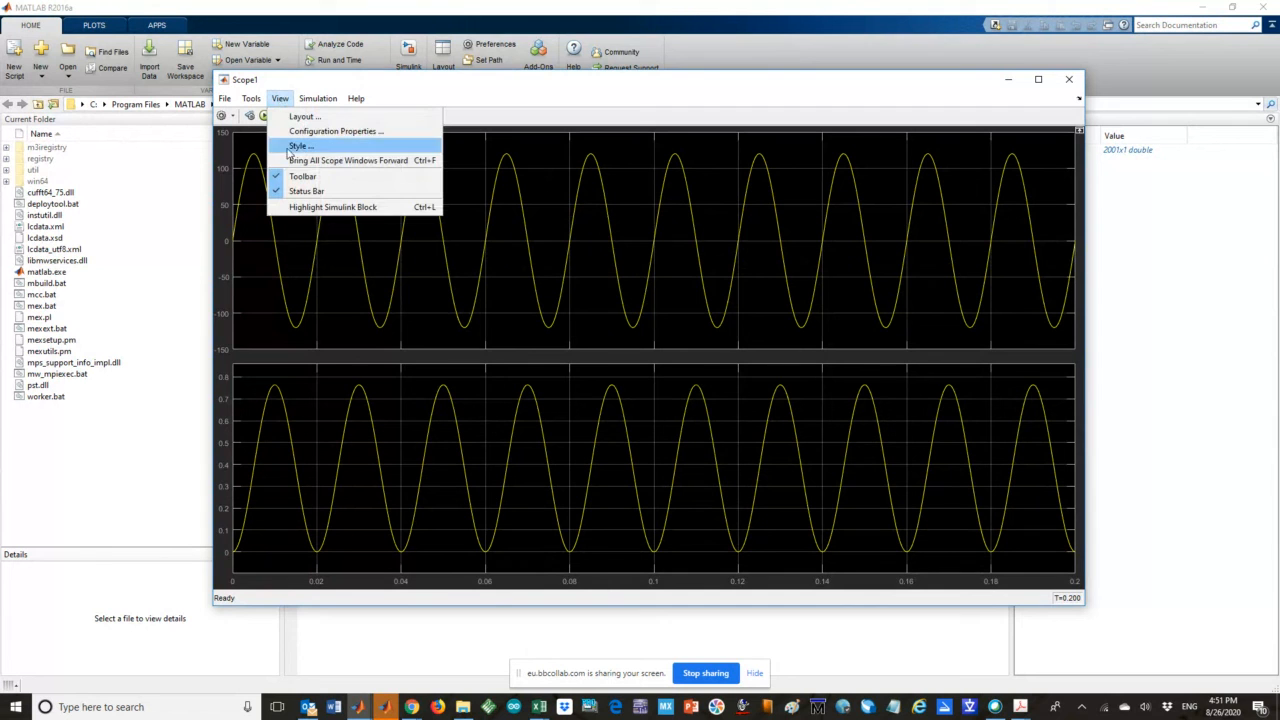
pyautogui.click(299, 147)
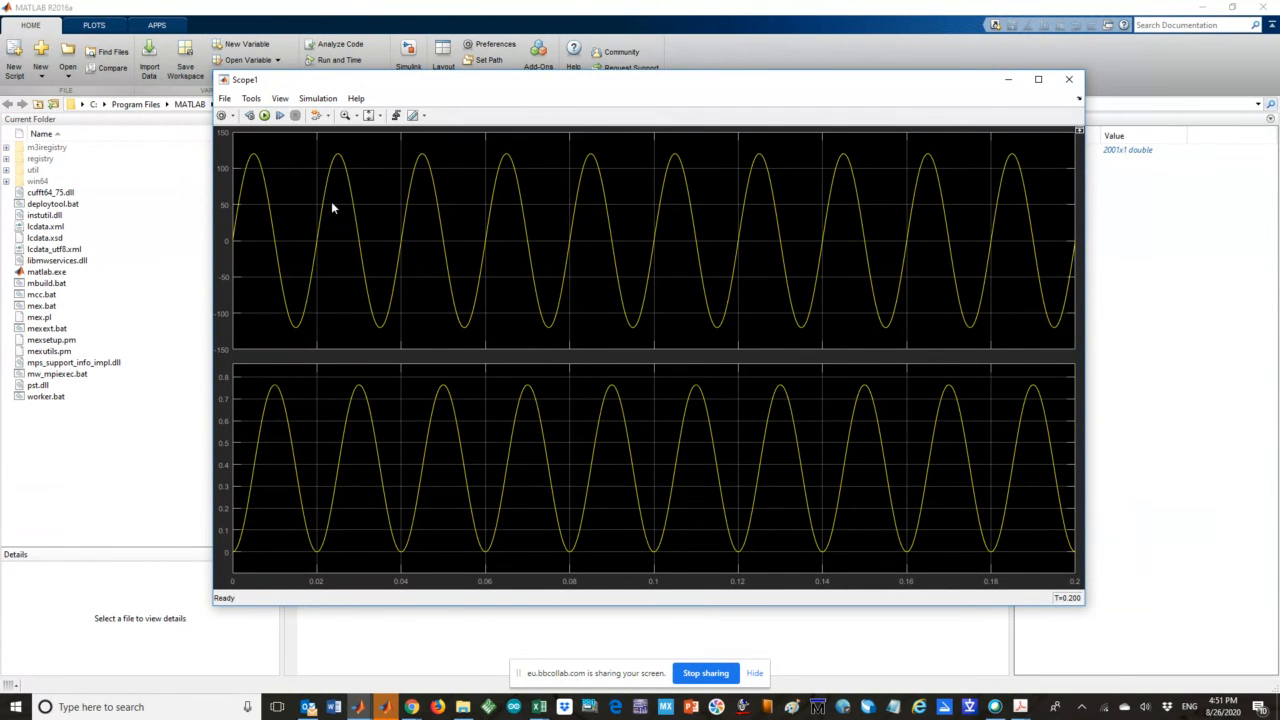
pyautogui.click(333, 207)
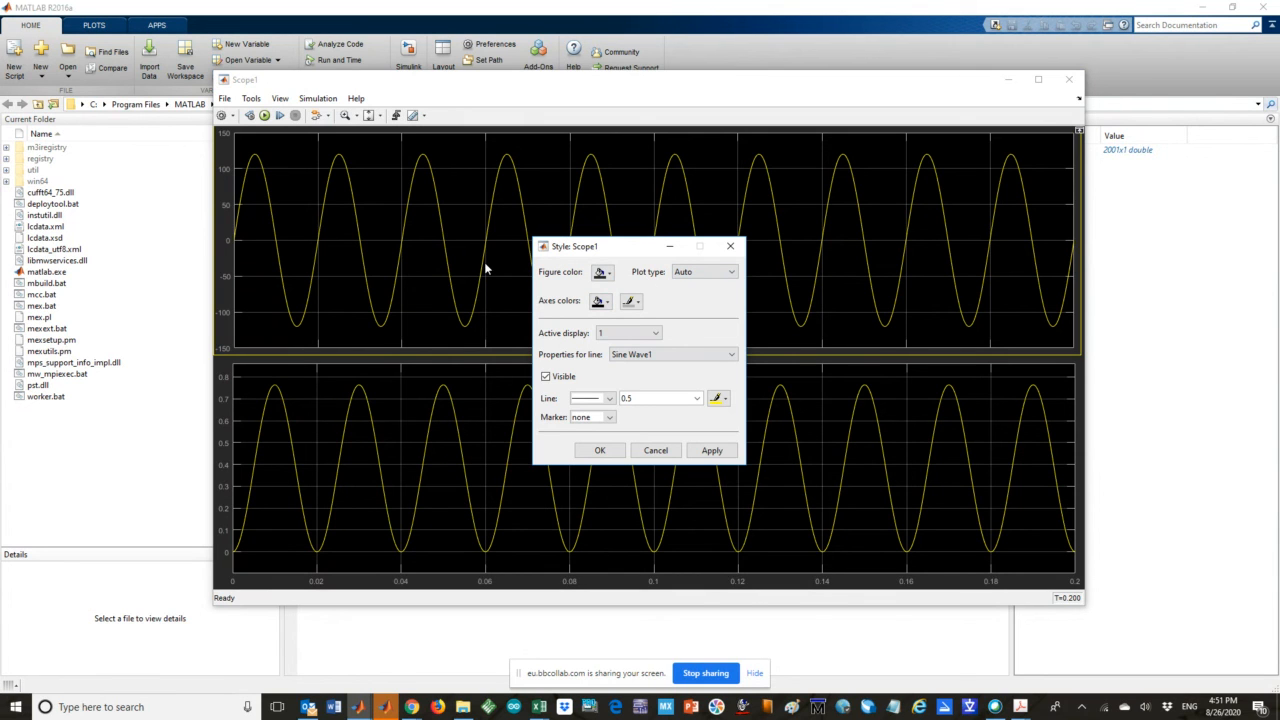
pyautogui.click(607, 304)
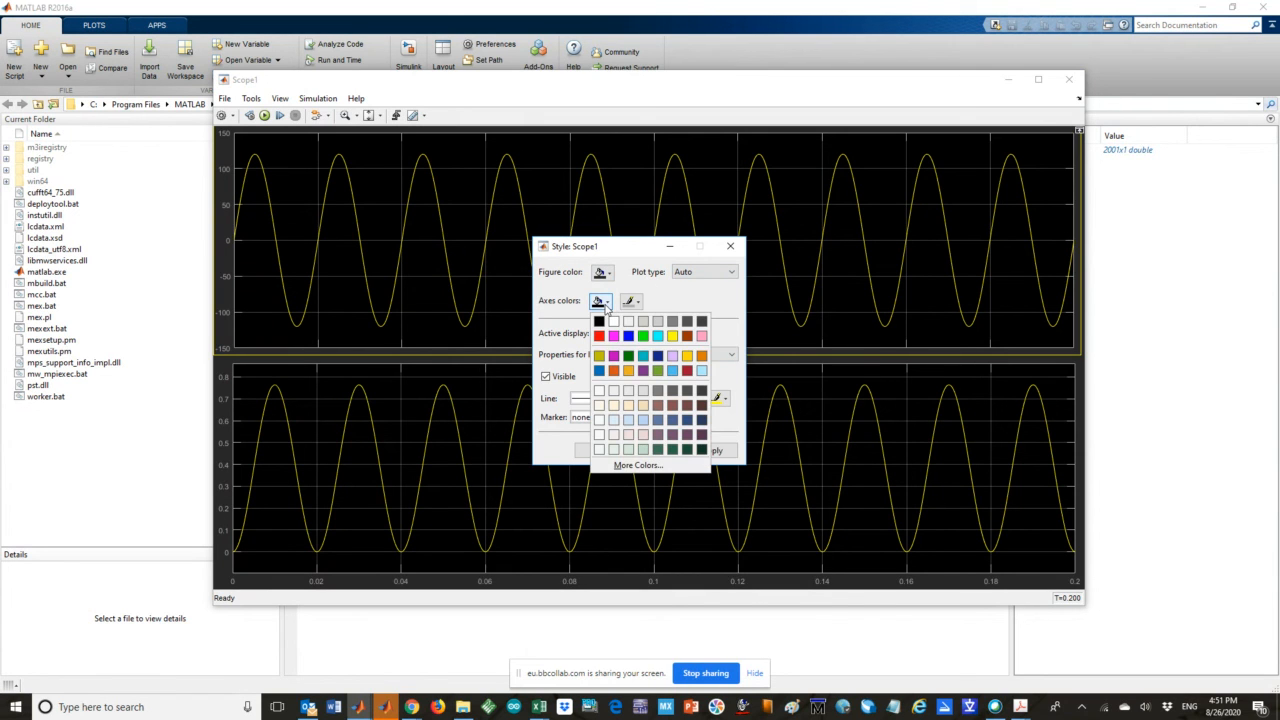
pyautogui.click(614, 321)
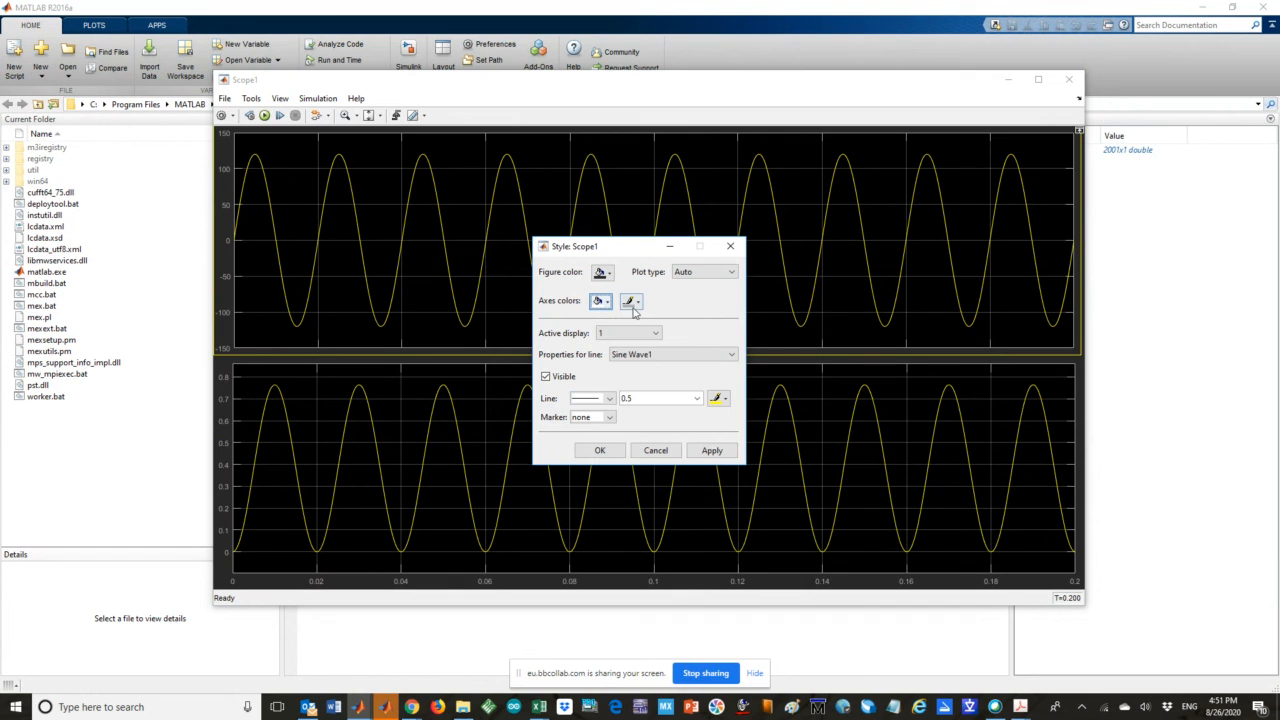
pyautogui.click(708, 452)
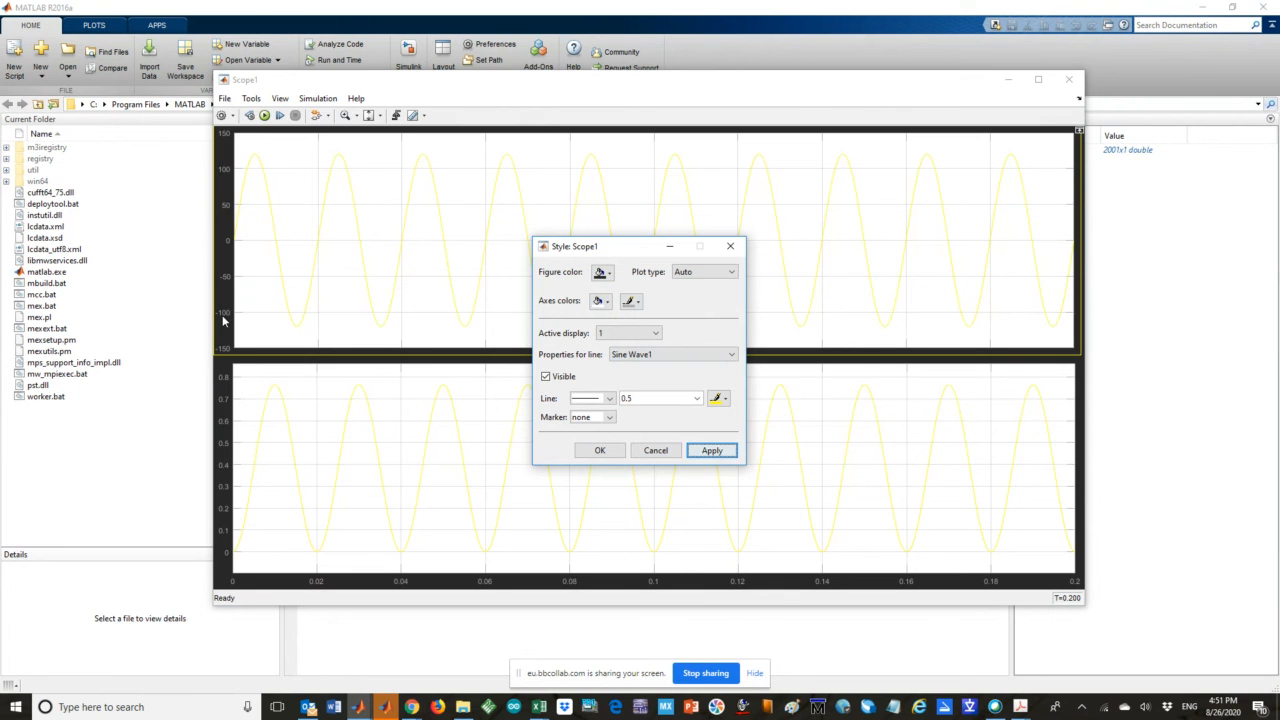
pyautogui.click(608, 275)
pyautogui.click(611, 290)
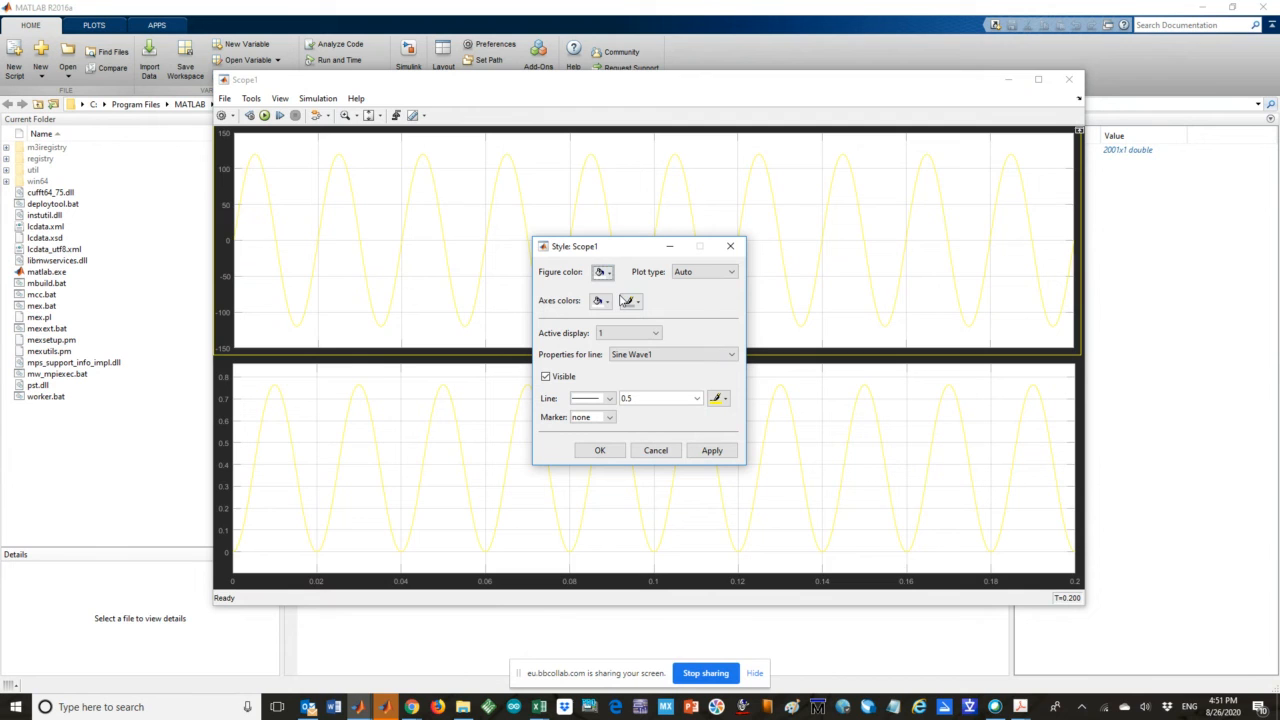
pyautogui.click(705, 451)
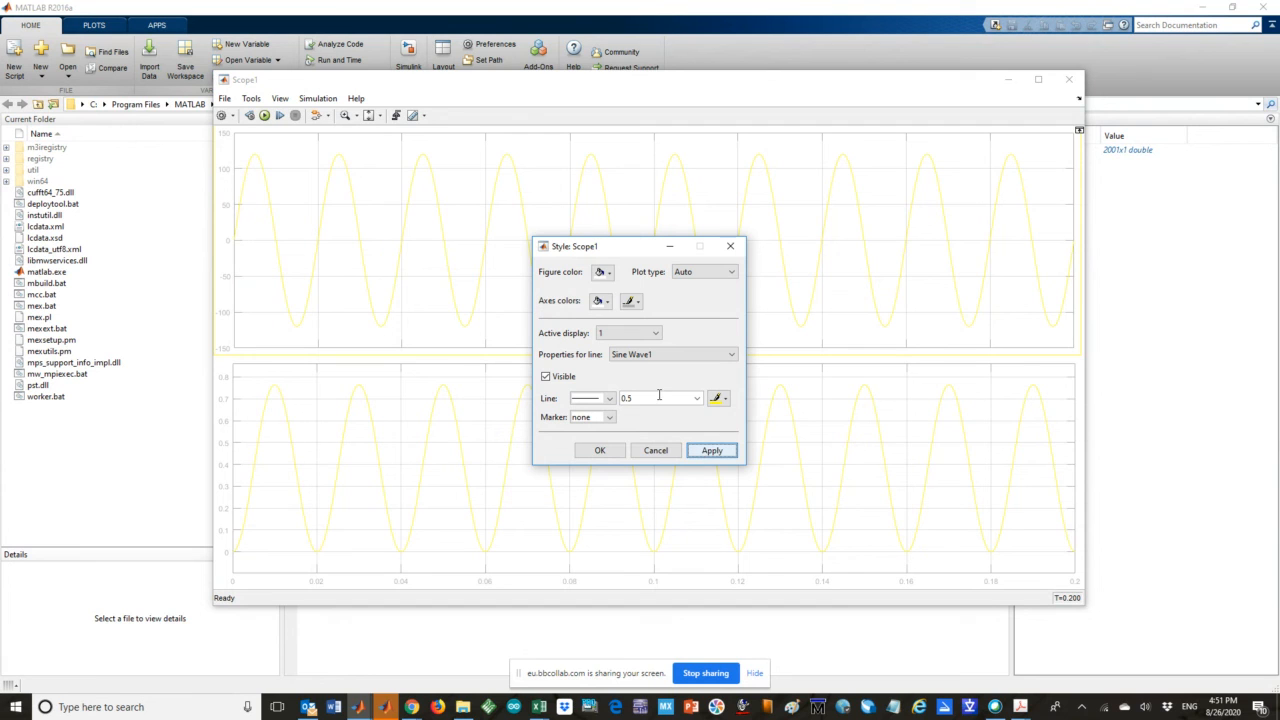
# For the Sine Wave1 line on display 1, set the line width to 2.0 and the color to red
pyautogui.click(613, 337)
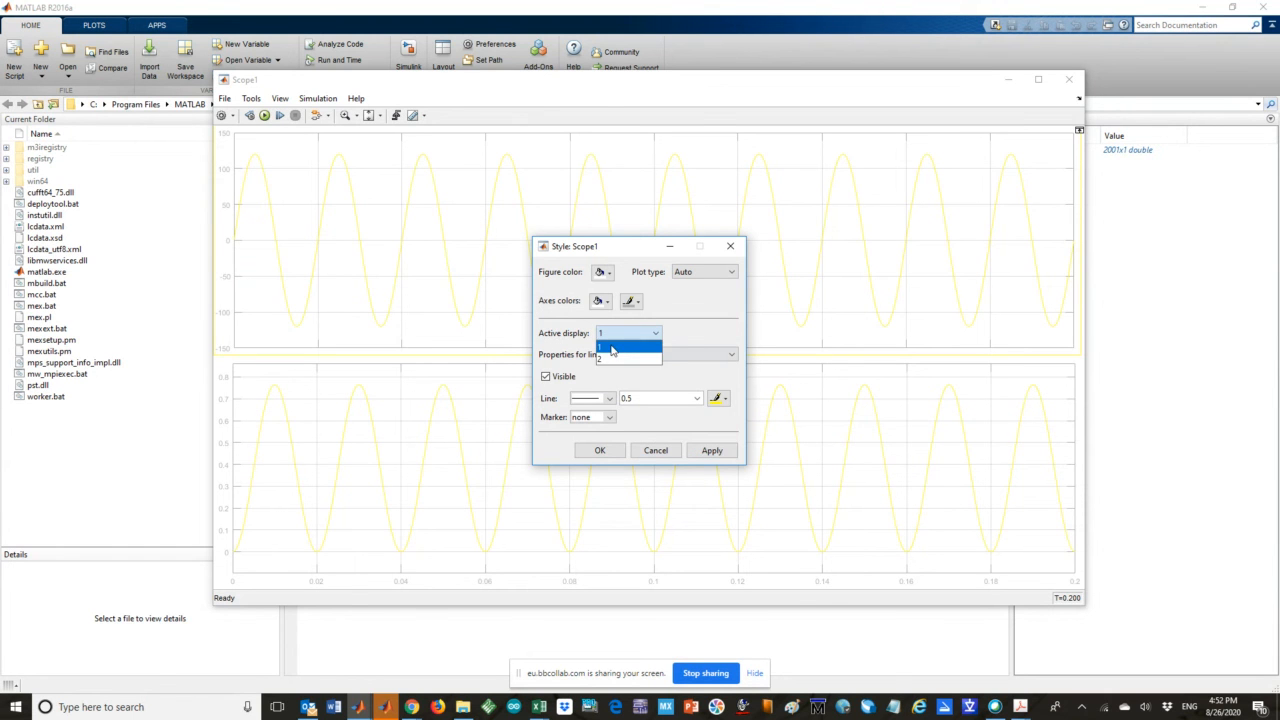
pyautogui.click(613, 358)
pyautogui.click(610, 333)
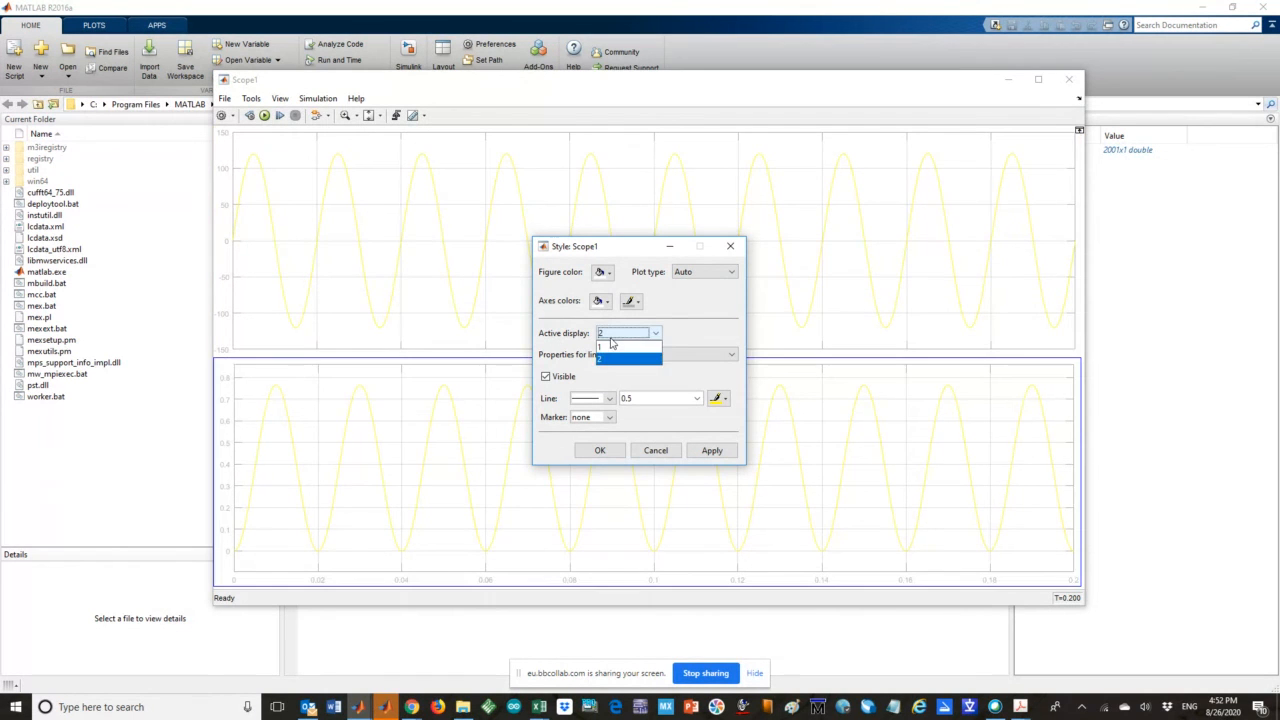
pyautogui.click(607, 347)
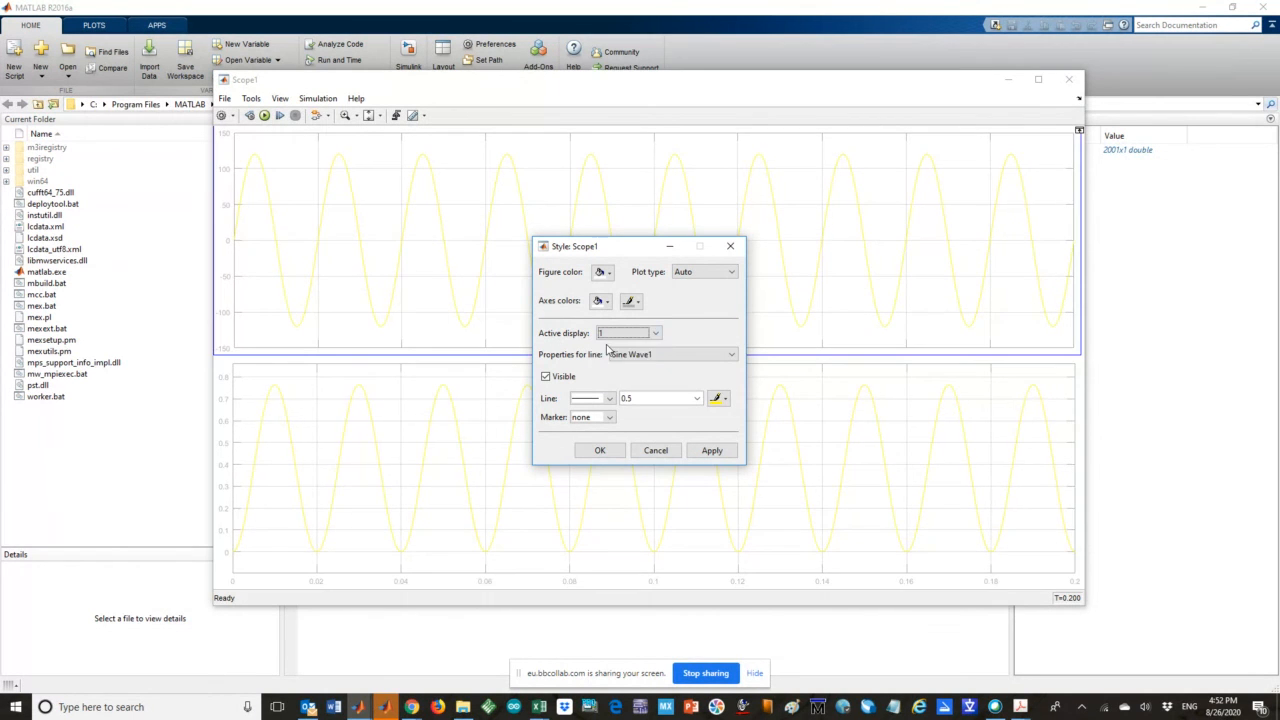
pyautogui.click(697, 400)
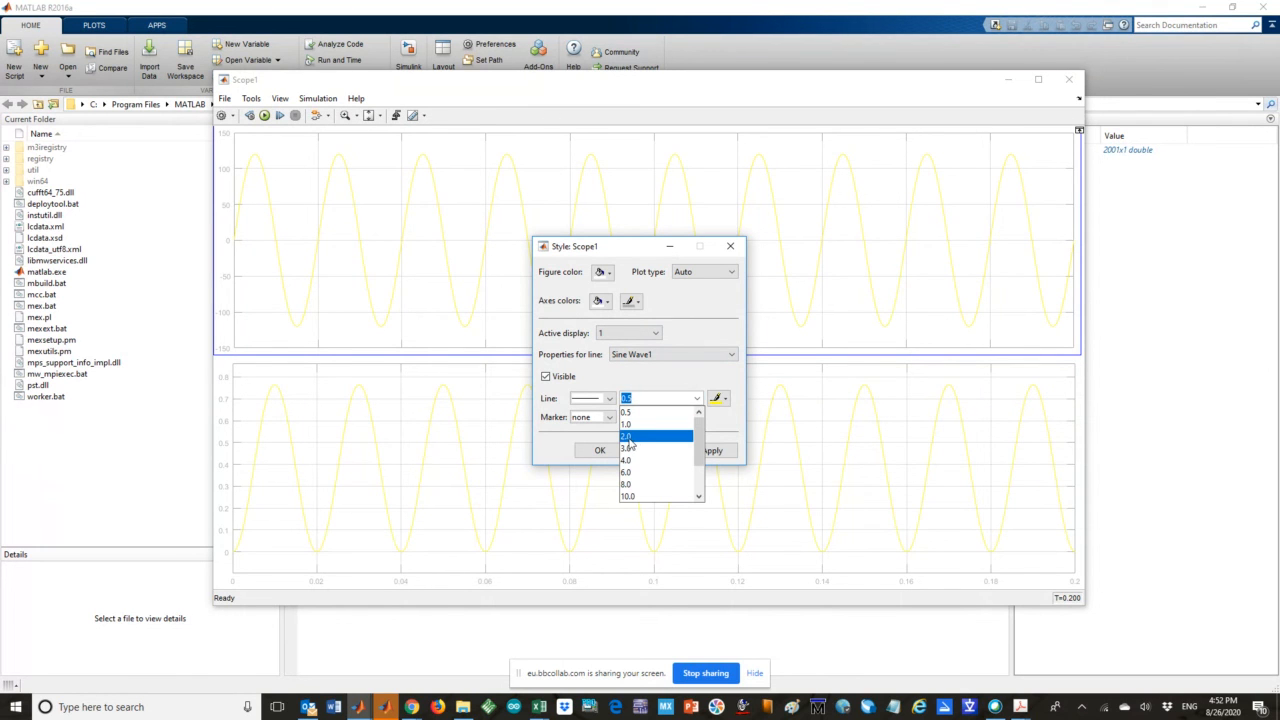
pyautogui.click(628, 437)
pyautogui.click(716, 398)
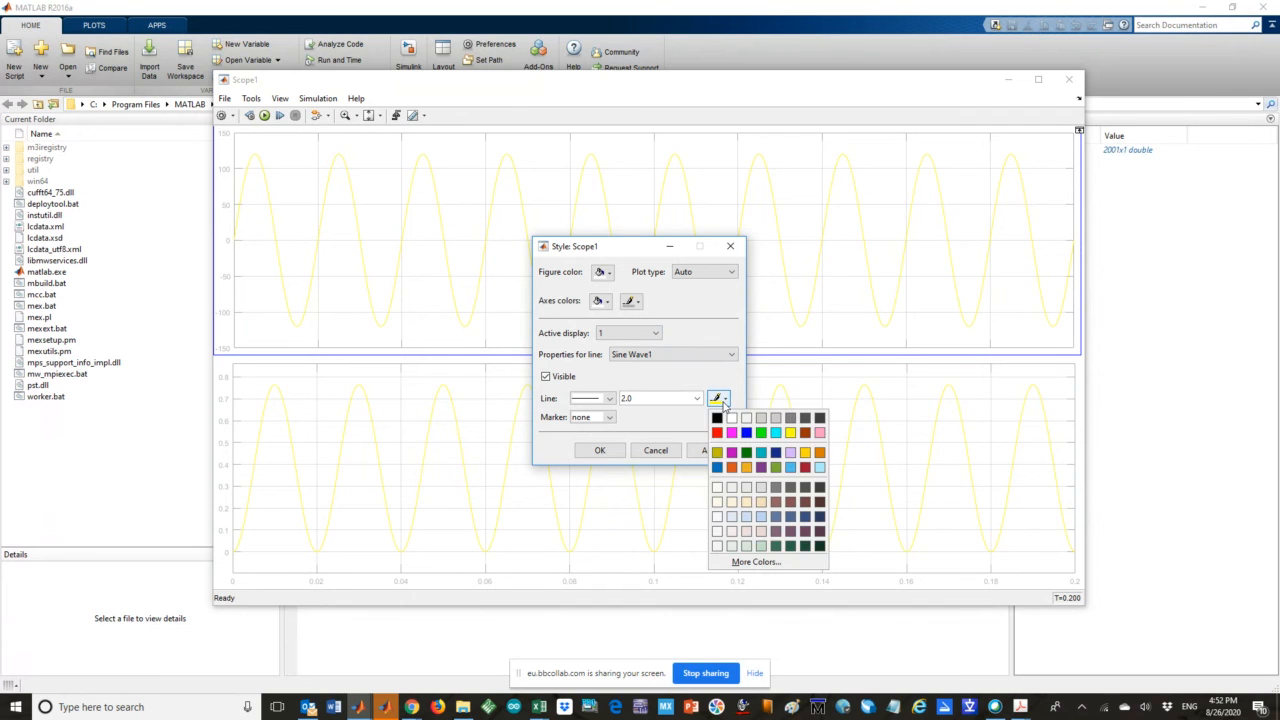
pyautogui.click(716, 433)
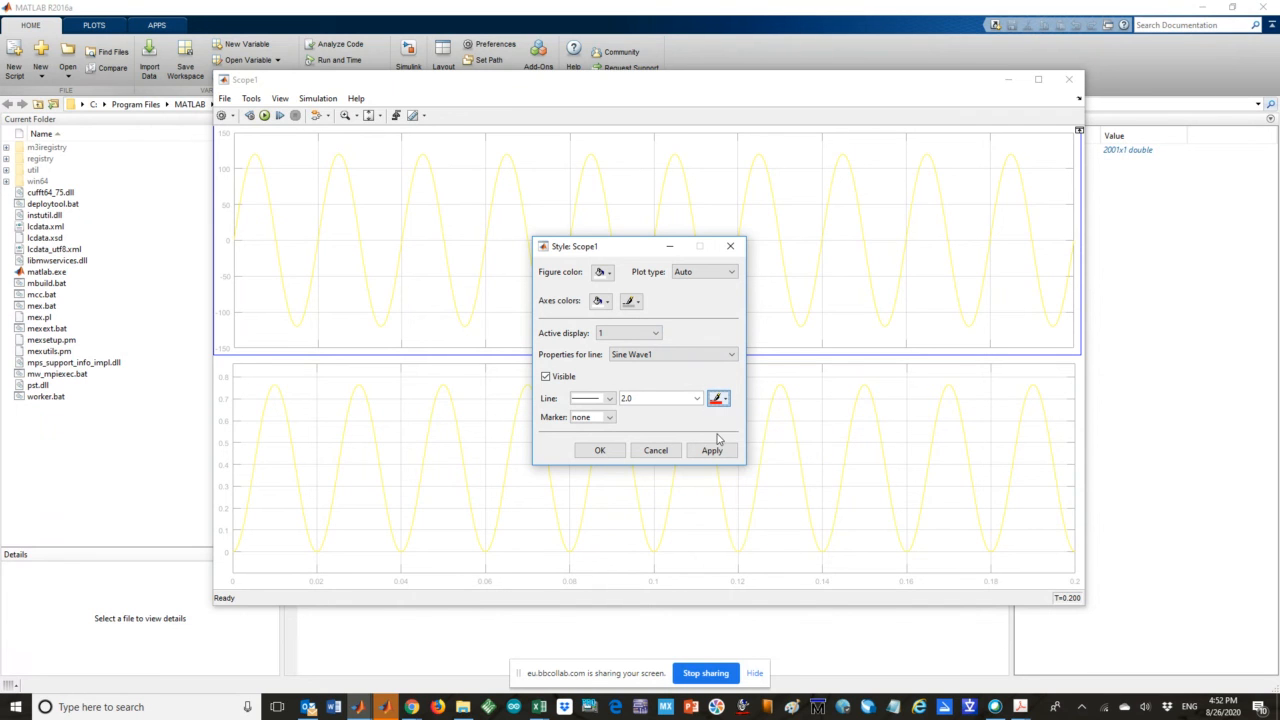
# Keep the Sine Wave1 line solid with marker none, and apply the style to display 1
pyautogui.click(602, 399)
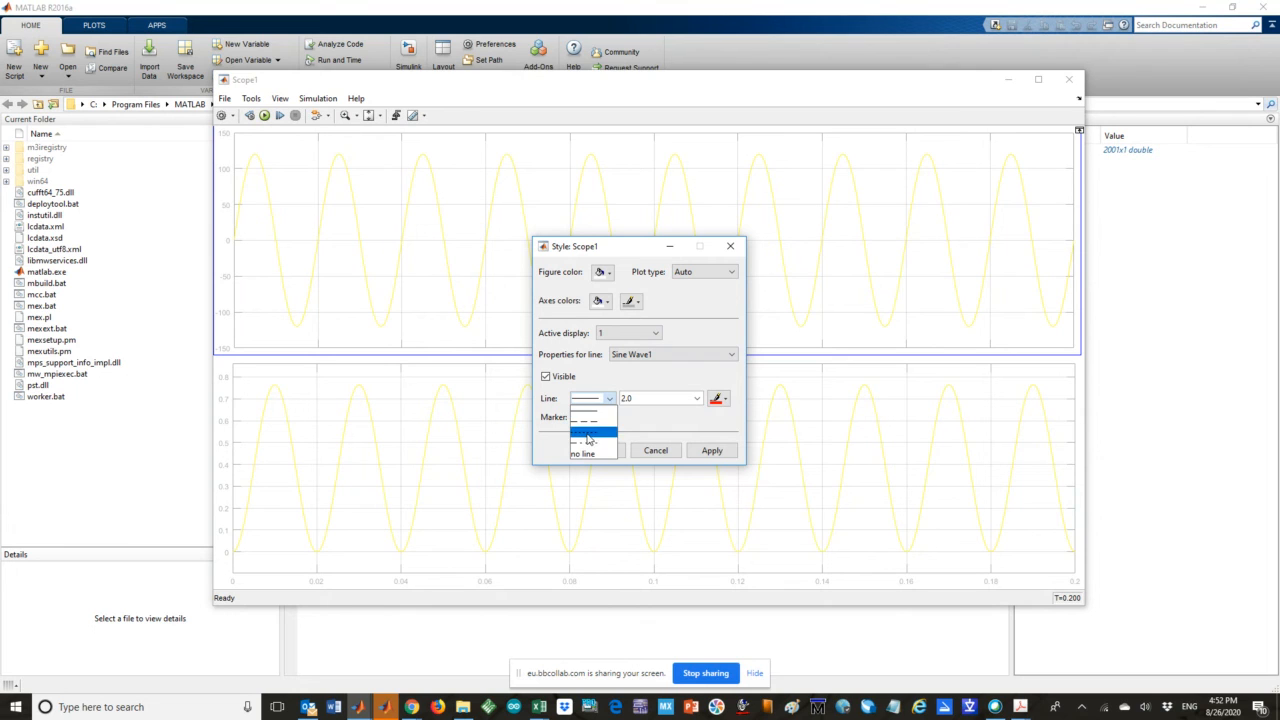
pyautogui.click(592, 411)
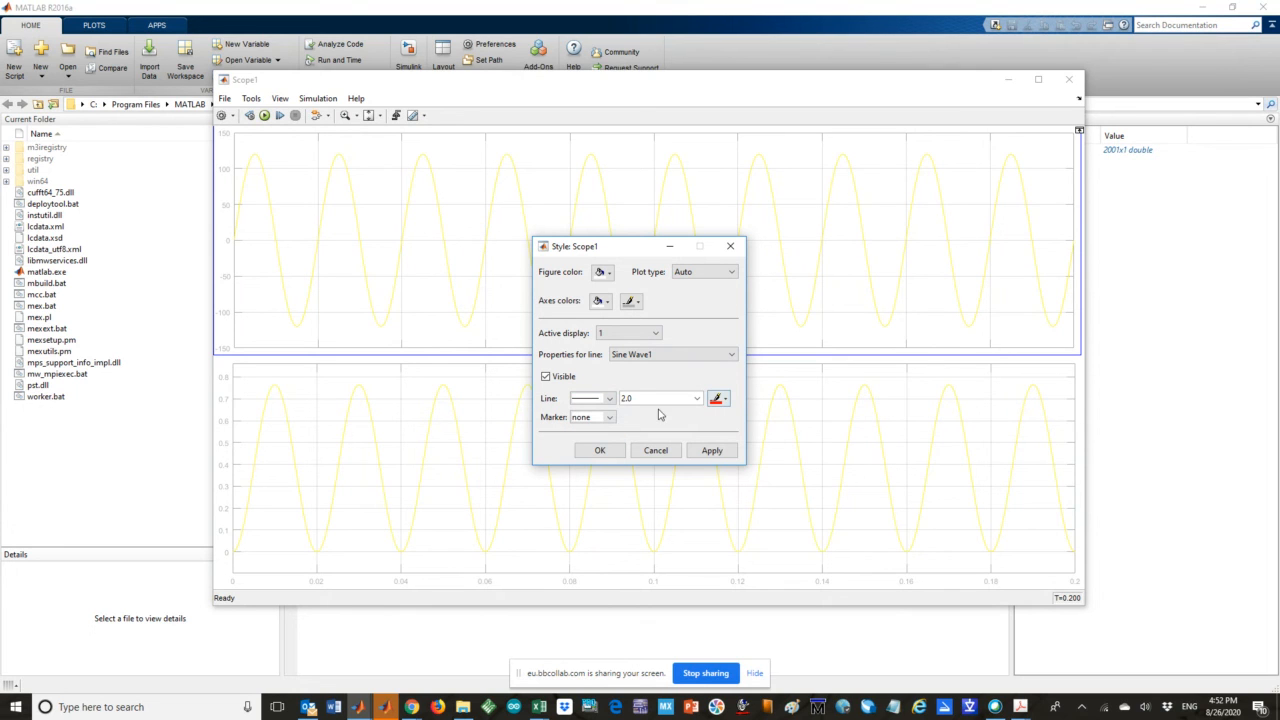
pyautogui.click(608, 417)
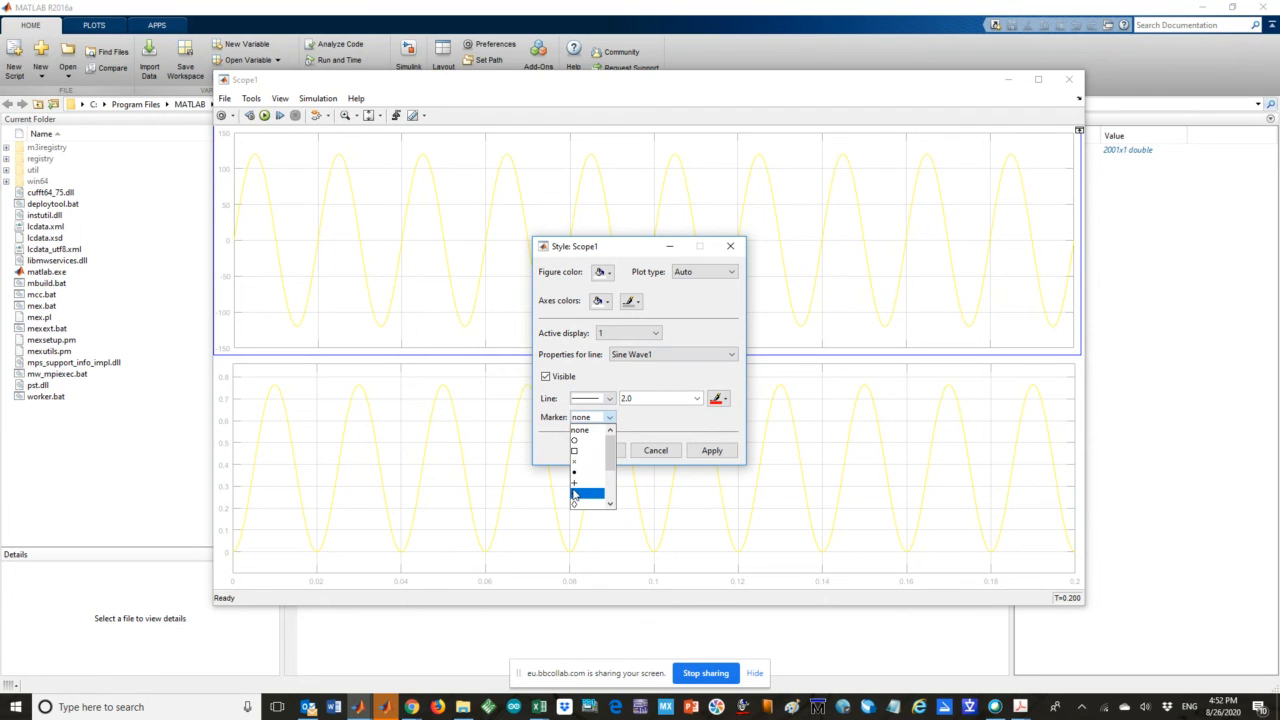
pyautogui.click(674, 423)
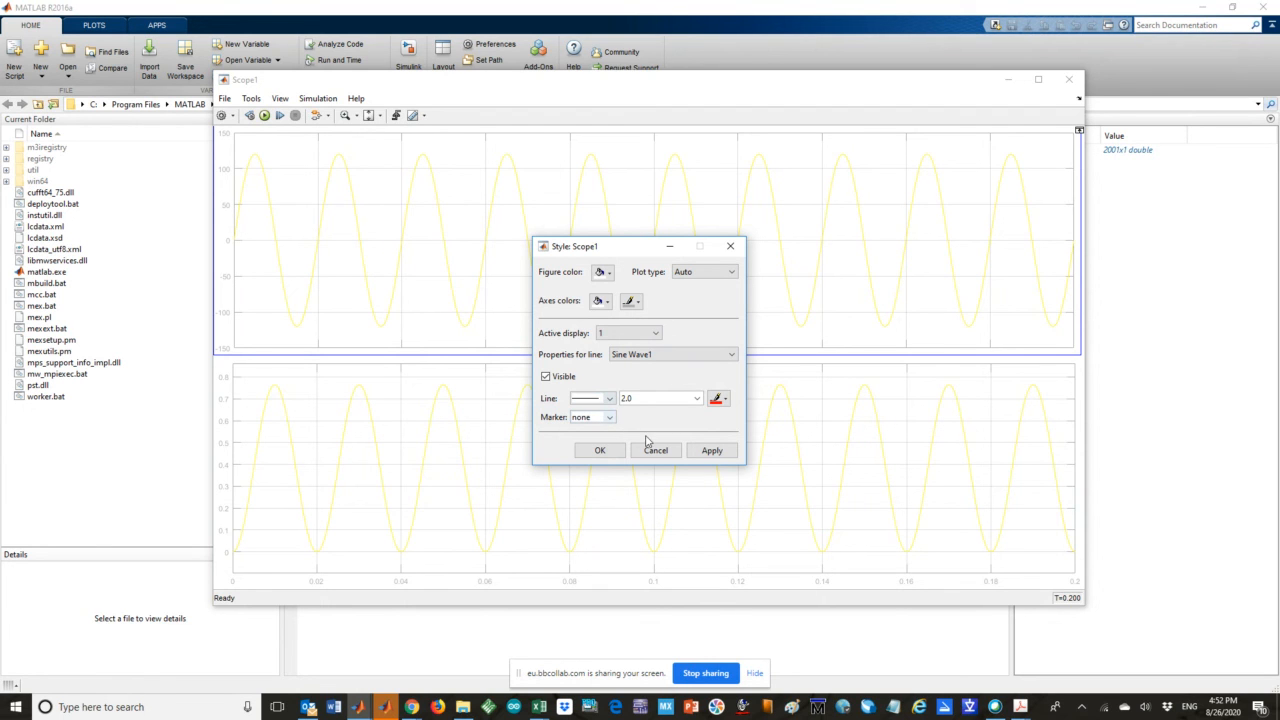
pyautogui.click(709, 452)
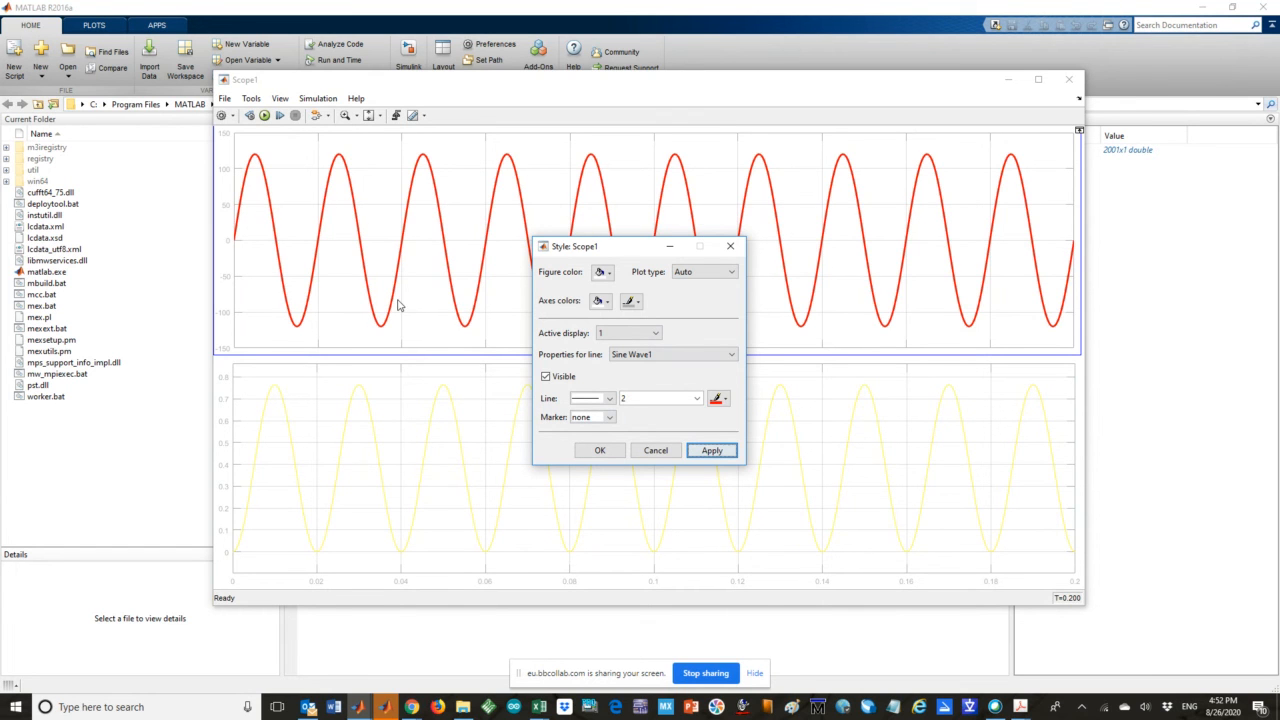
# For the Integrator line on display 2, set a dotted line style and a width of 2.0, and apply them
pyautogui.click(640, 340)
pyautogui.click(640, 352)
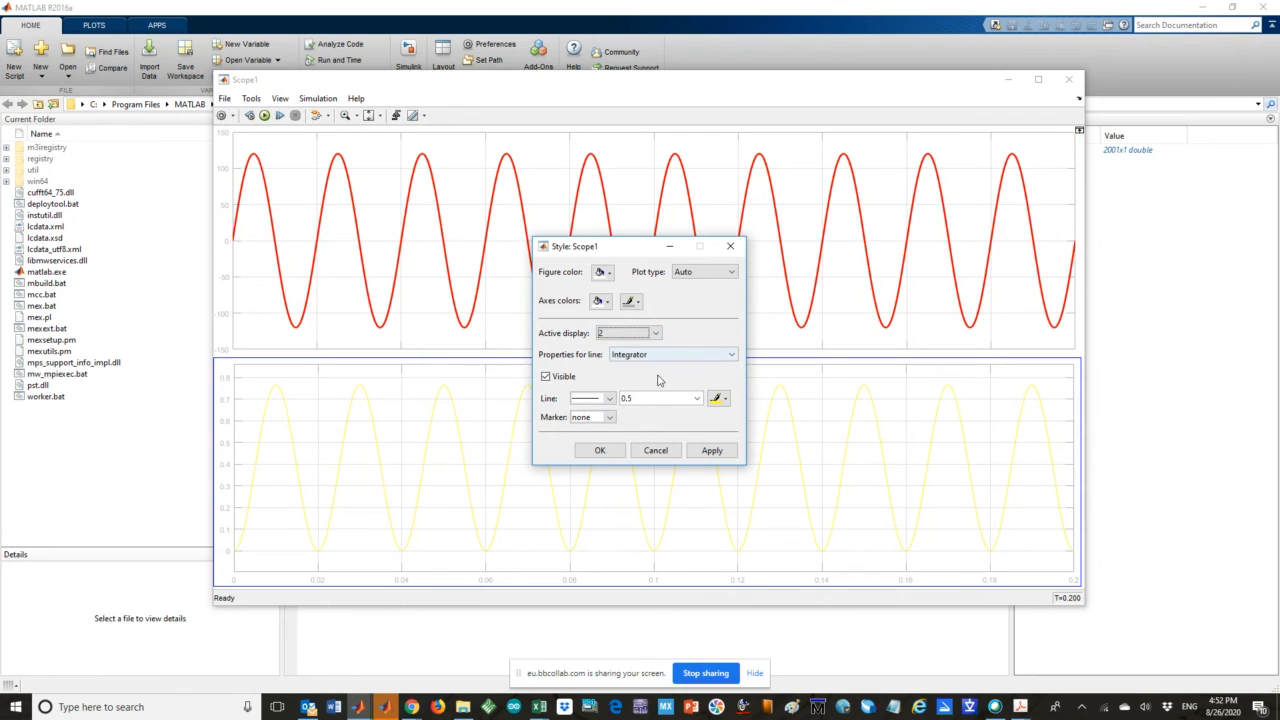
pyautogui.click(600, 398)
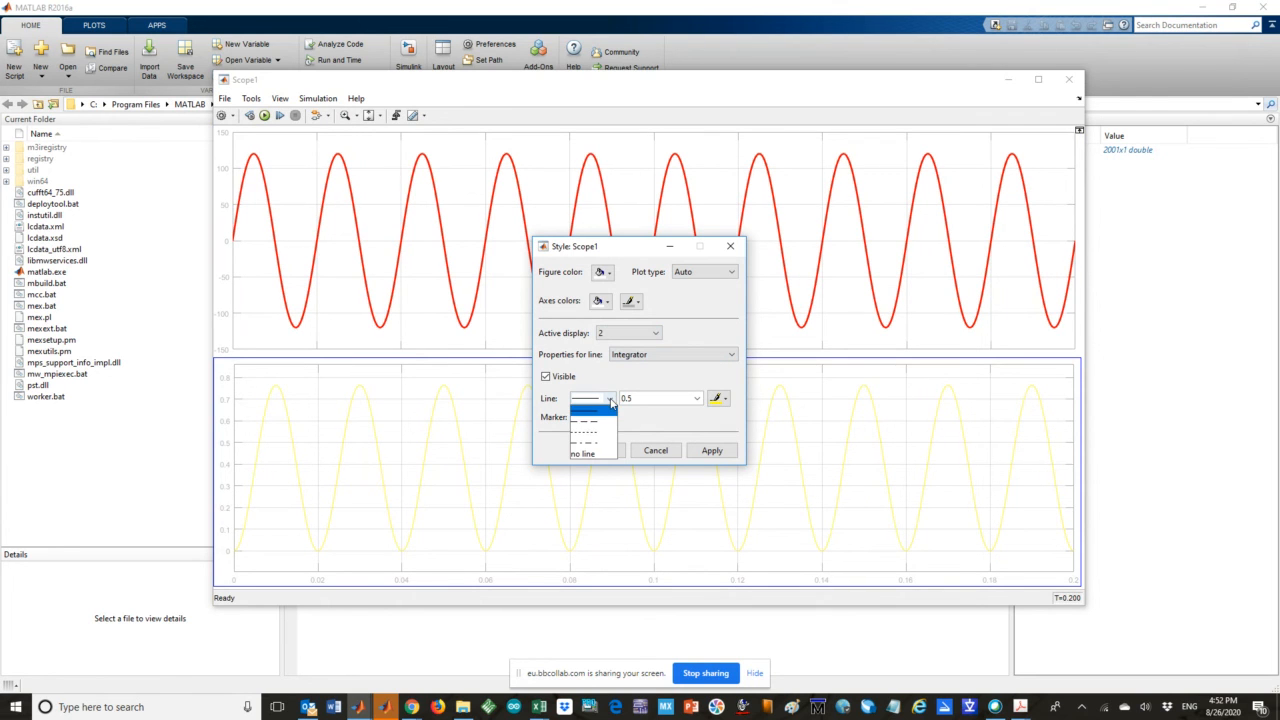
pyautogui.click(590, 422)
pyautogui.click(627, 398)
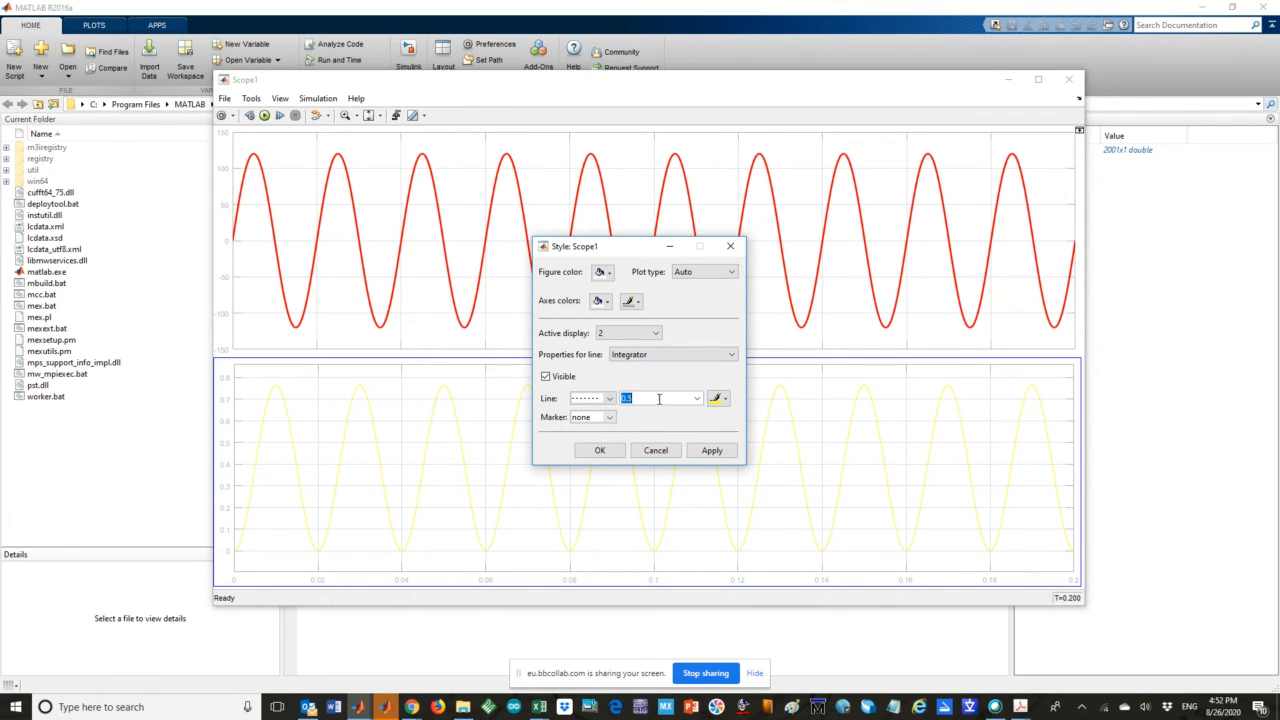
pyautogui.click(696, 399)
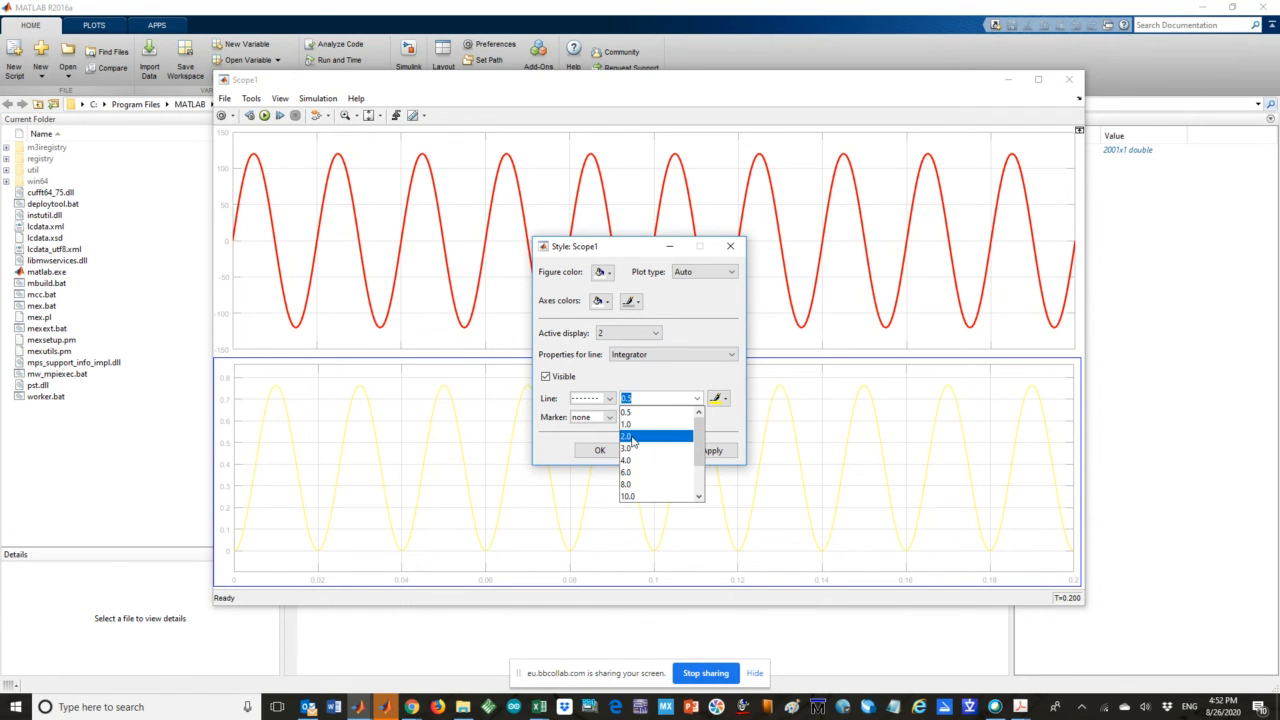
pyautogui.click(633, 438)
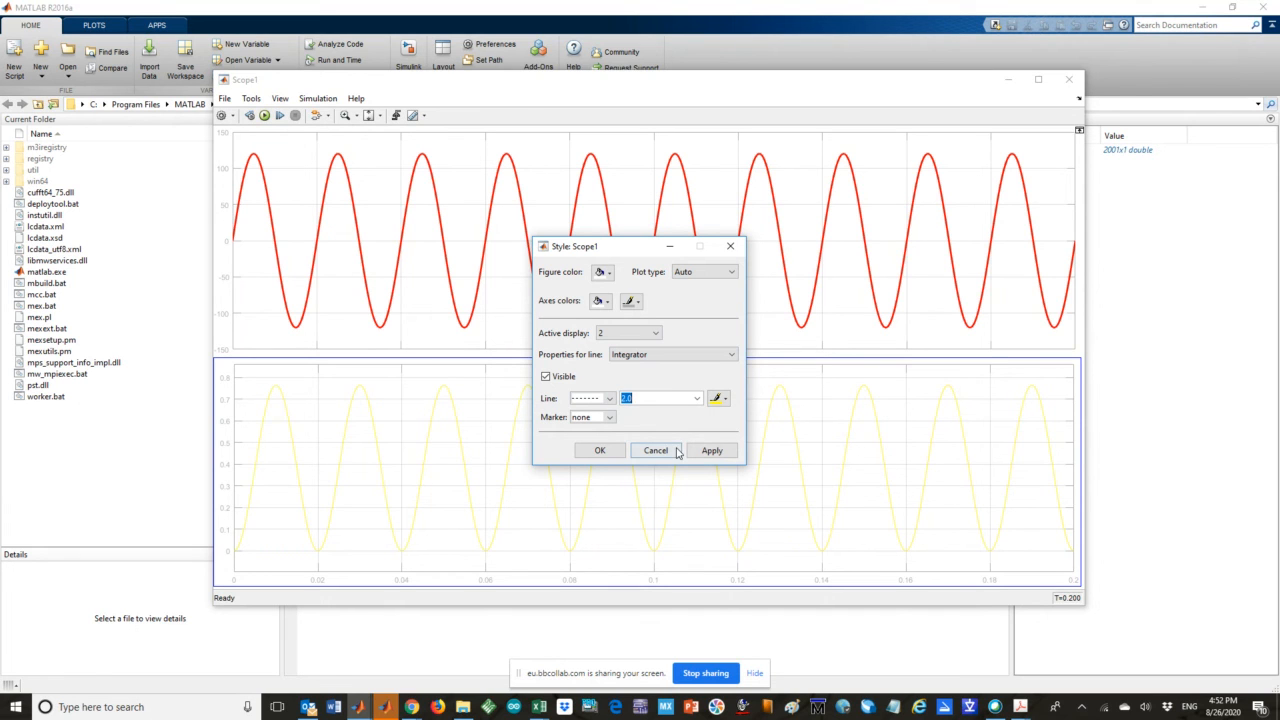
pyautogui.click(712, 451)
# Color the Integrator line blue, apply the change, and close Scope1's style settings
pyautogui.click(724, 399)
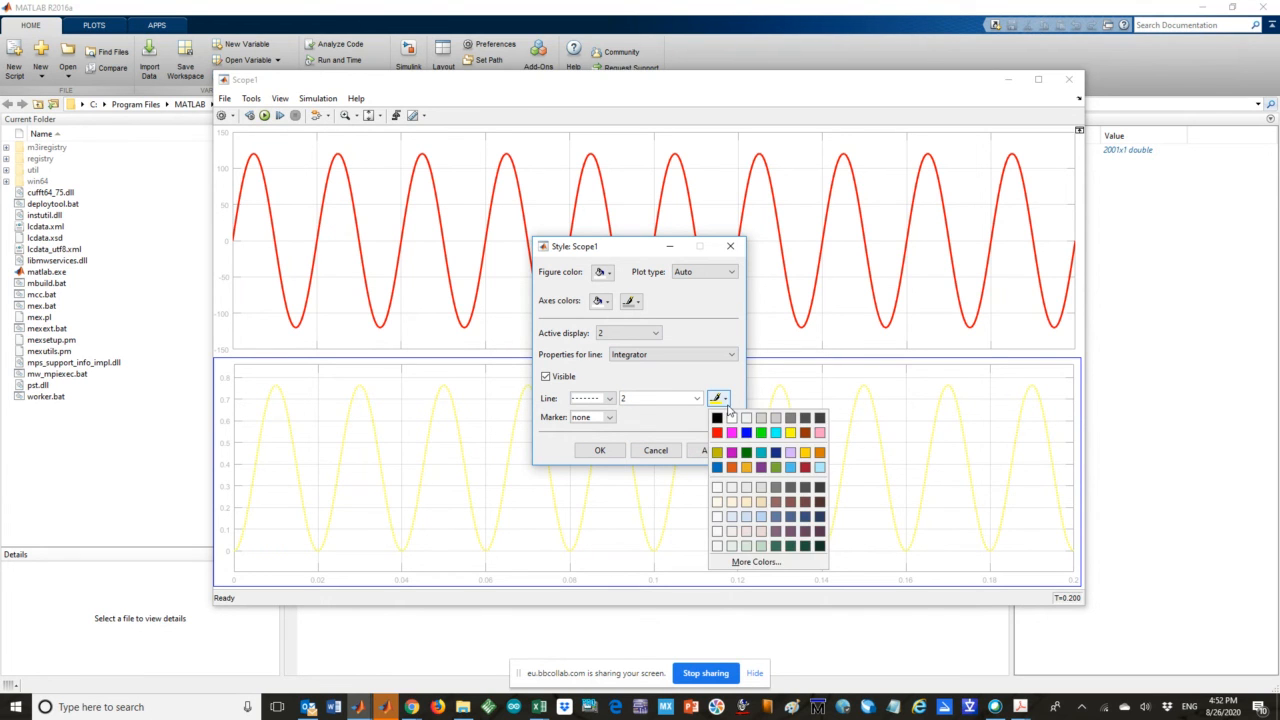
pyautogui.click(790, 440)
pyautogui.click(711, 451)
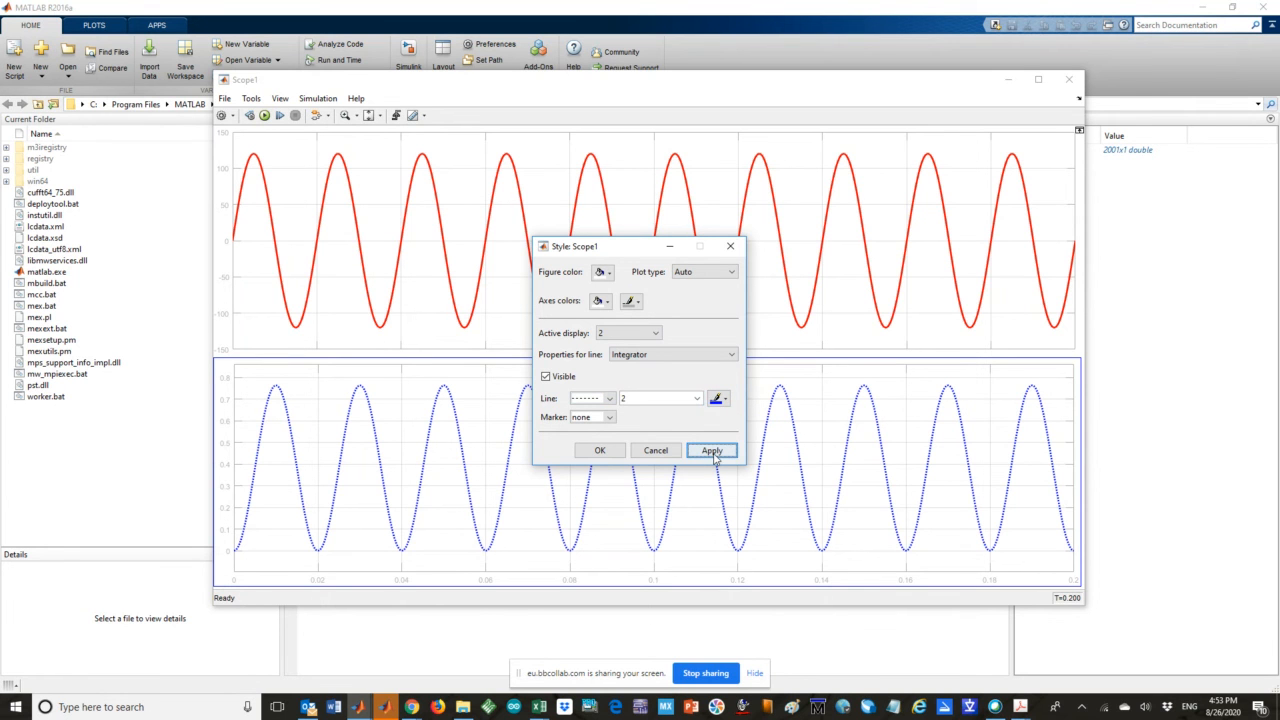
pyautogui.click(595, 451)
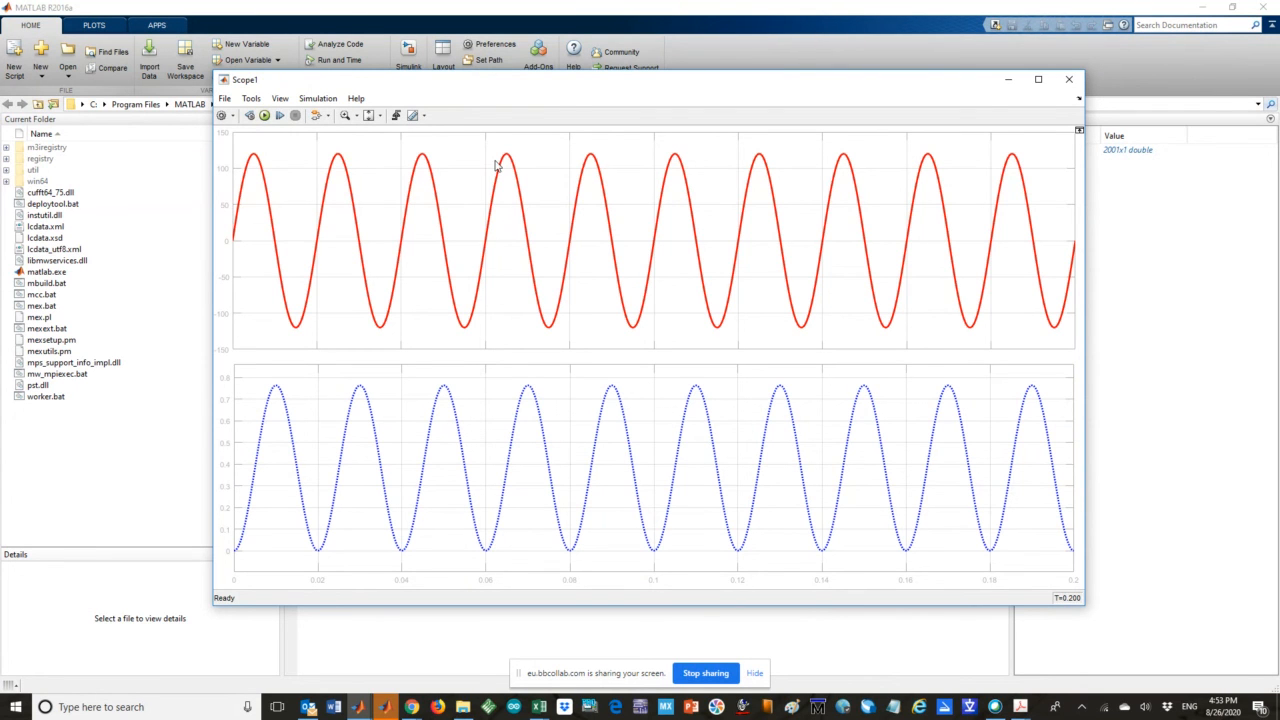
# Print the Scope1 plots to a MATLAB figure and move the figure window clear of Scope1
pyautogui.moveTo(474, 89); pyautogui.dragTo(464, 83)
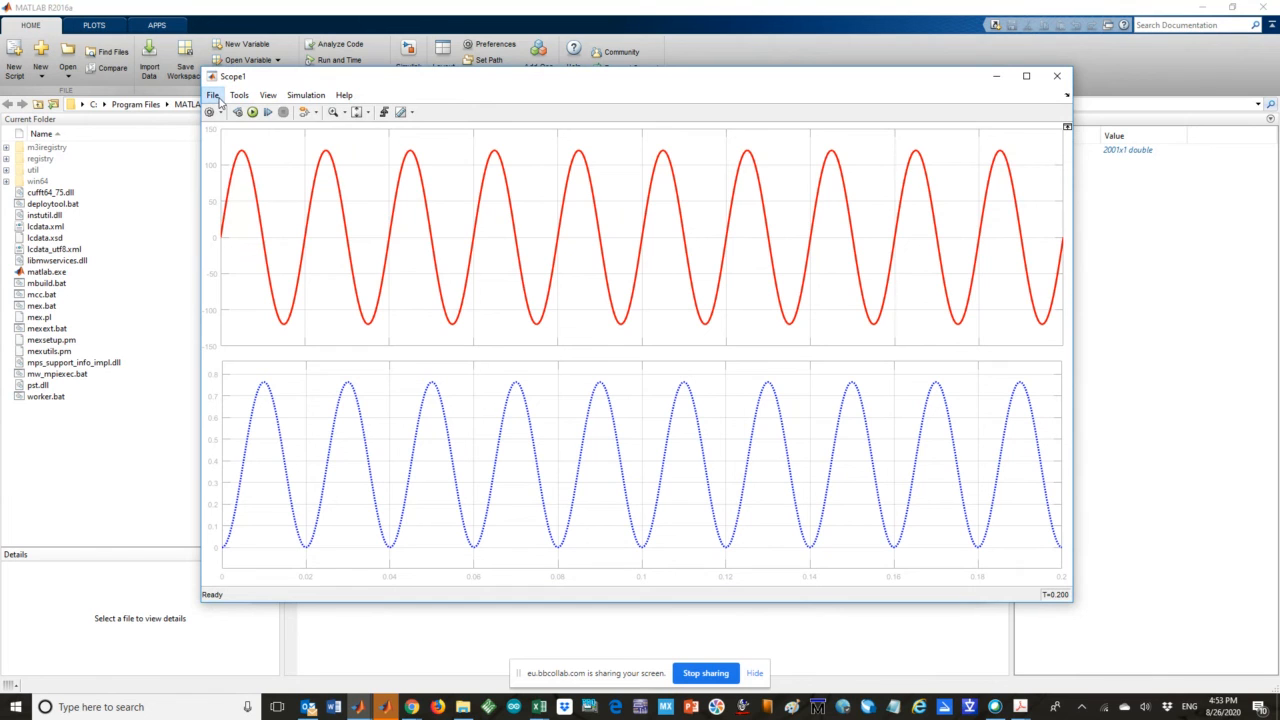
pyautogui.click(214, 96)
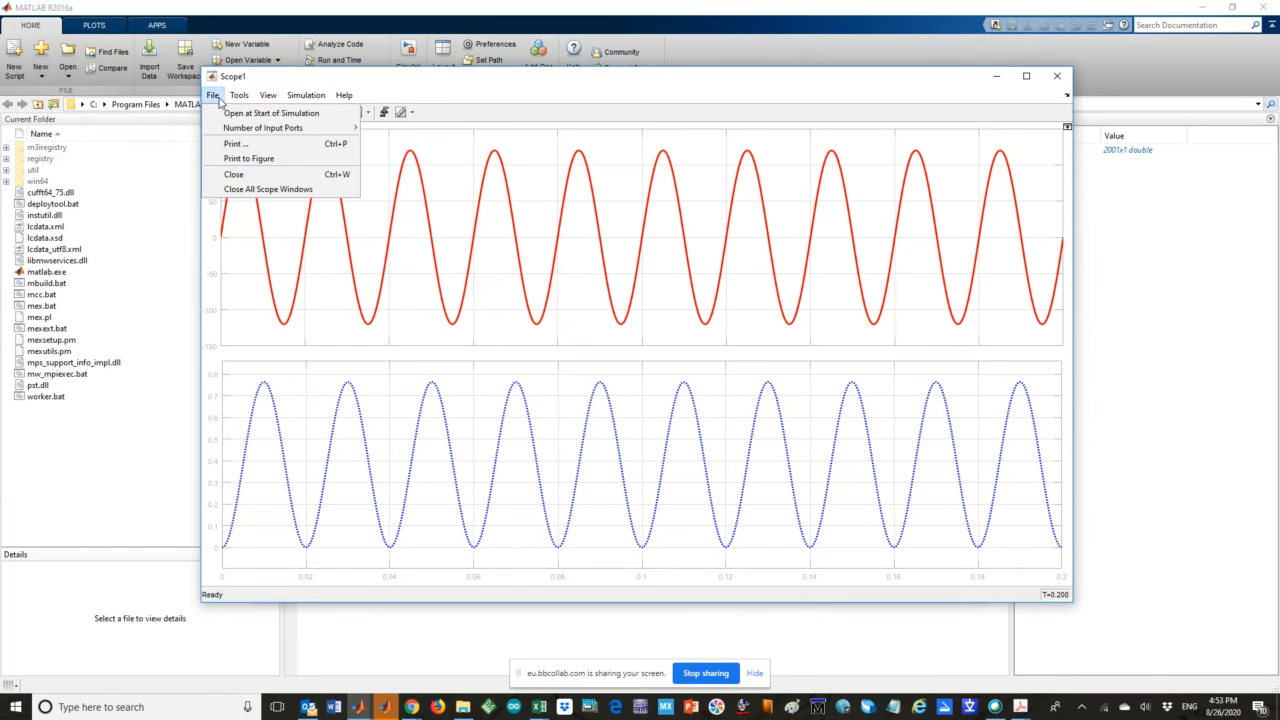
pyautogui.click(274, 160)
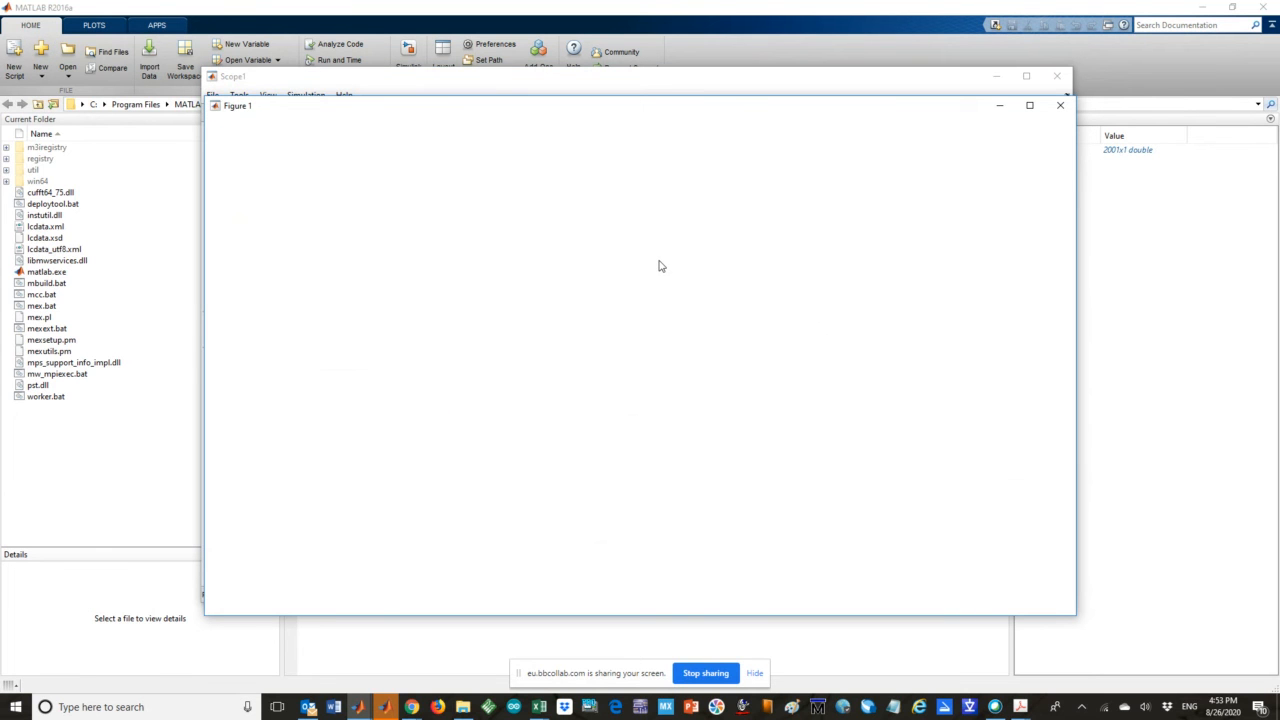
pyautogui.moveTo(501, 110); pyautogui.dragTo(566, 96)
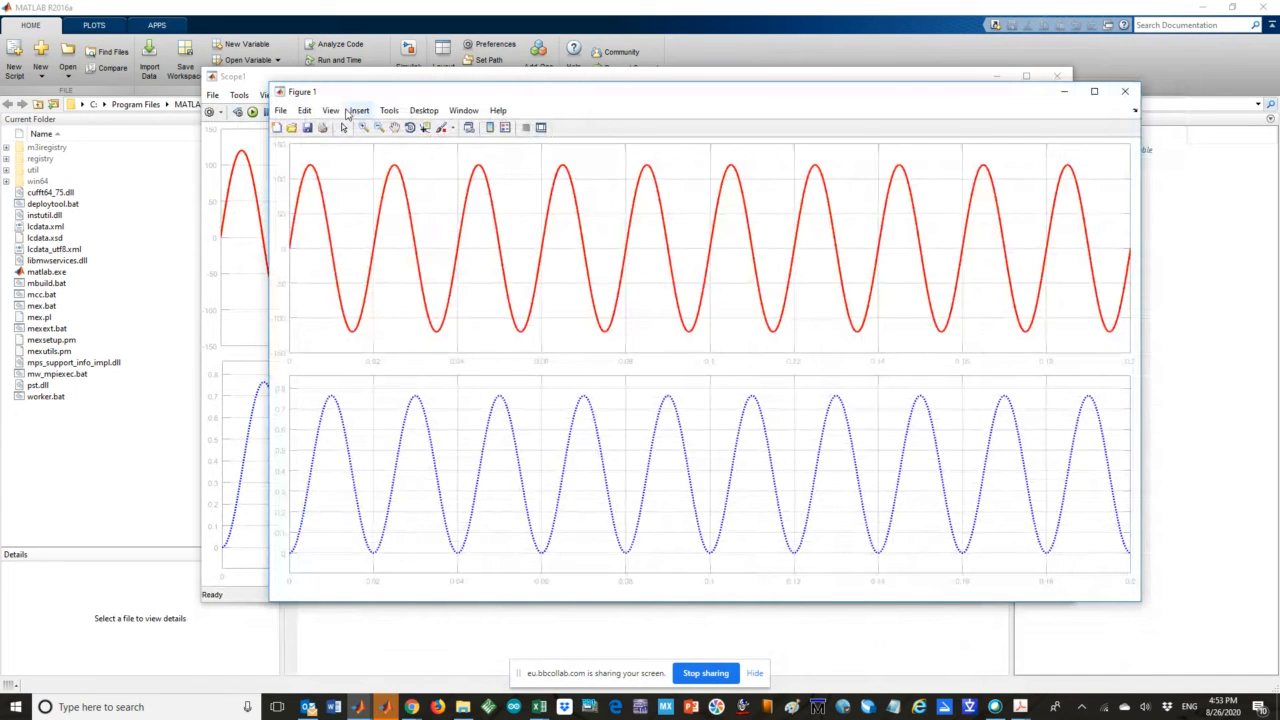
# Save the figure as a MATLAB Figure file named "Figure 1 for lab 1" in the Lab Machines folder on the Desktop
pyautogui.click(281, 111)
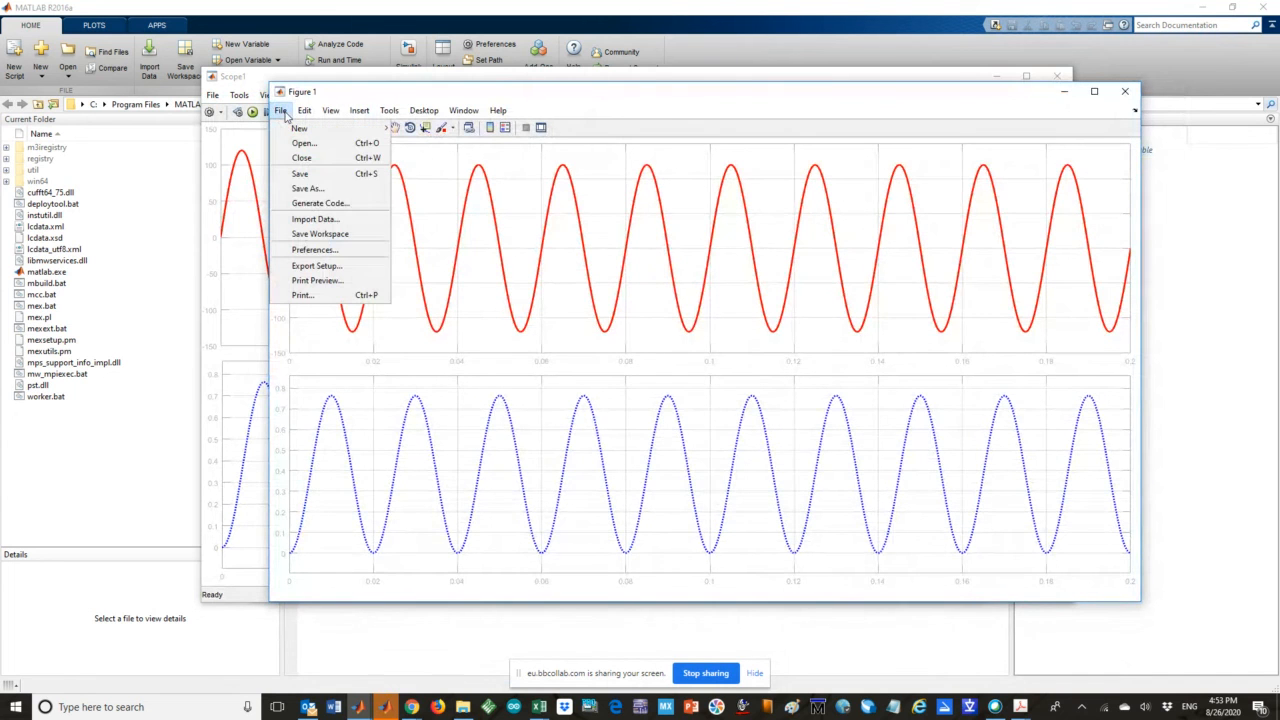
pyautogui.click(306, 192)
pyautogui.hotkey('ctrl', 's')
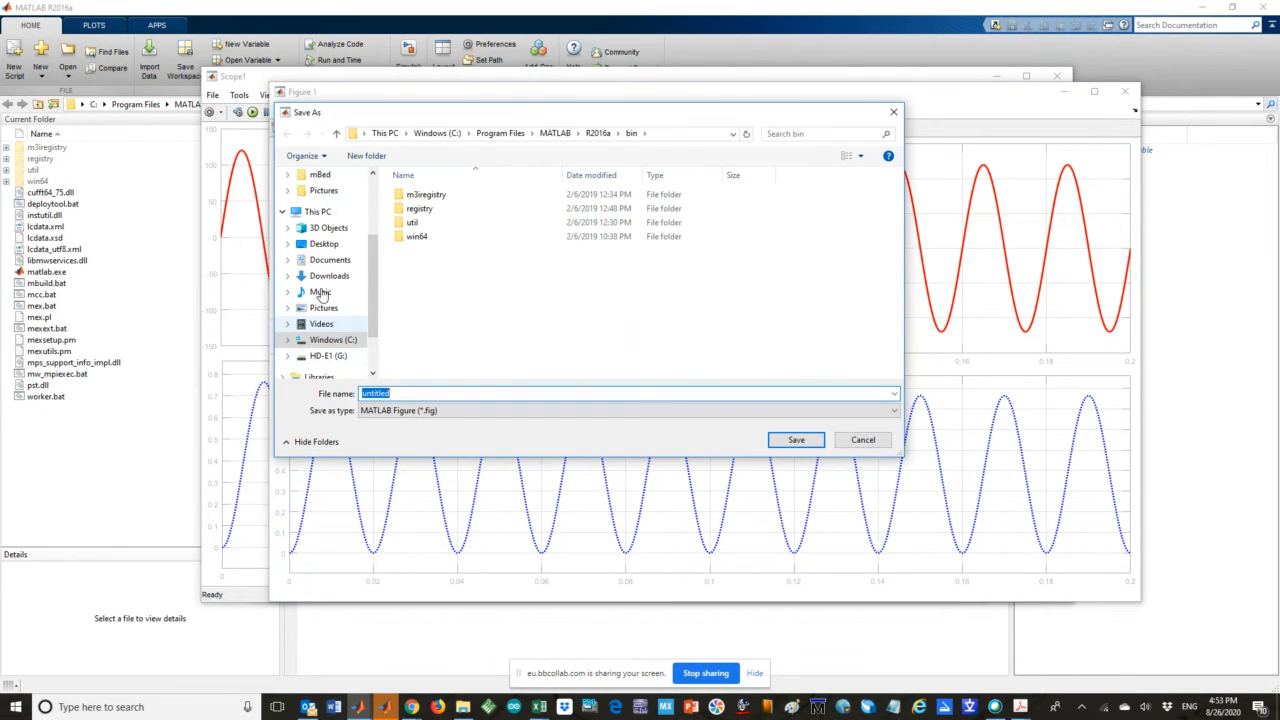
pyautogui.click(322, 245)
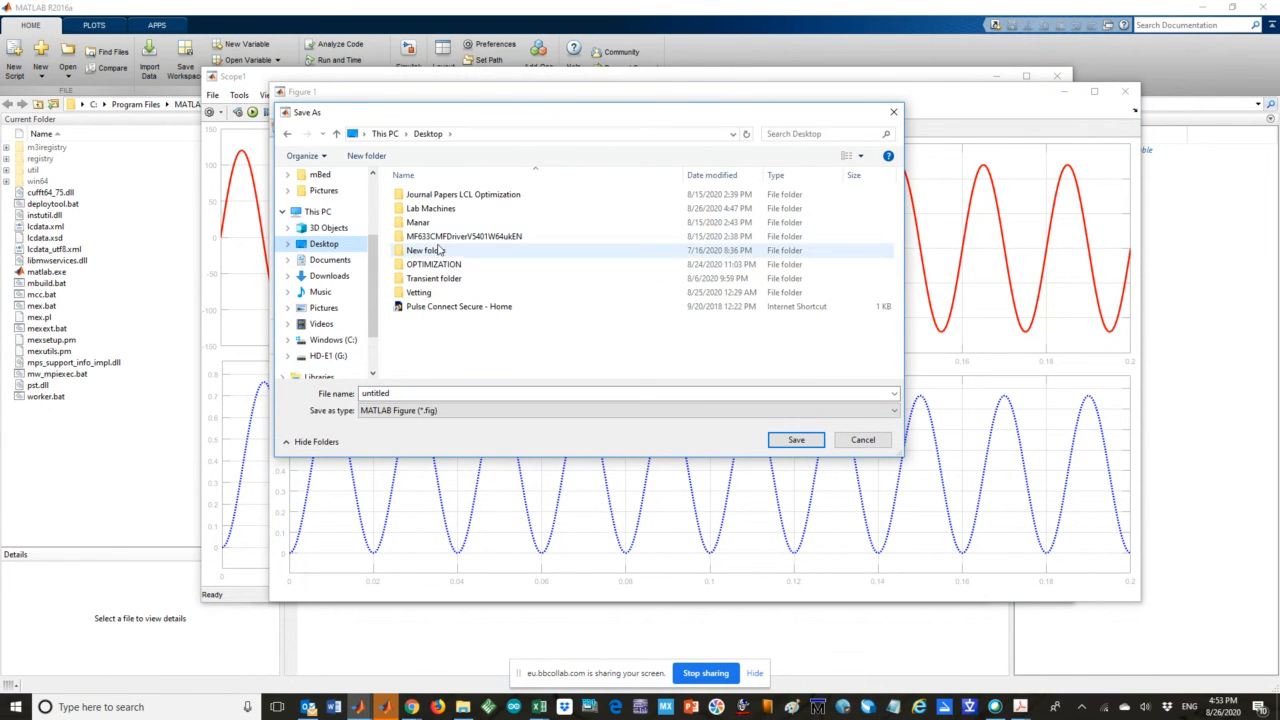
pyautogui.doubleClick(428, 209)
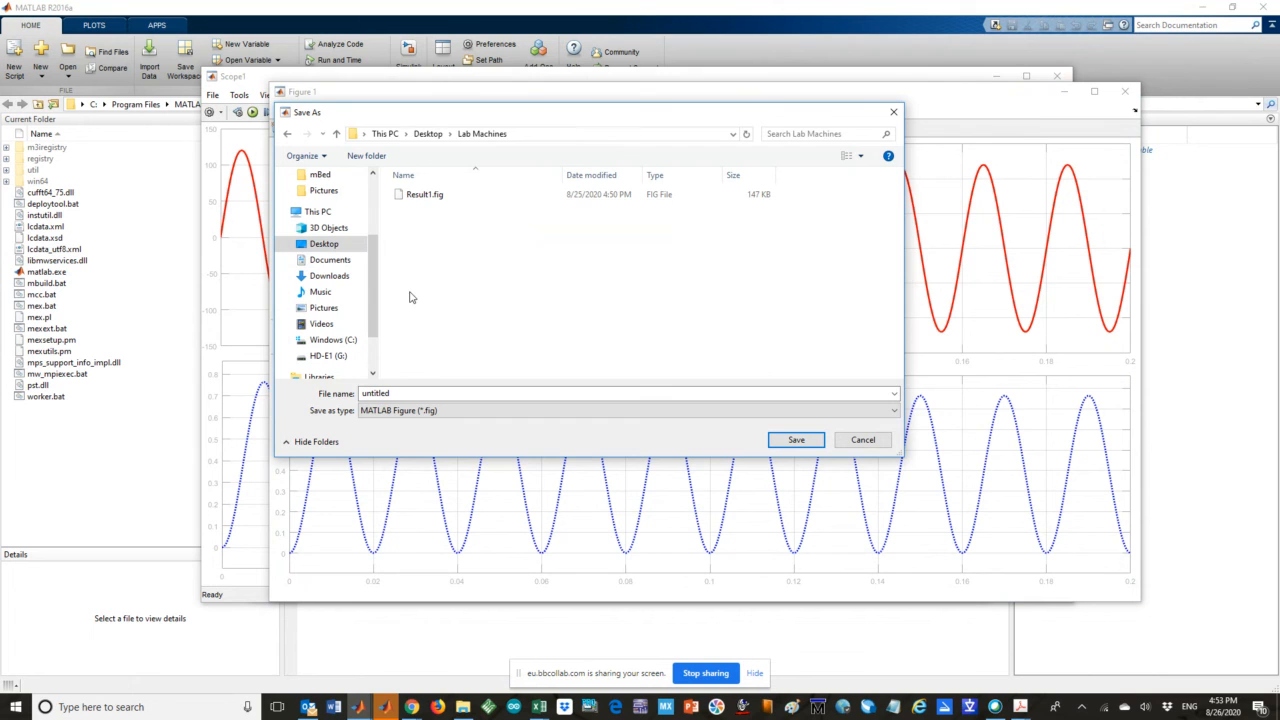
pyautogui.click(438, 393)
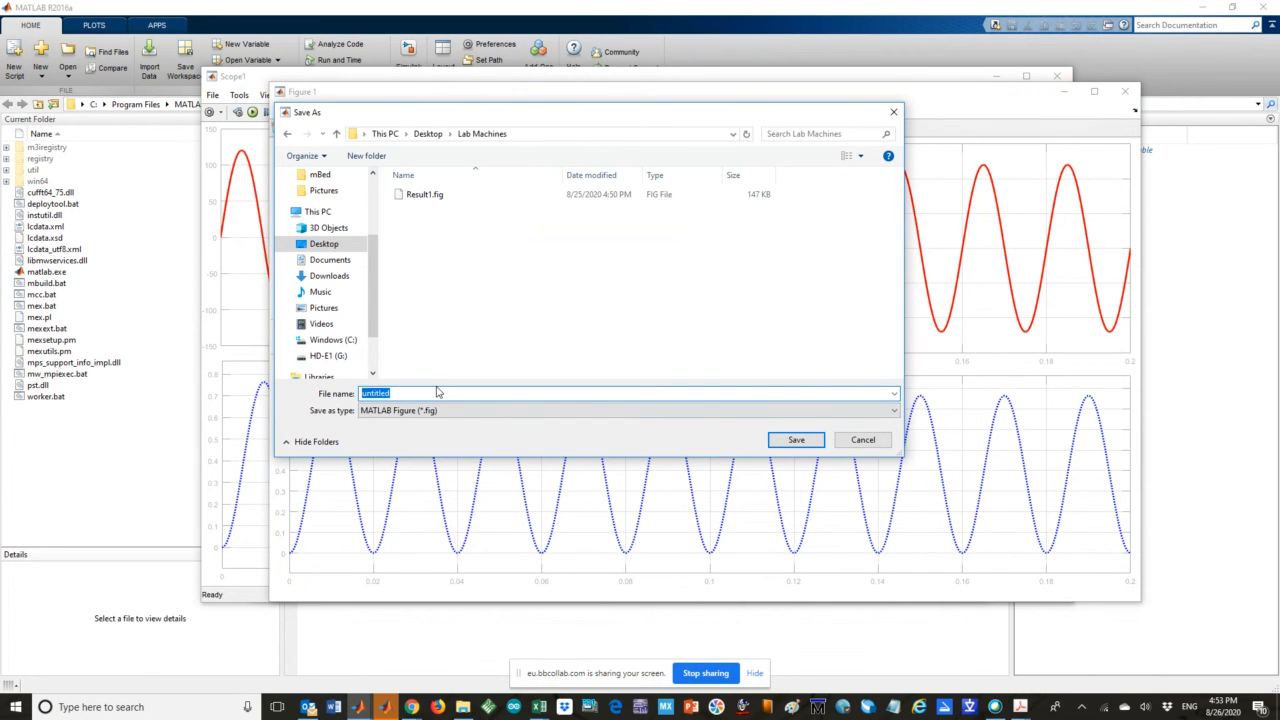
pyautogui.write('Figure 1 for lab 1')
pyautogui.click(796, 440)
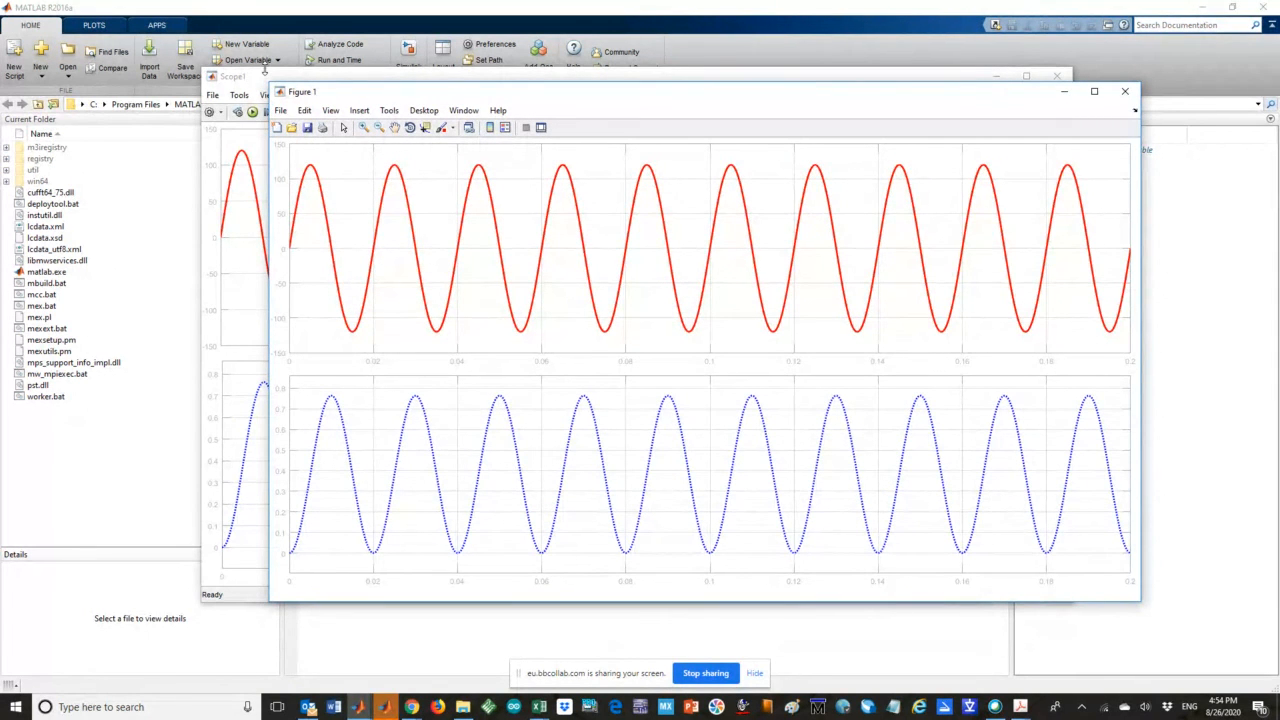
pyautogui.moveTo(640, 100); pyautogui.dragTo(572, 136)
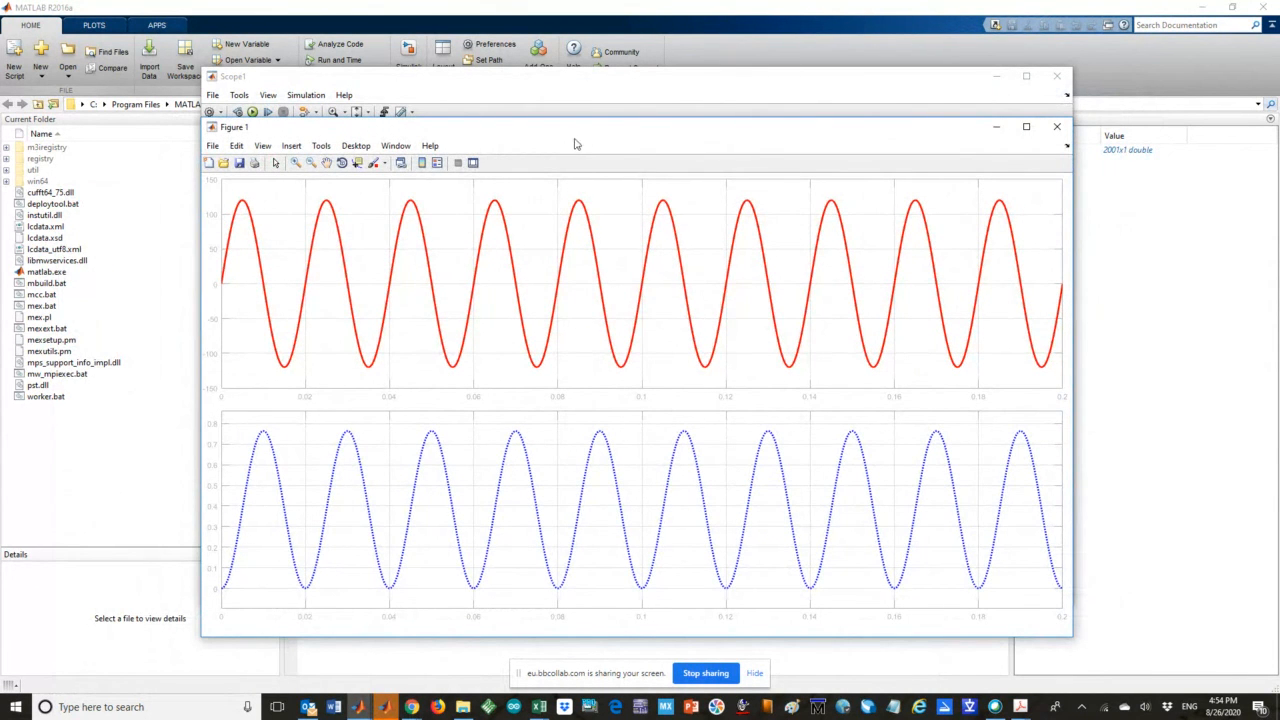
pyautogui.moveTo(514, 140); pyautogui.dragTo(452, 125)
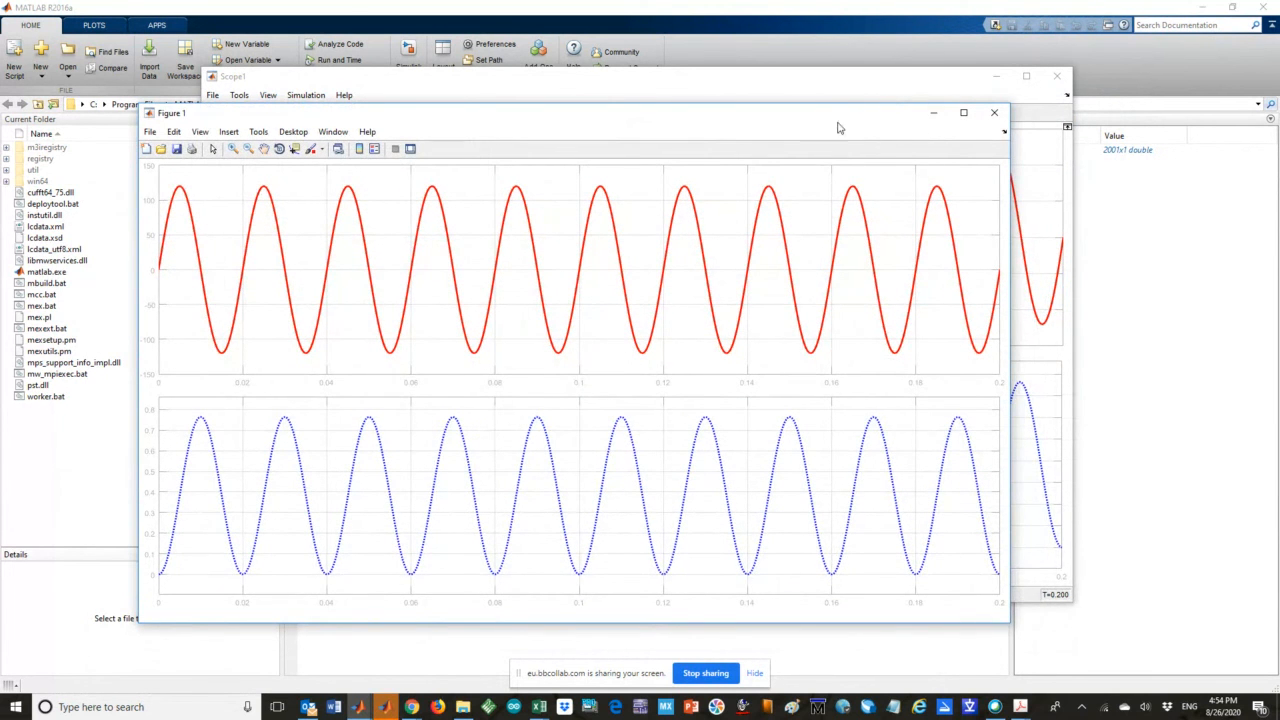
pyautogui.moveTo(839, 127); pyautogui.dragTo(896, 96)
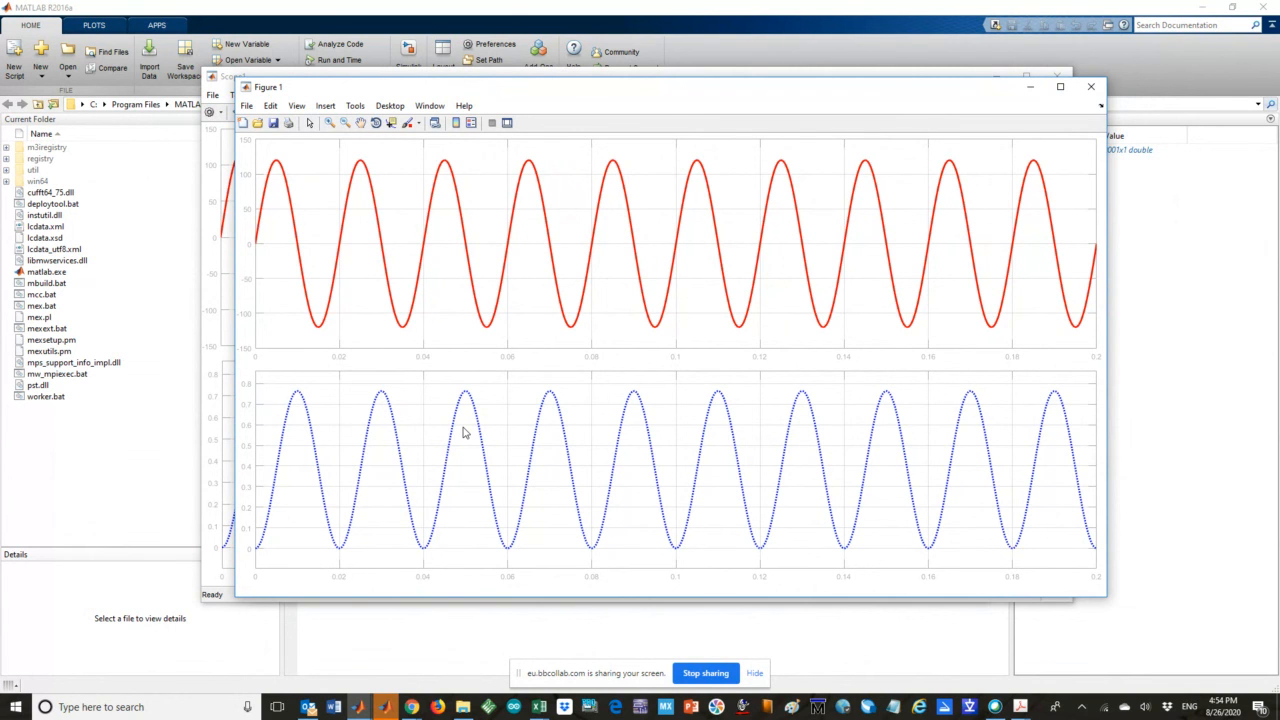
# Switch to the Bb Collaborate session in Chrome and check the attendee list and the Everyone chat
pyautogui.click(408, 710)
pyautogui.click(372, 674)
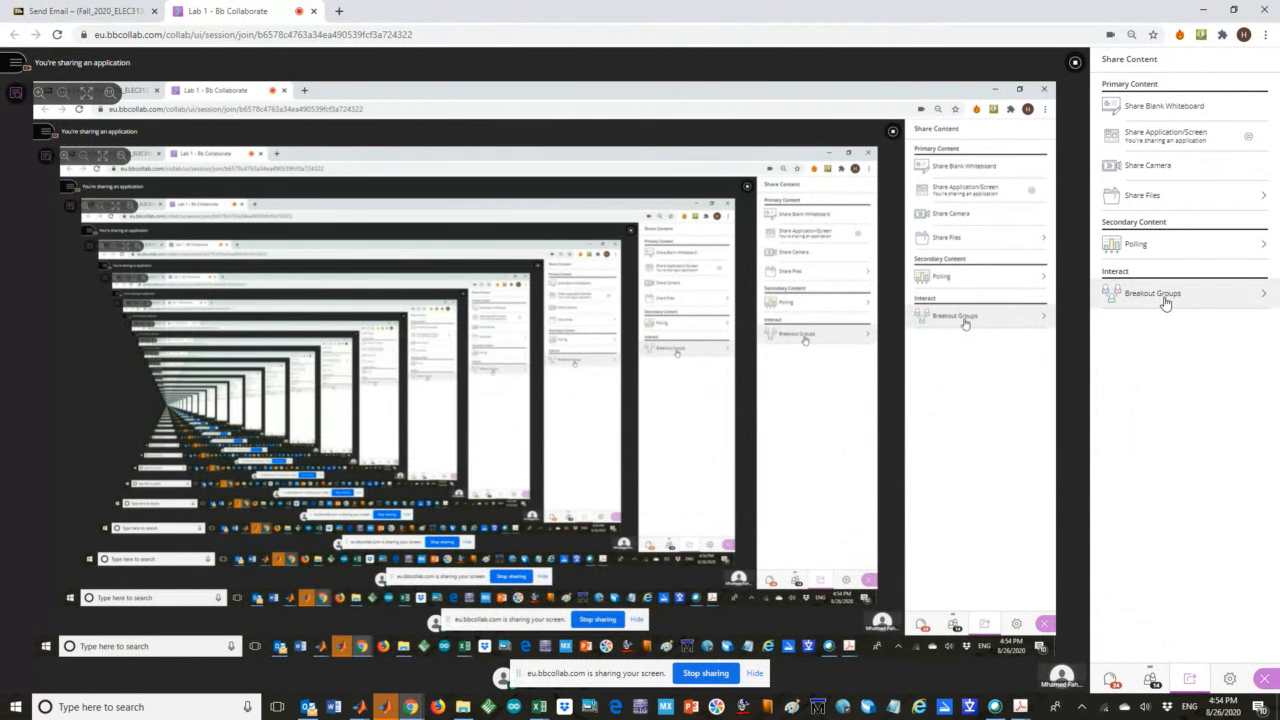
pyautogui.click(1151, 680)
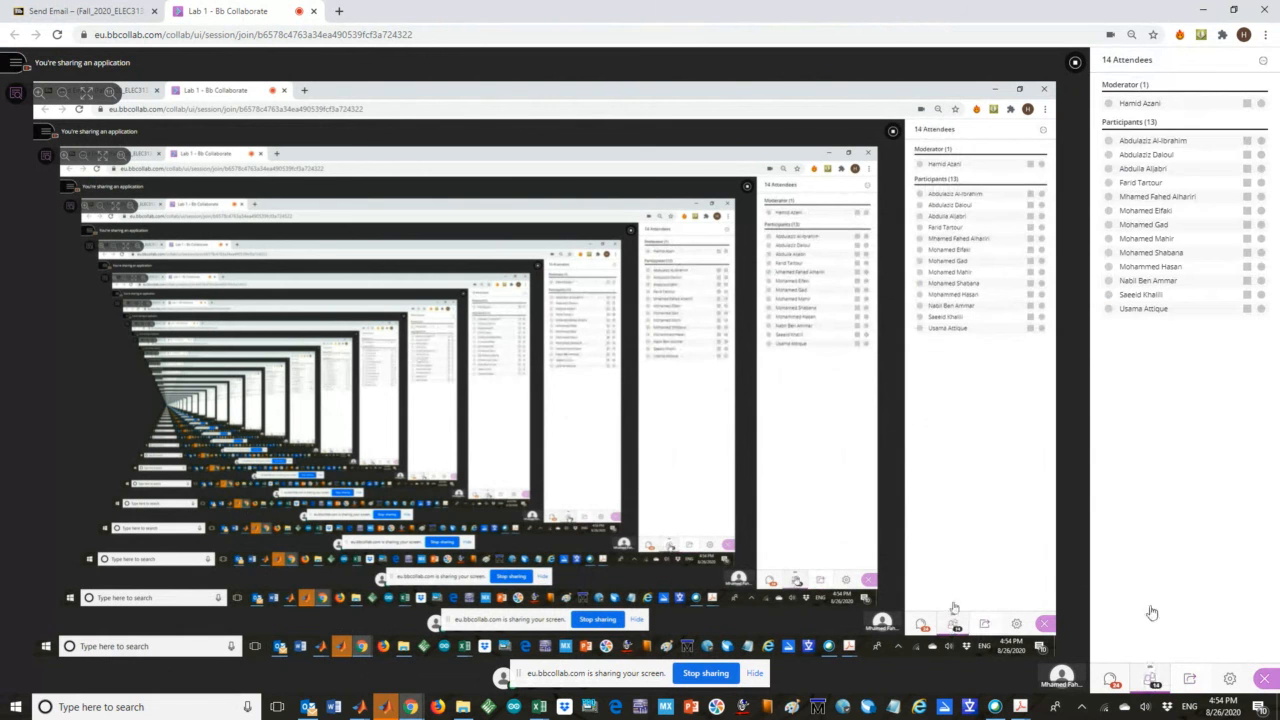
pyautogui.click(1111, 682)
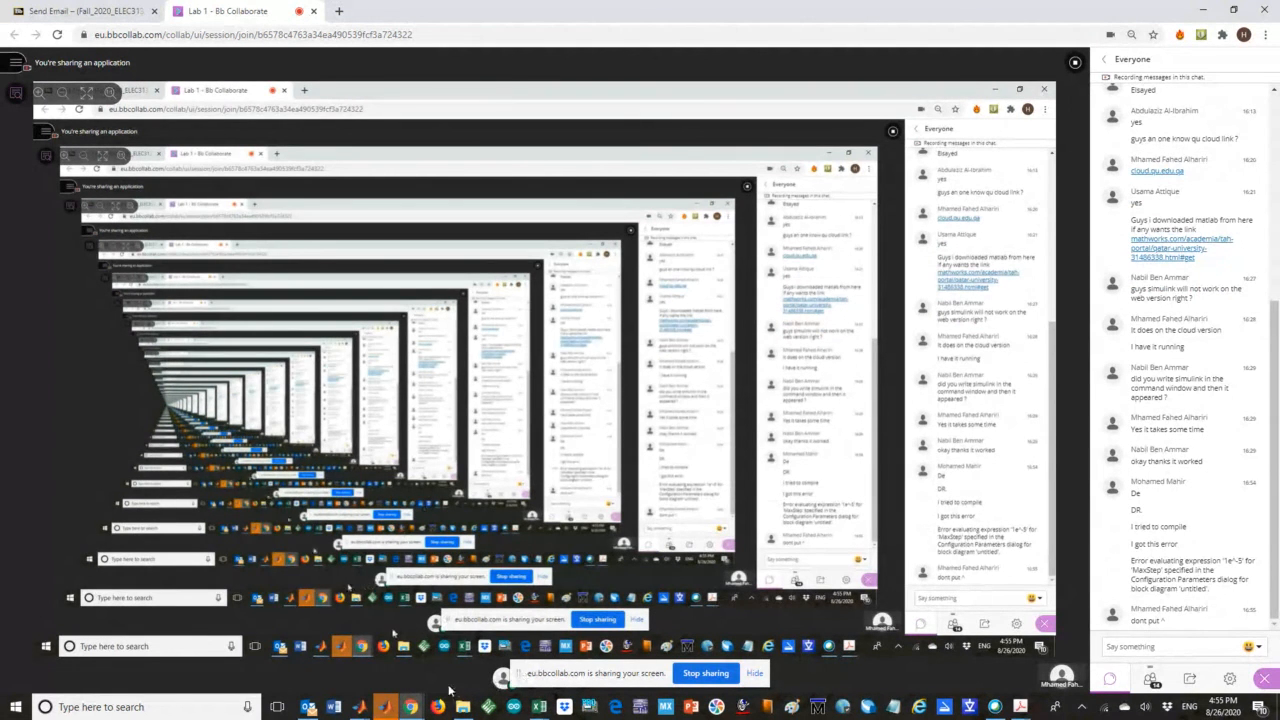
pyautogui.moveTo(386, 707)
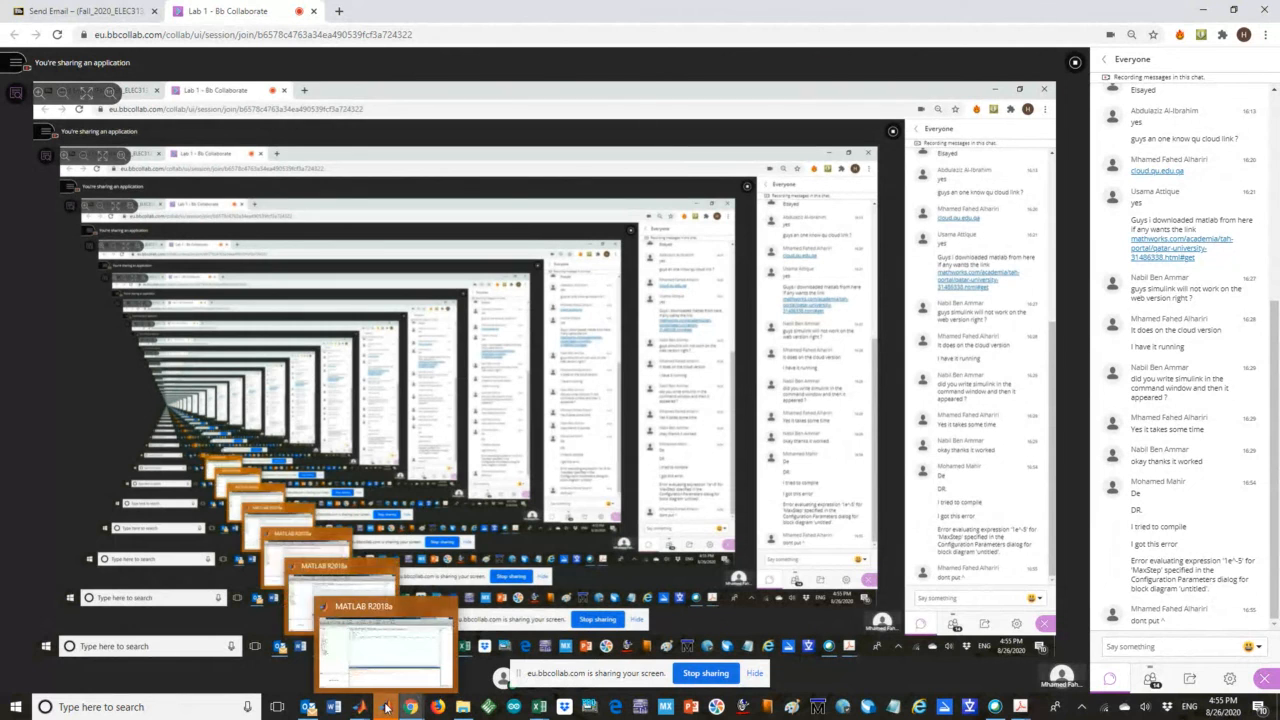
pyautogui.click(438, 651)
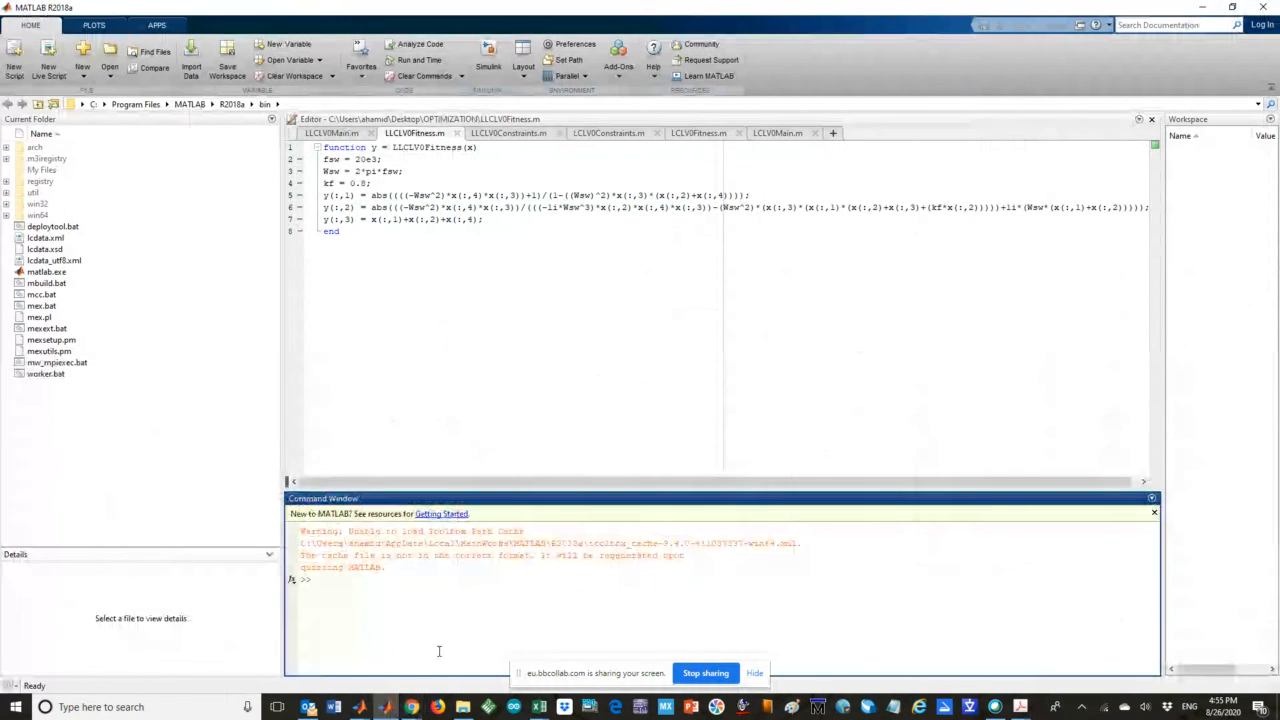
pyautogui.click(377, 710)
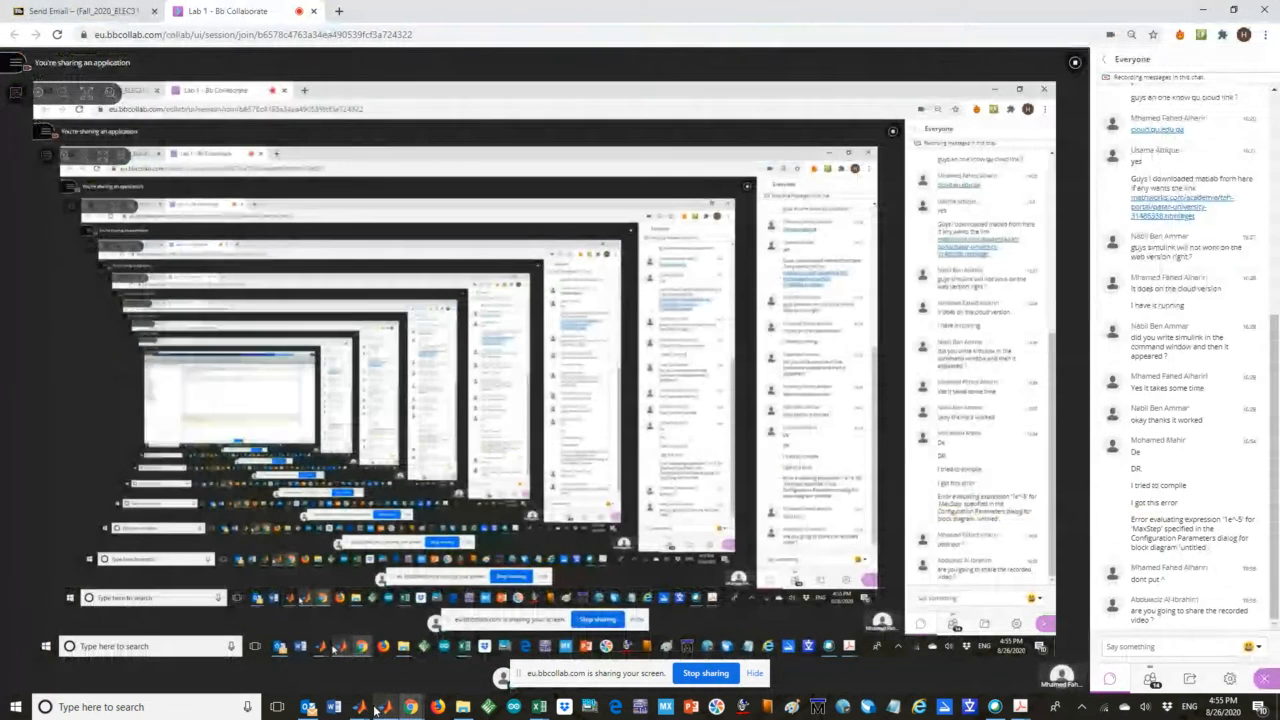
# Return to the Lab_1_2 model in Simulink and search the Library Browser for powergui
pyautogui.moveTo(380, 707)
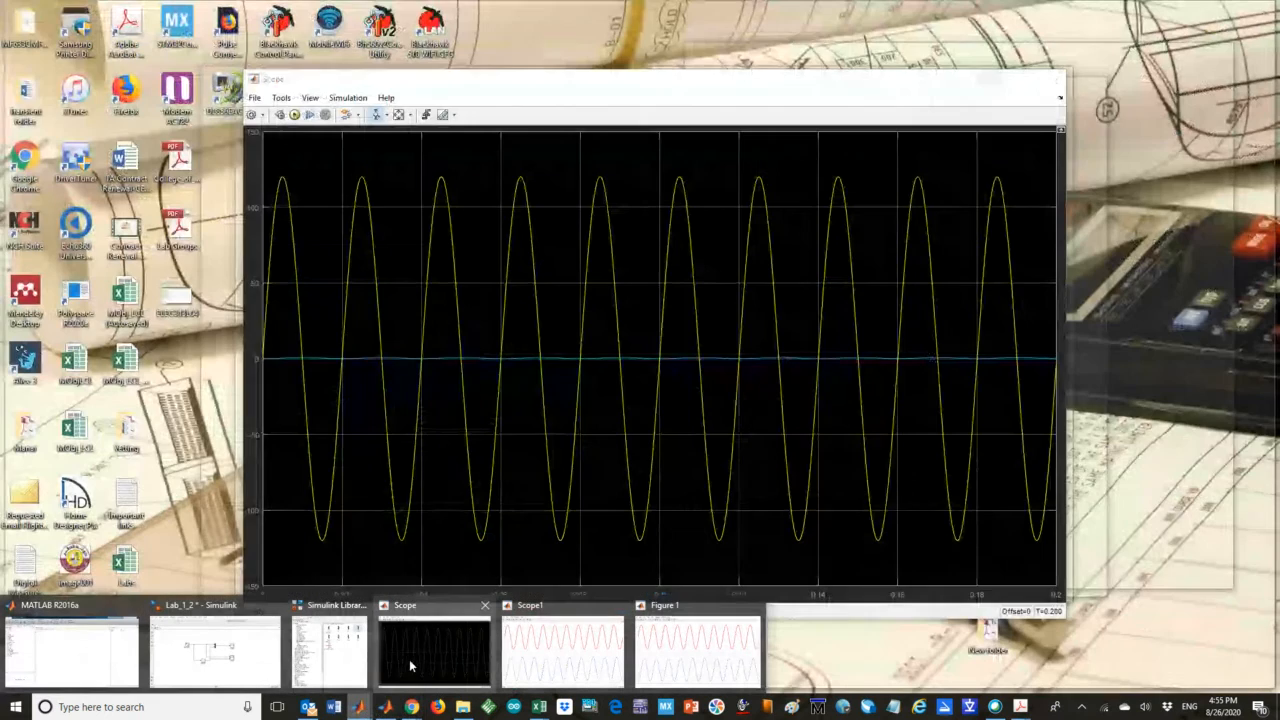
pyautogui.moveTo(405, 660)
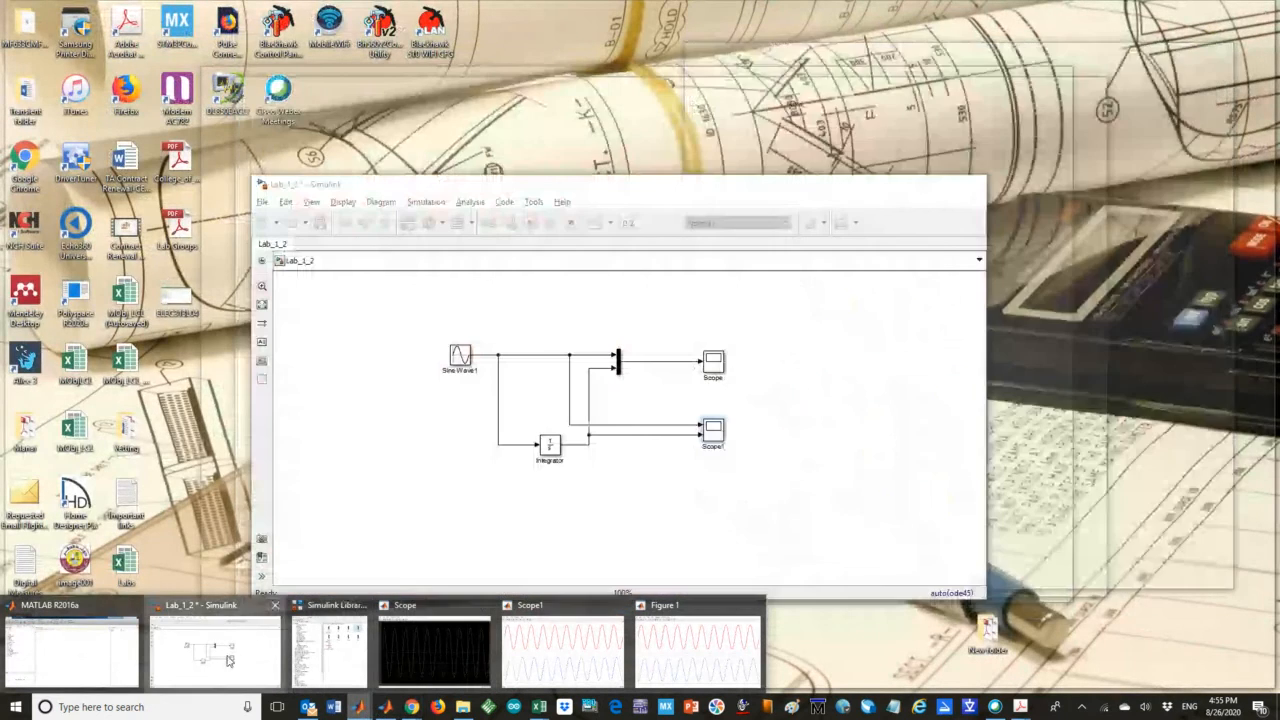
pyautogui.click(215, 650)
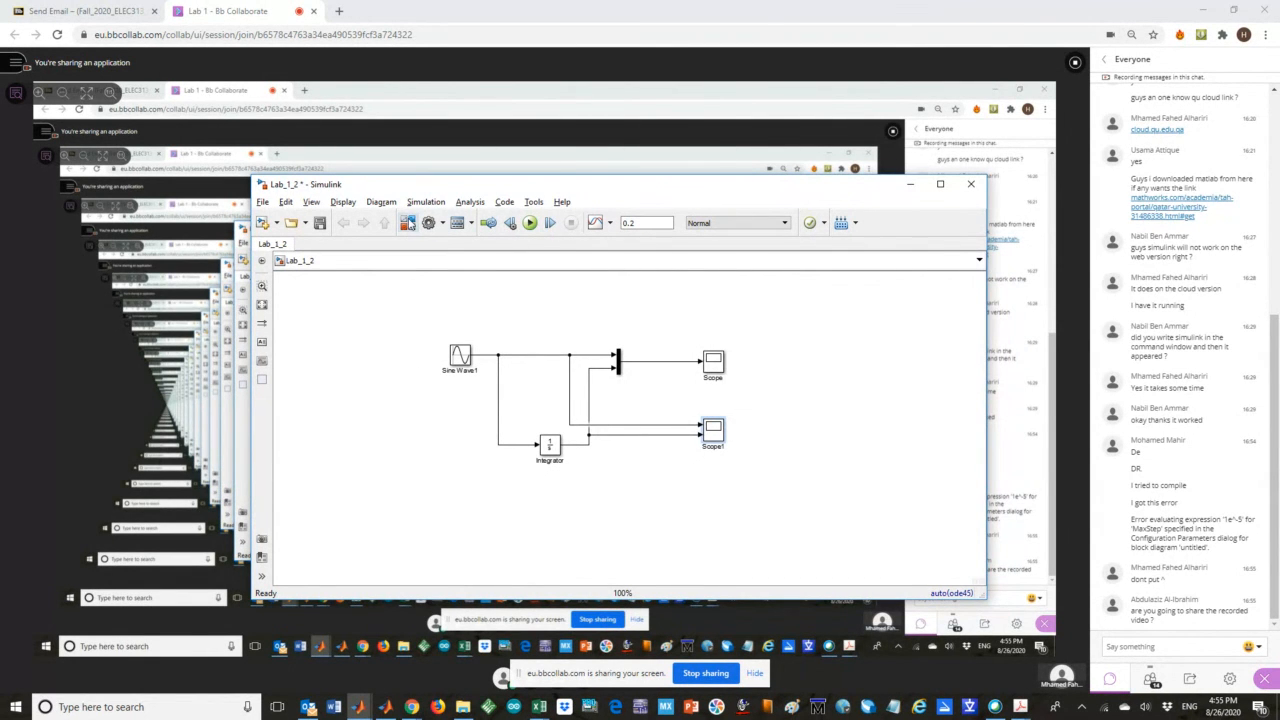
pyautogui.click(409, 224)
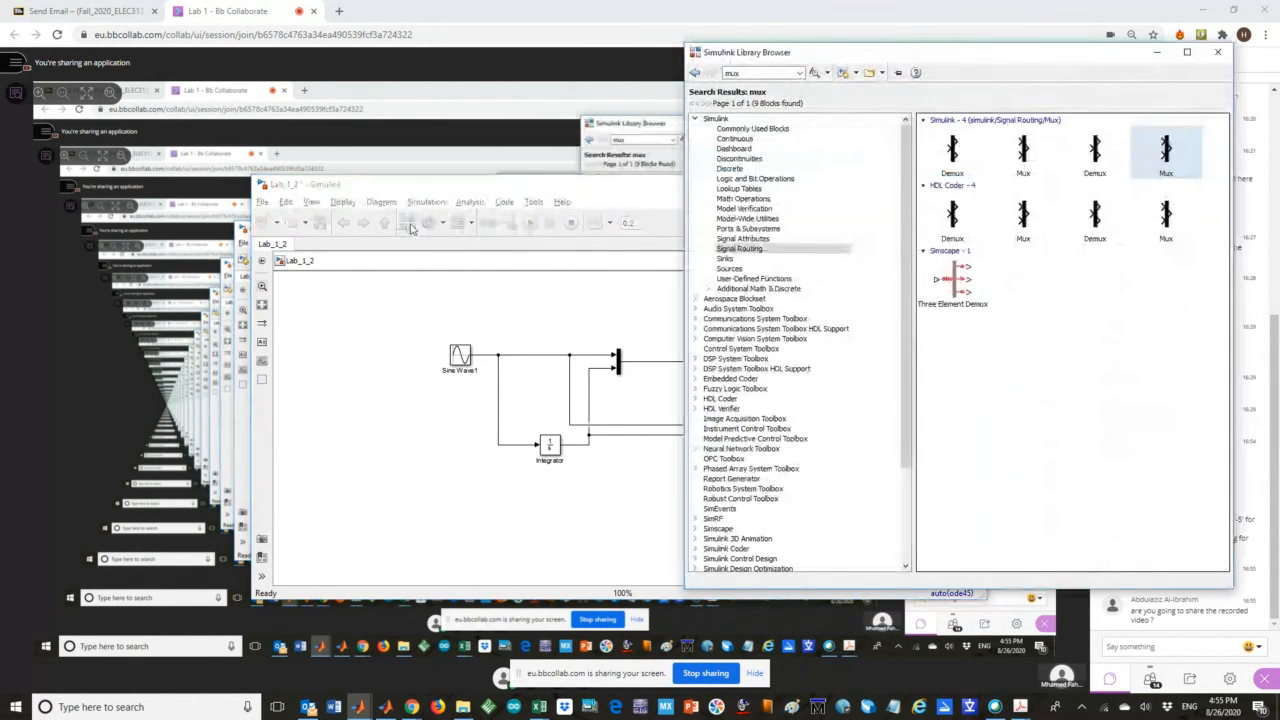
pyautogui.doubleClick(747, 73)
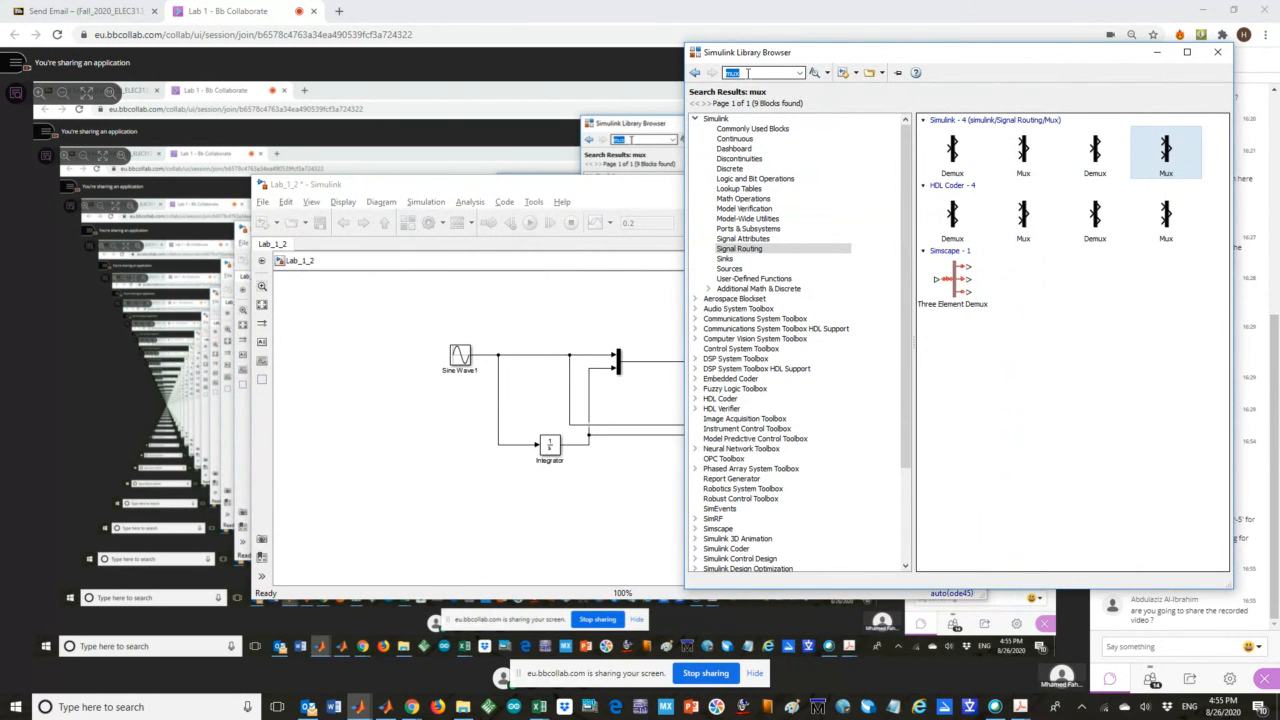
pyautogui.write('powergui')
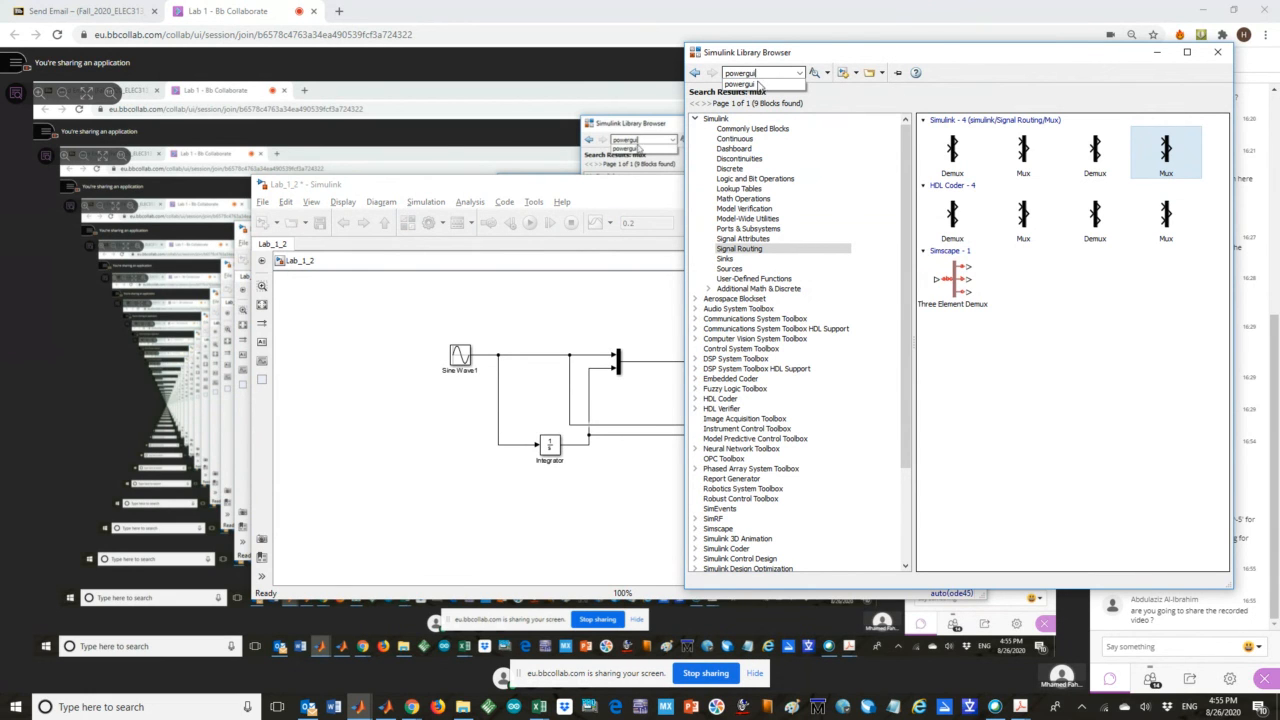
pyautogui.click(775, 73)
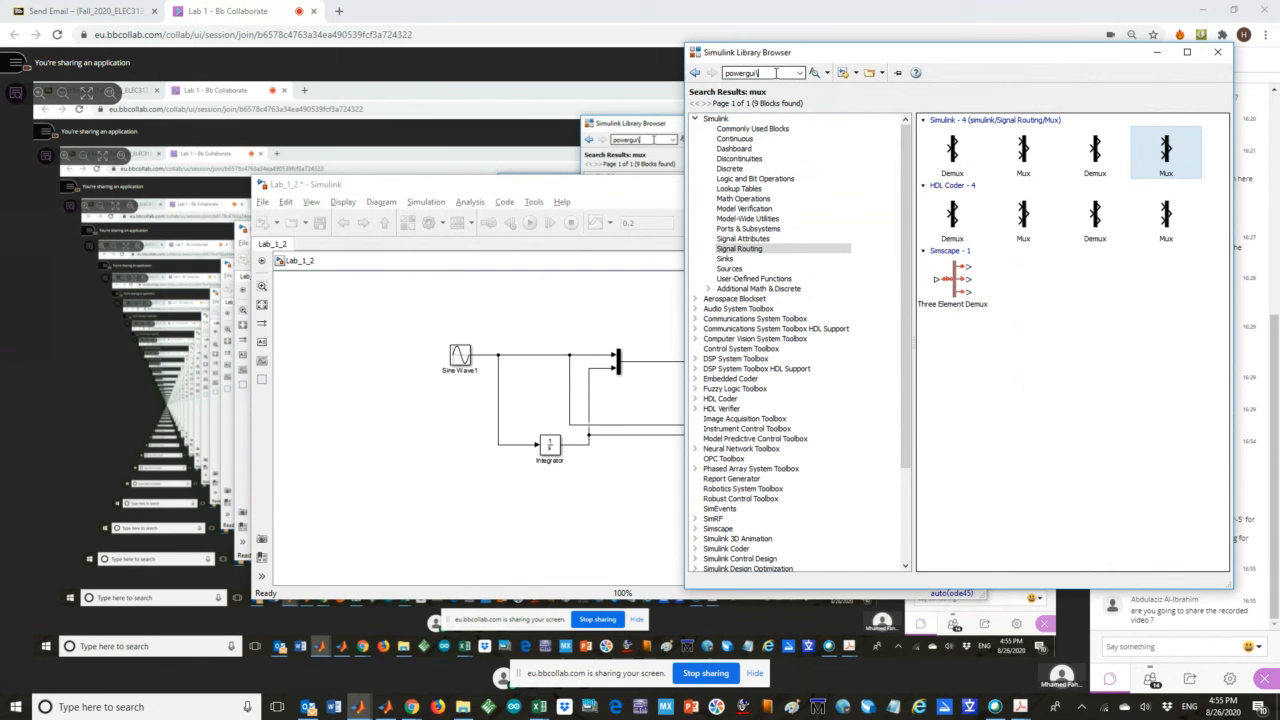
pyautogui.press('BackSpace')
pyautogui.click(775, 73)
pyautogui.press('Return')
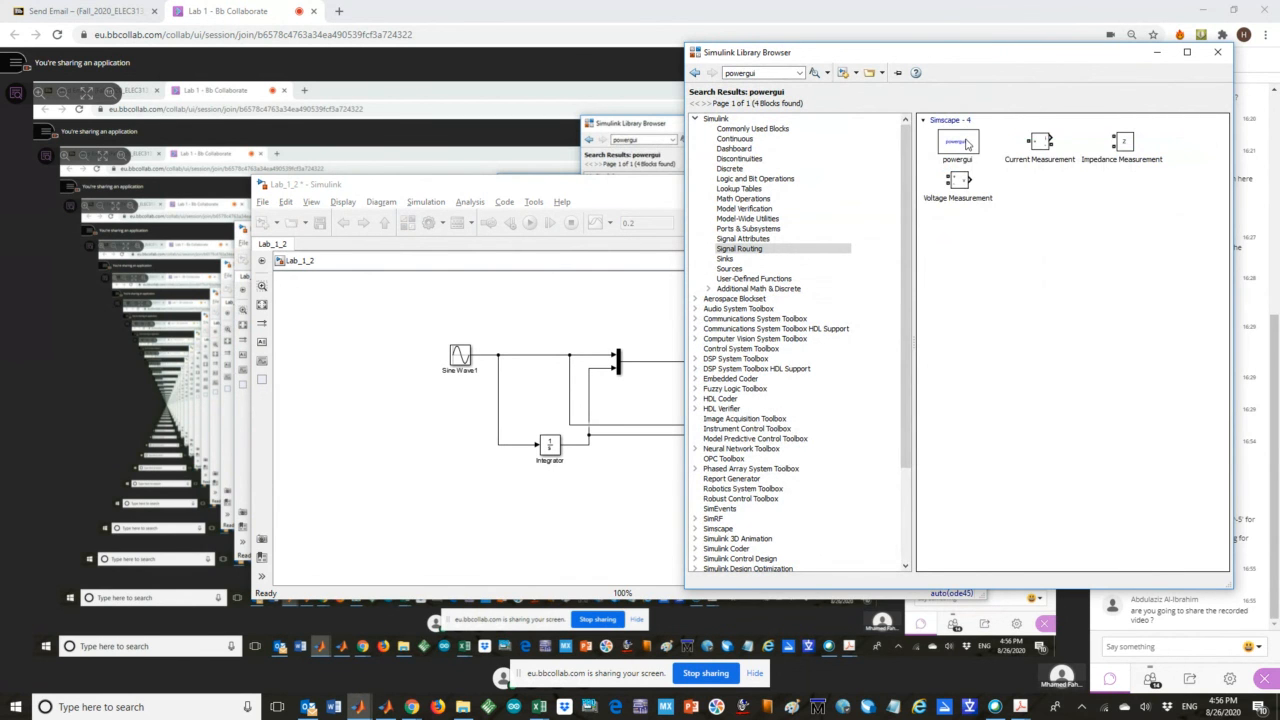
# Add the powergui block to the Lab_1_2 model and place it in the upper-left corner of the diagram, clear of the other blocks
pyautogui.moveTo(966, 145); pyautogui.dragTo(392, 300)
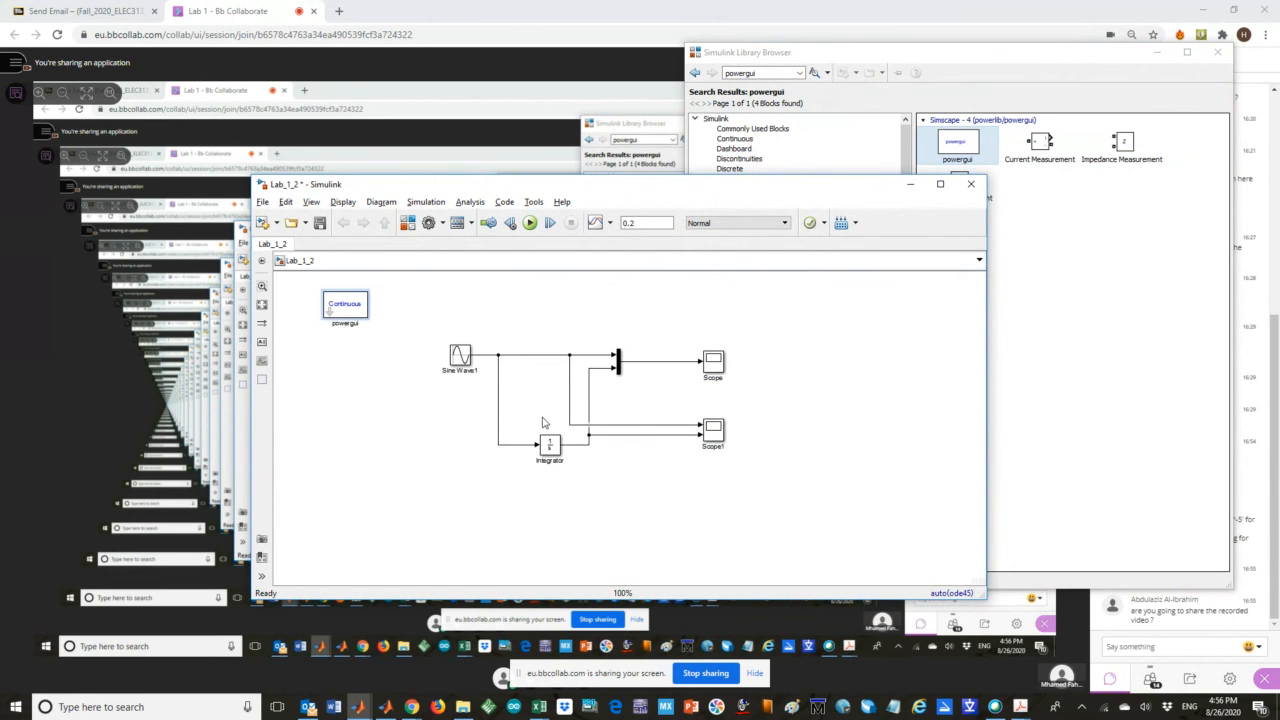
pyautogui.moveTo(348, 311); pyautogui.dragTo(315, 298)
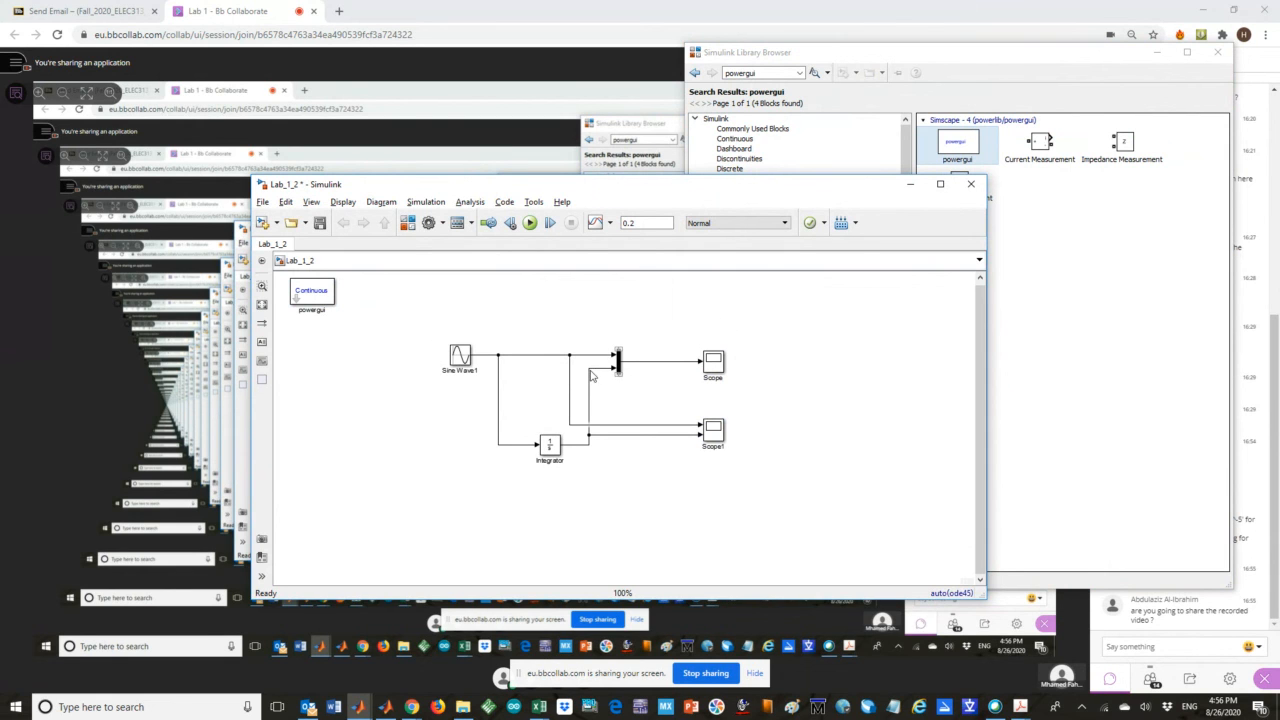
pyautogui.click(309, 296)
pyautogui.click(370, 305)
# Examine the maximum and minimum step sizes in the Lab_1_2 solver configuration parameters, and close them without making changes
pyautogui.click(436, 204)
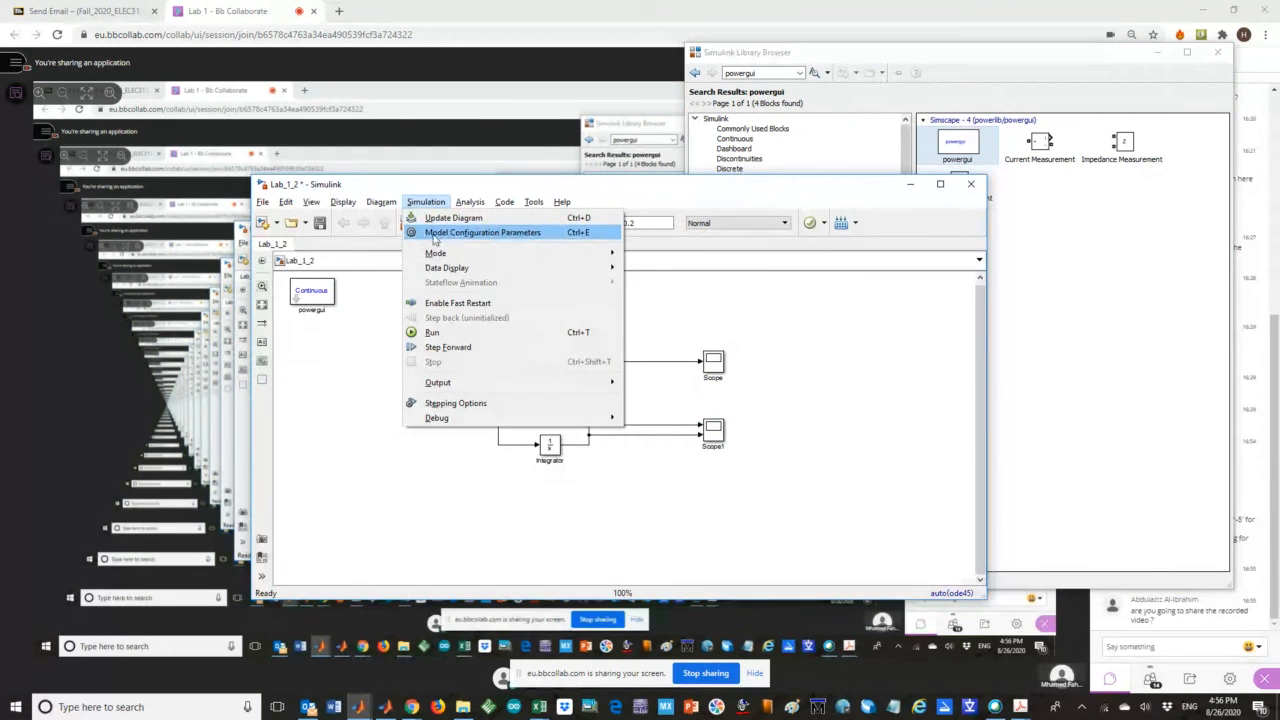
pyautogui.click(467, 236)
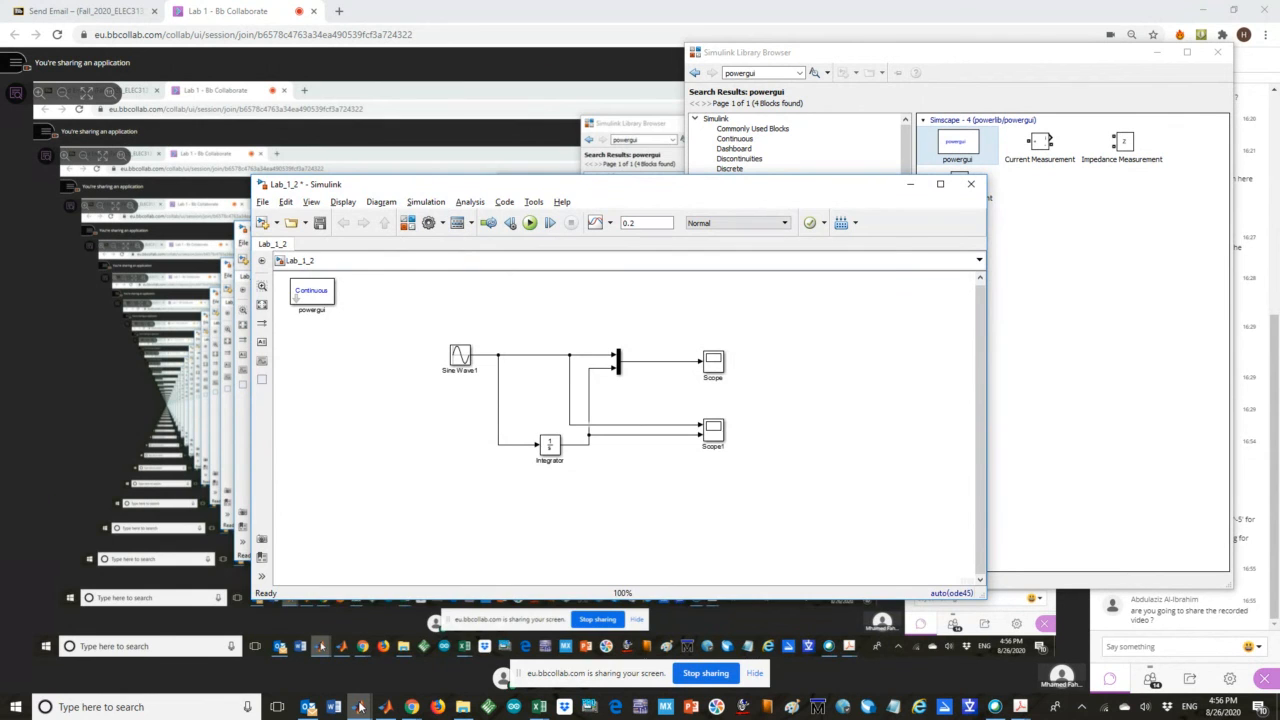
pyautogui.click(361, 708)
pyautogui.click(656, 348)
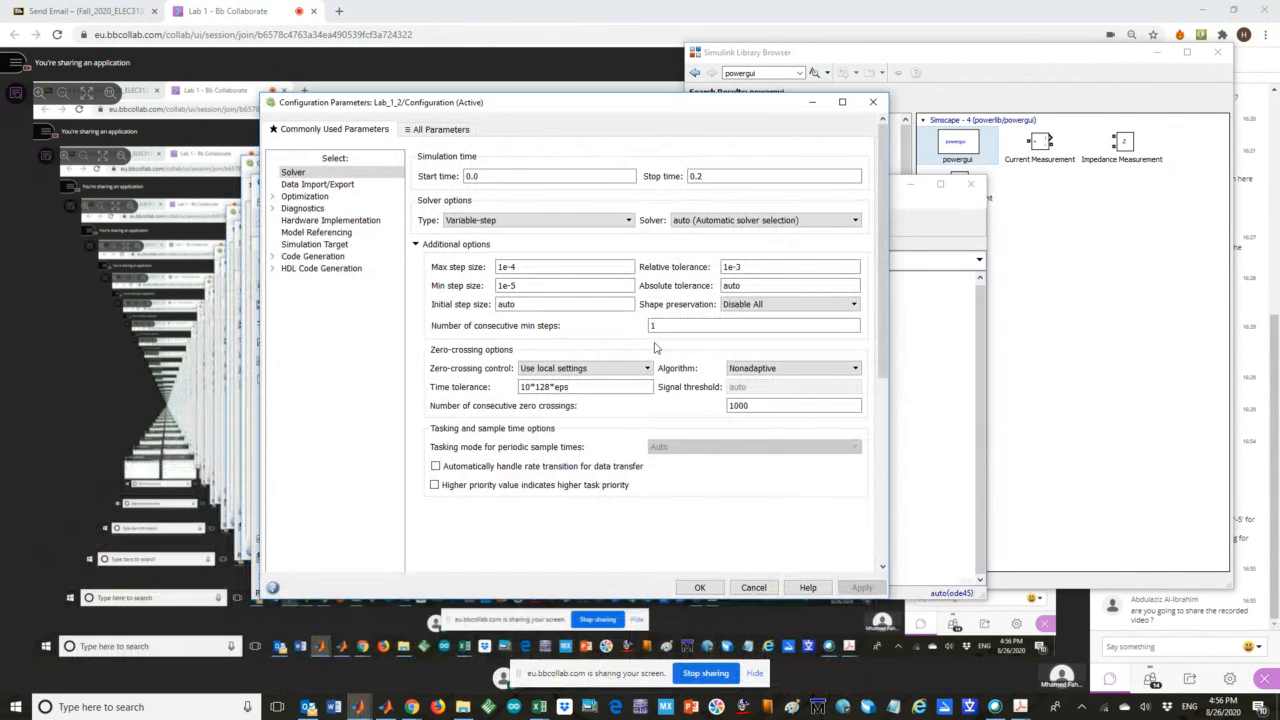
pyautogui.click(524, 267)
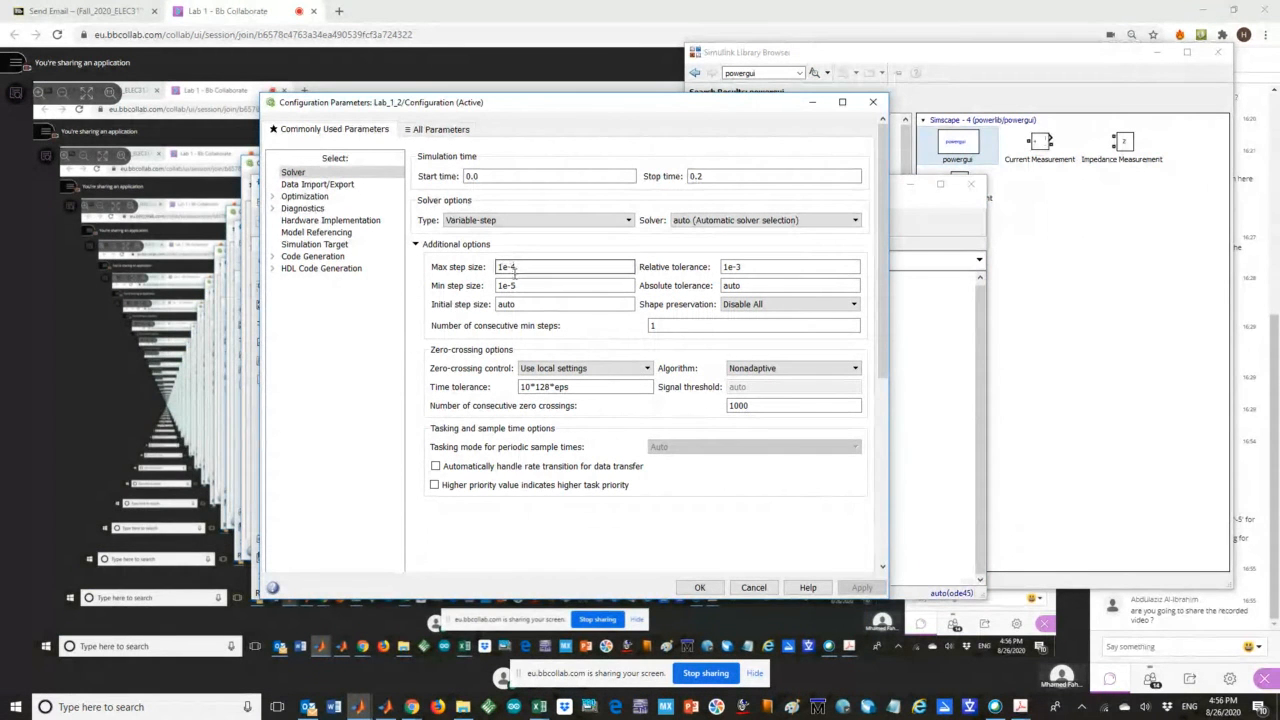
pyautogui.doubleClick(527, 268)
pyautogui.click(512, 285)
pyautogui.doubleClick(512, 285)
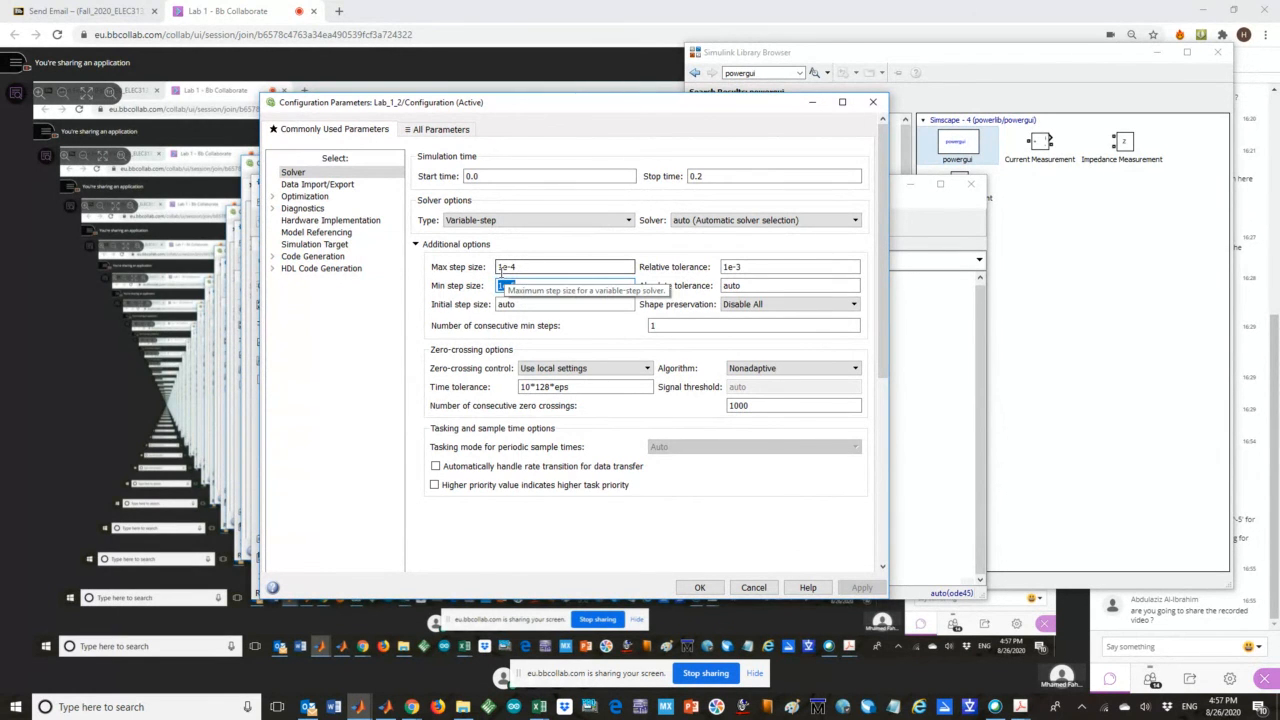
pyautogui.doubleClick(500, 266)
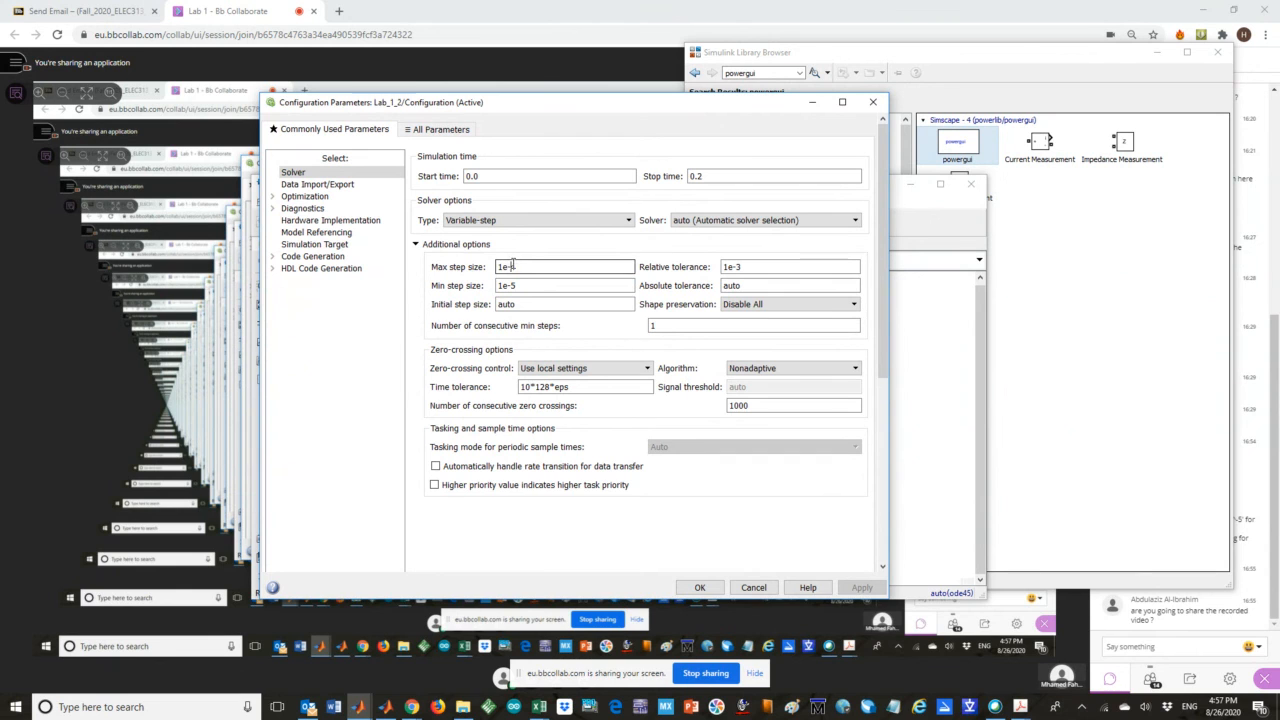
pyautogui.doubleClick(509, 284)
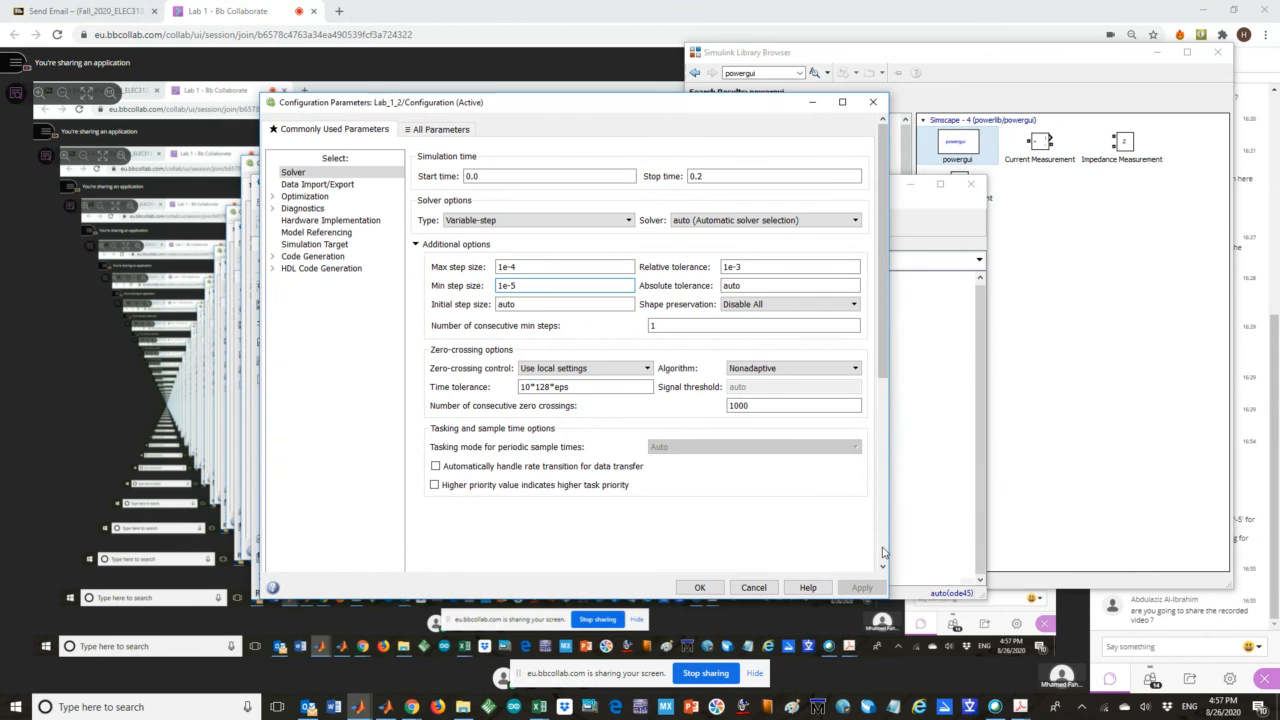
pyautogui.click(753, 588)
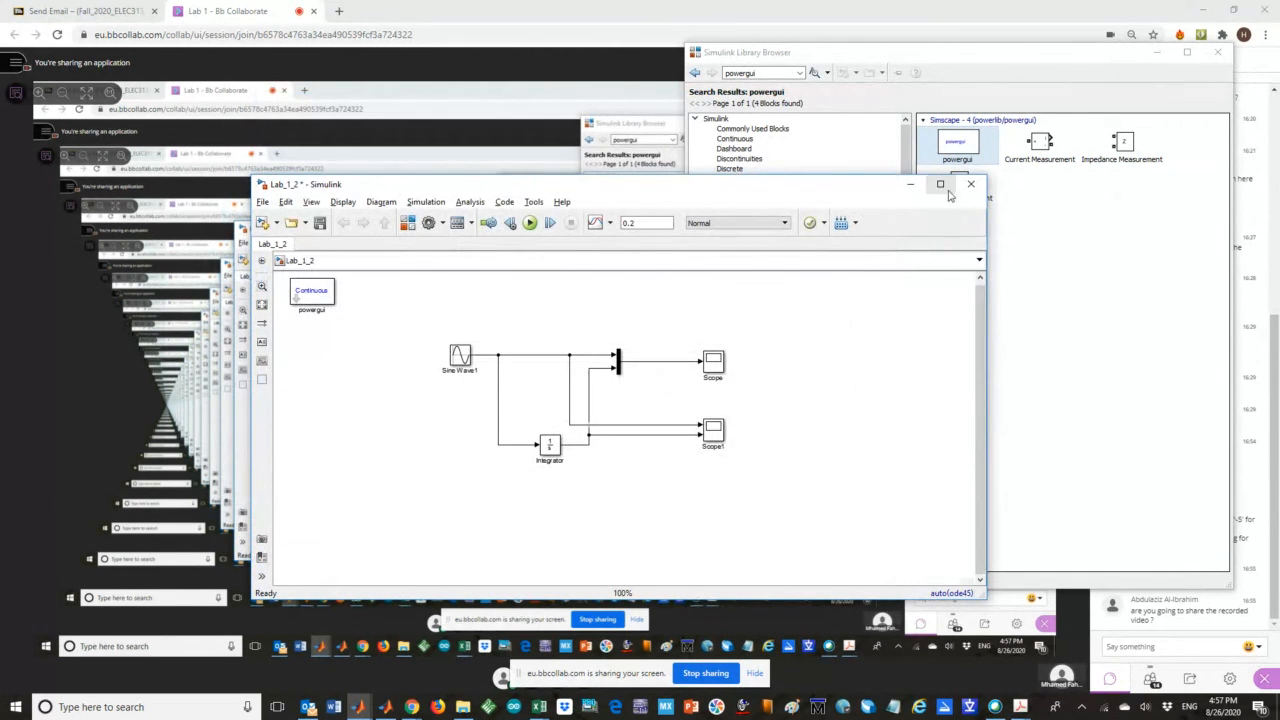
# Minimize the Simulink model and Library Browser windows and share a blank whiteboard in the Bb Collaborate session
pyautogui.click(912, 188)
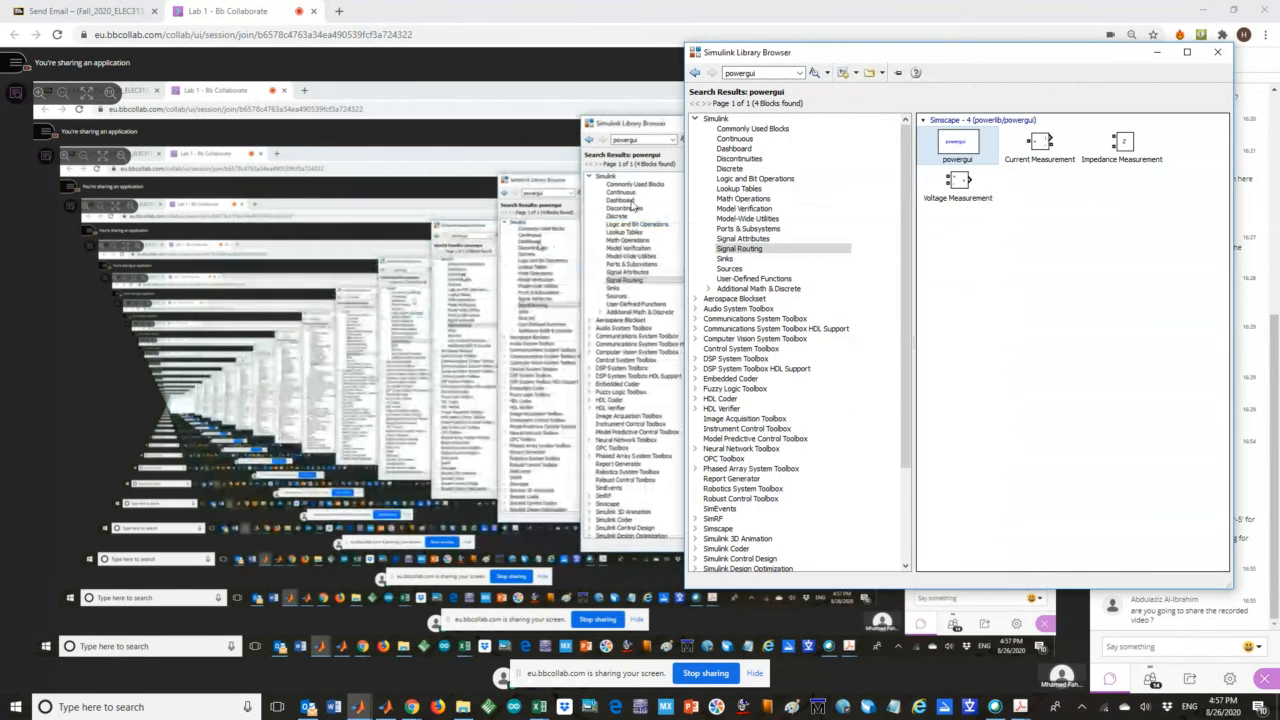
pyautogui.click(1154, 55)
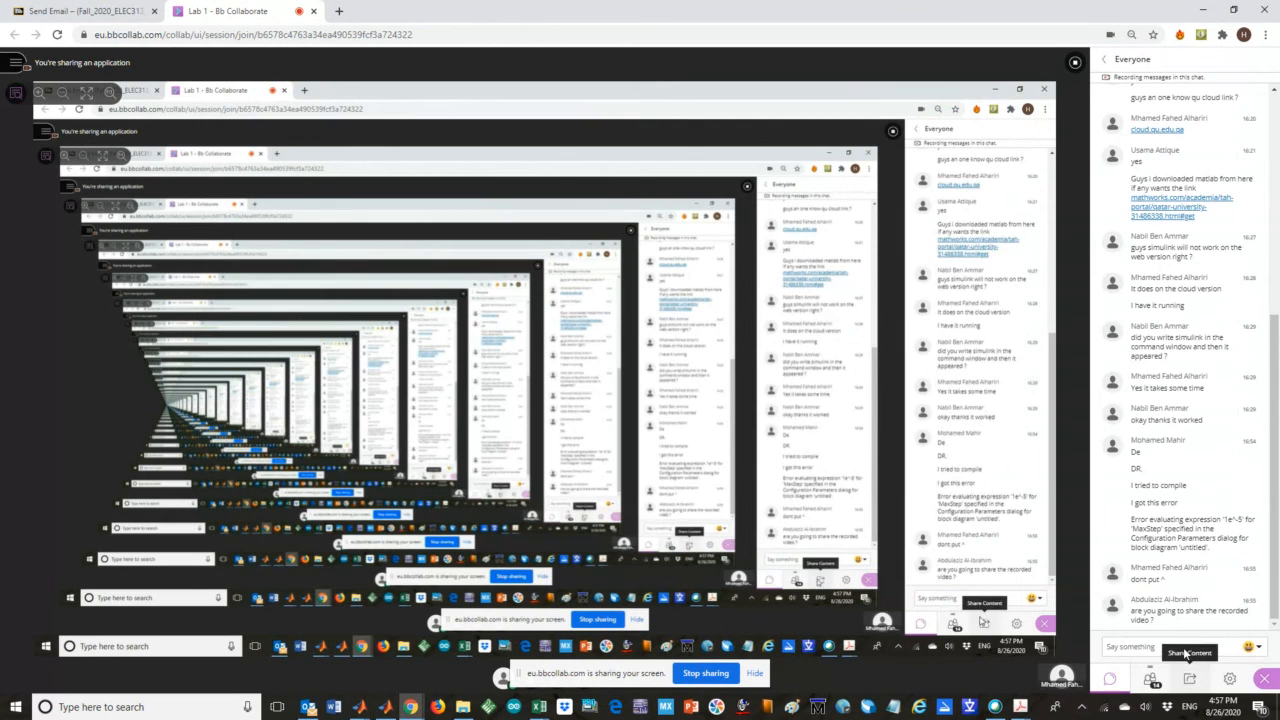
pyautogui.click(1189, 679)
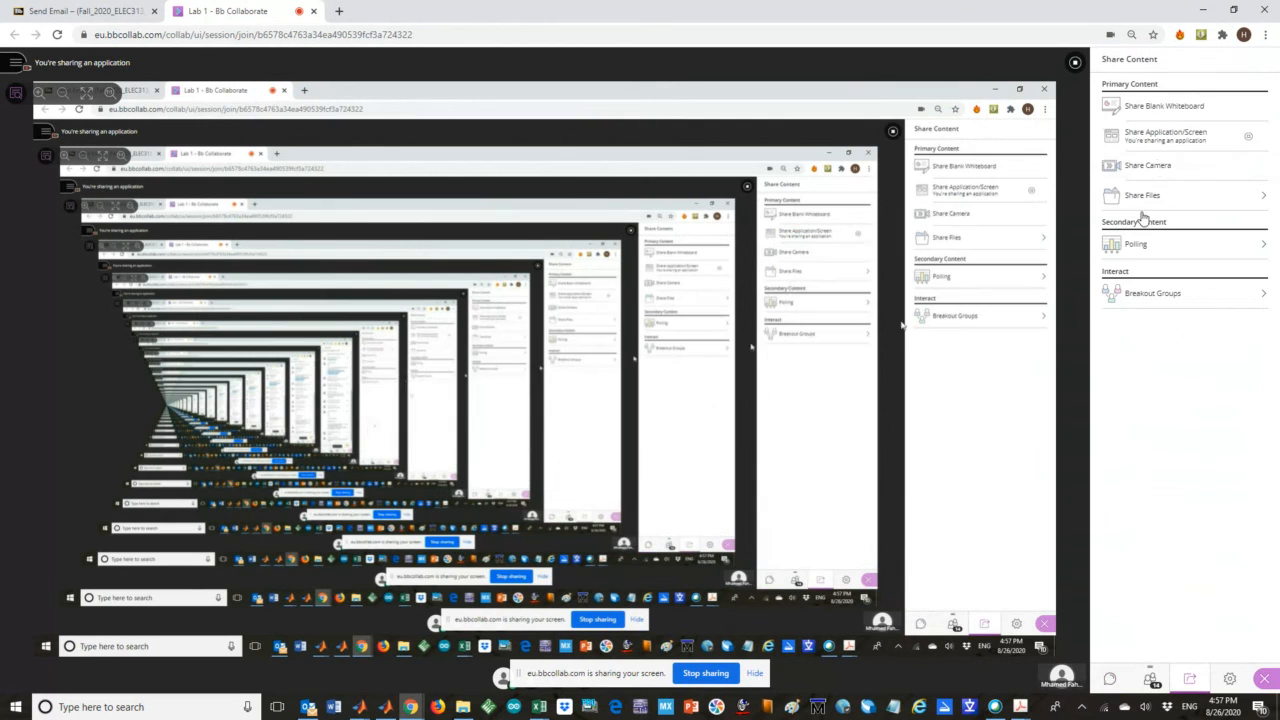
pyautogui.click(1145, 110)
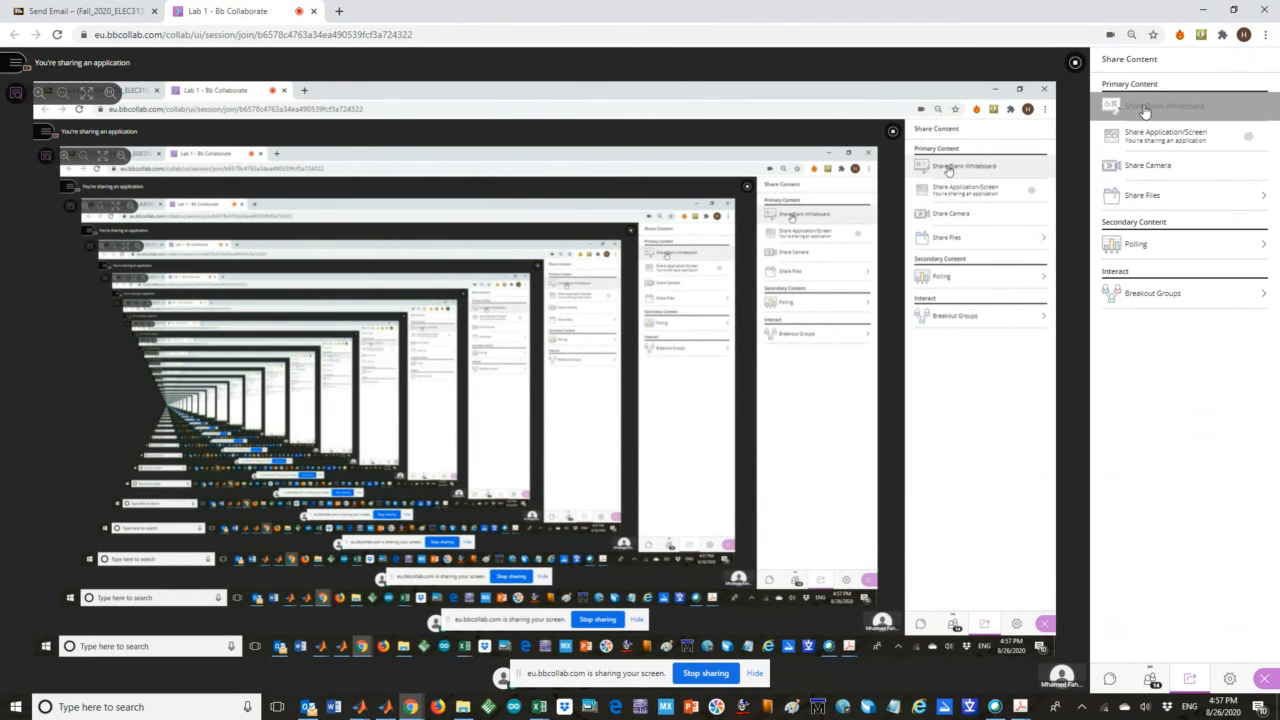